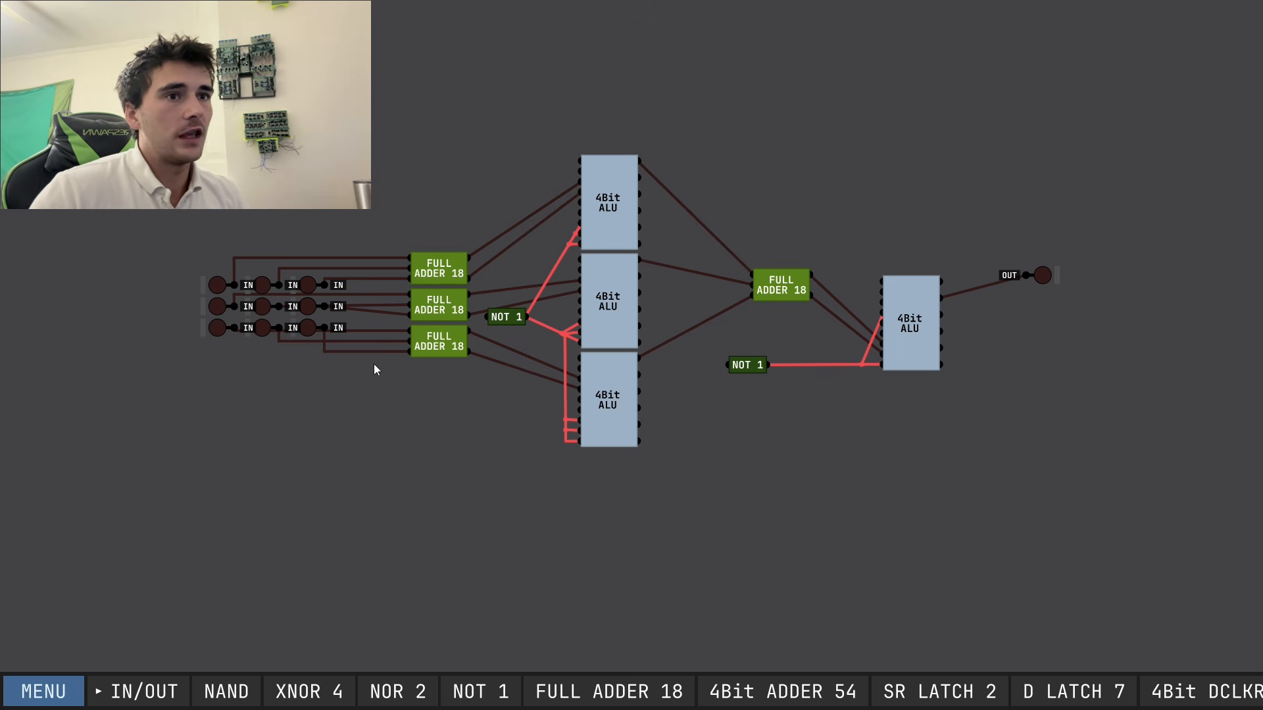
Switch on all three inputs in the top row of the perceptron network
left_click(218, 287)
left_click(263, 284)
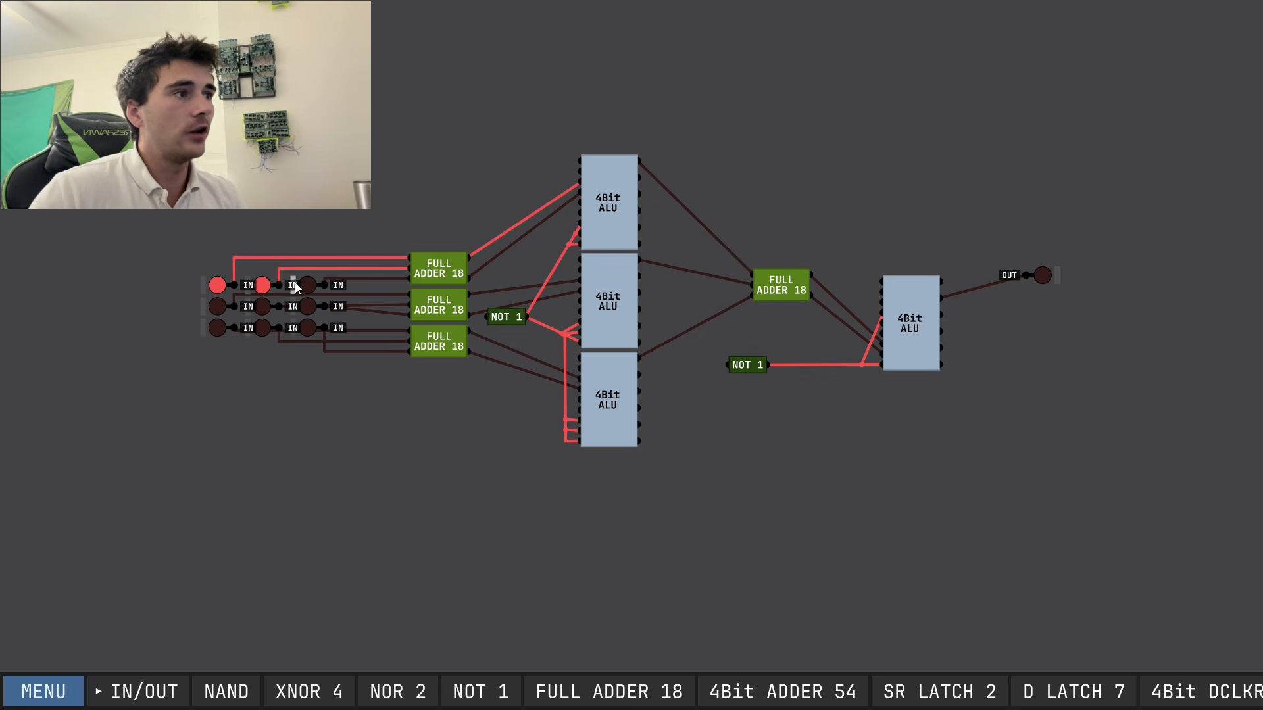
left_click(306, 285)
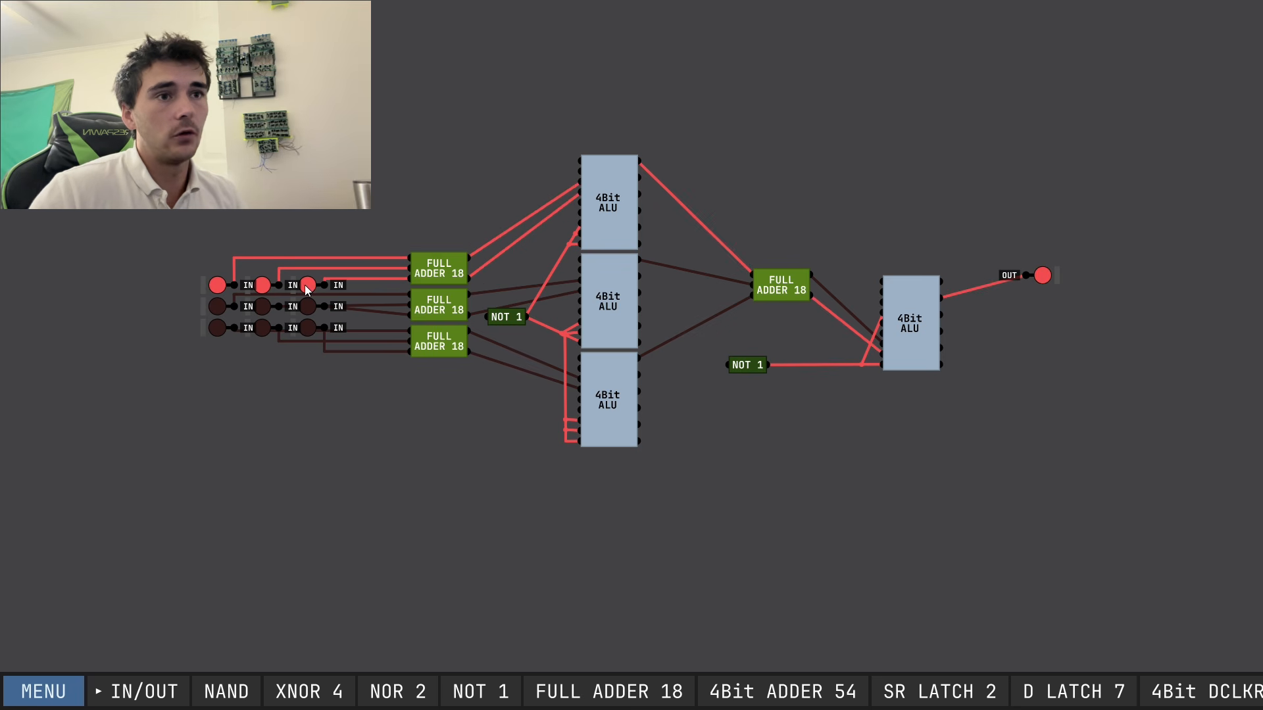
Test the second input of the middle and bottom rows by switching each one on and back off
left_click(263, 309)
left_click(262, 327)
left_click(262, 306)
left_click(262, 328)
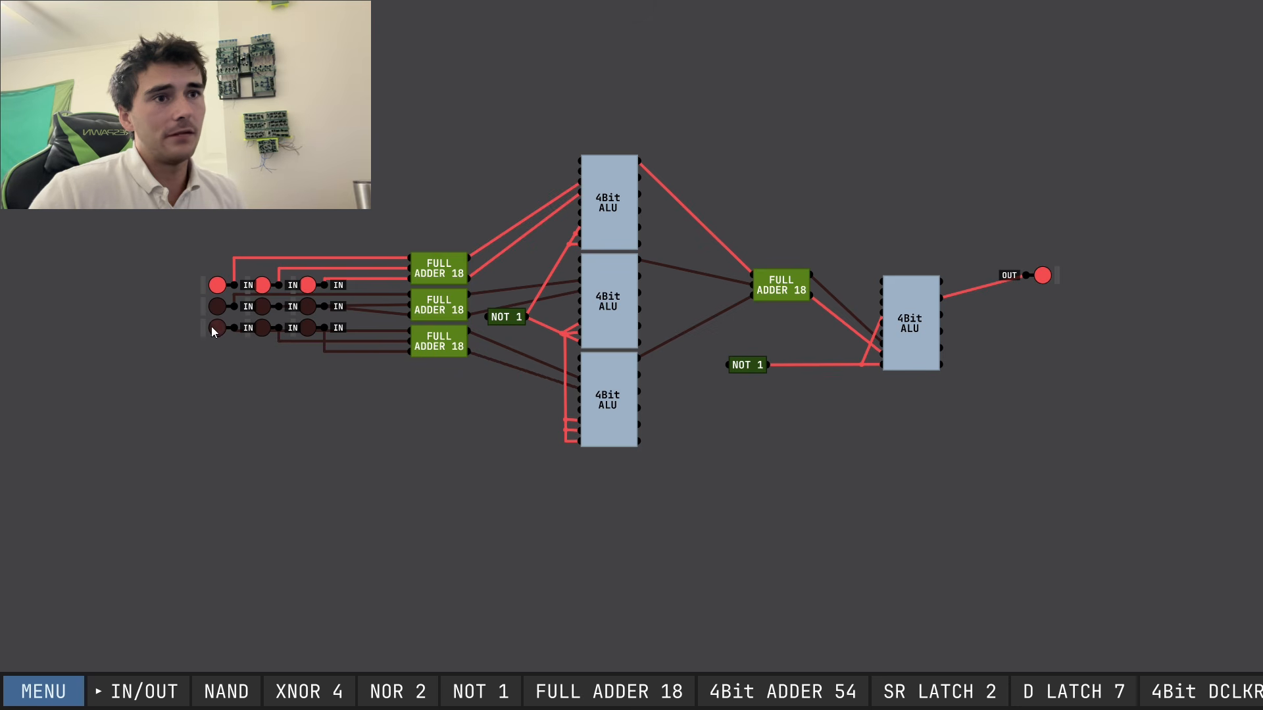
Switch on the first two inputs in both the middle and bottom rows
left_click(217, 328)
left_click(217, 306)
left_click(262, 307)
left_click(262, 327)
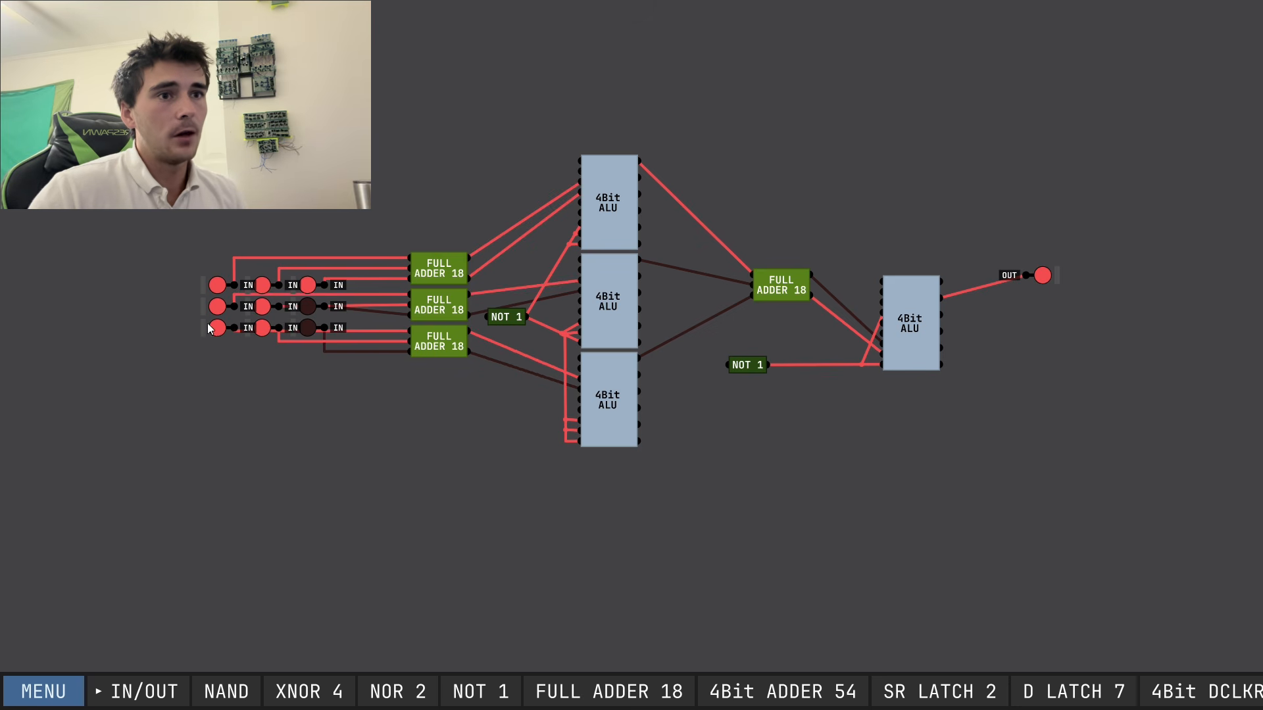
Switch off the middle row's inputs and set all three bottom-row inputs on, keeping the top row on
left_click(217, 306)
left_click(217, 327)
left_click(263, 306)
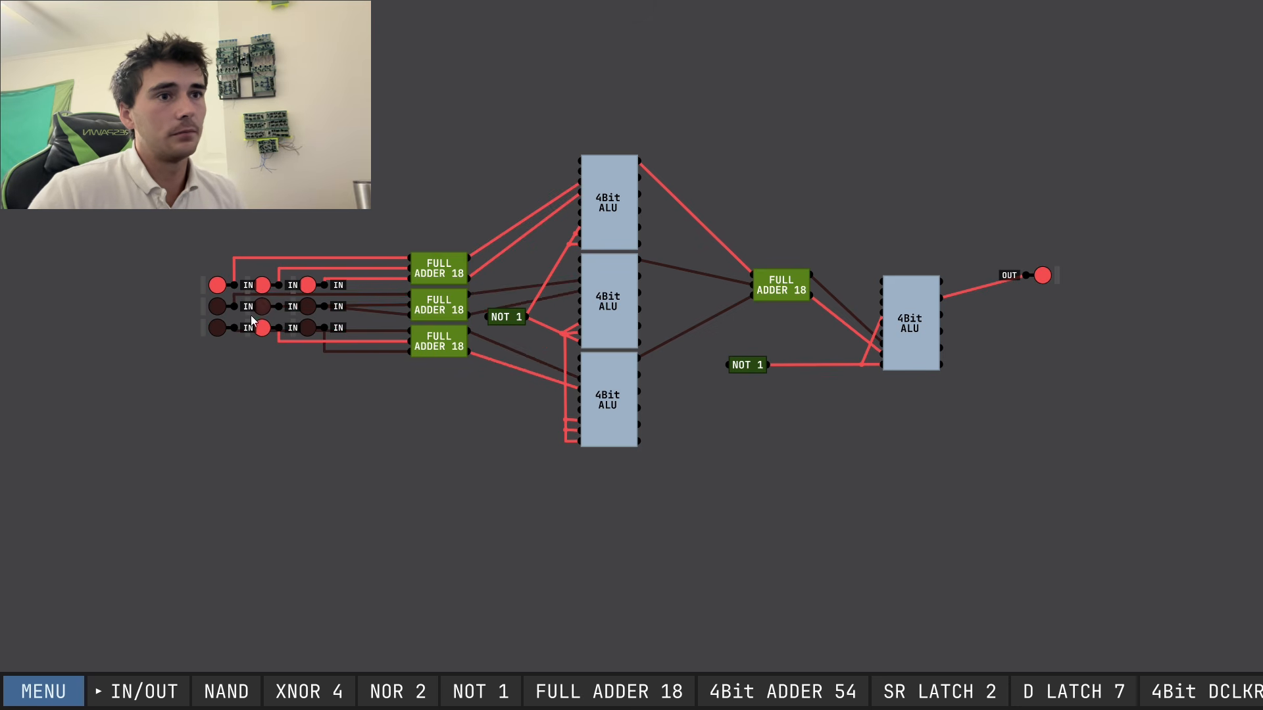
left_click(223, 327)
left_click(309, 326)
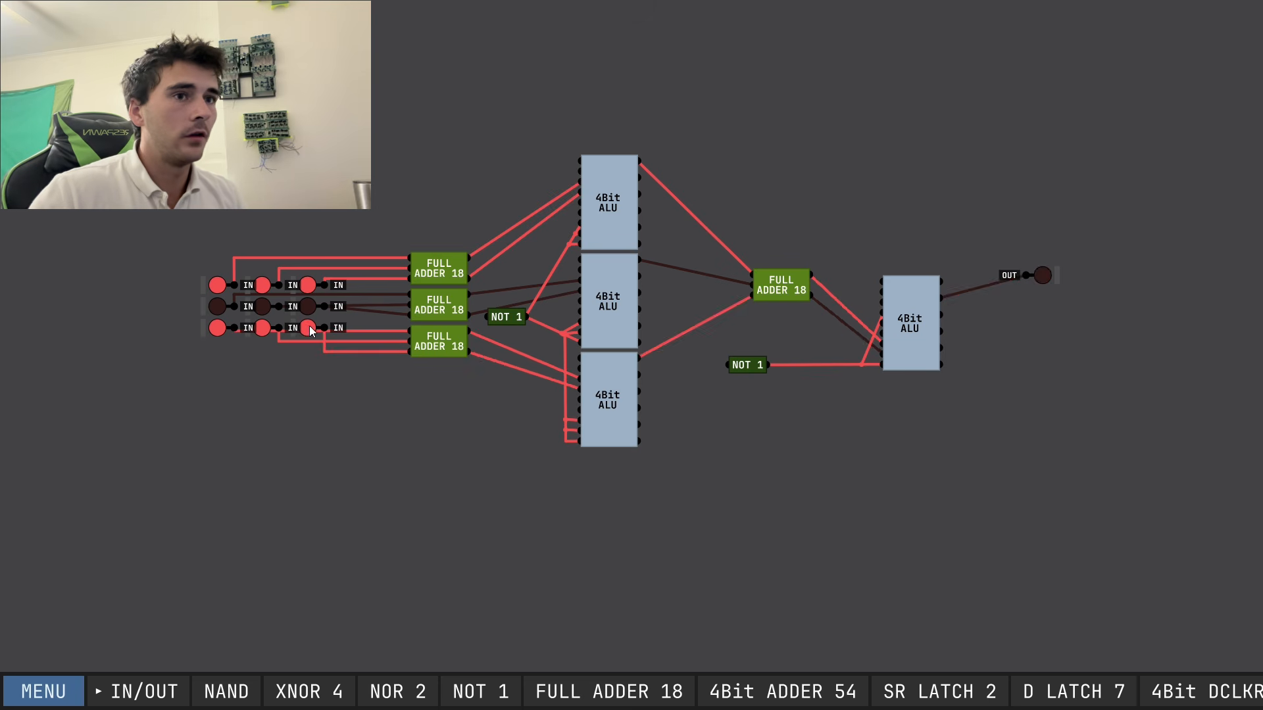
Switch off all three inputs in the bottom row and all three in the top row
left_click(309, 326)
left_click(262, 328)
left_click(217, 328)
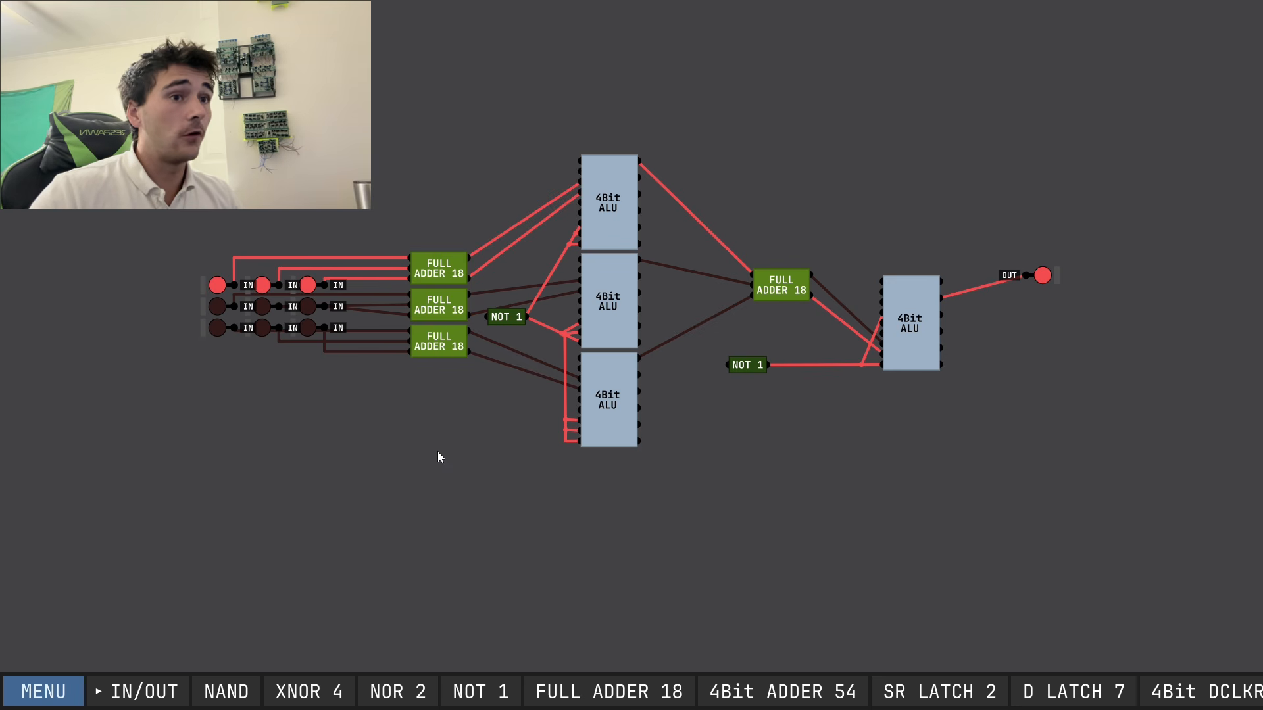
left_click(217, 284)
left_click(262, 284)
left_click(307, 284)
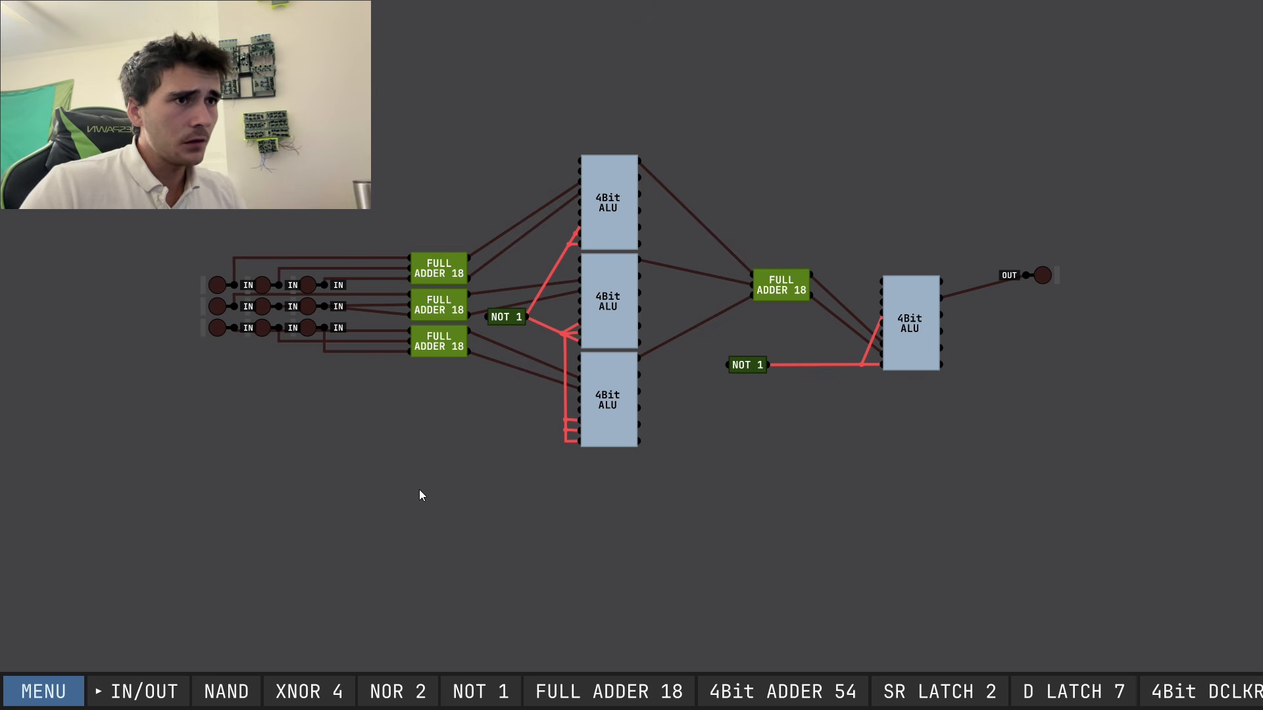
Examine the network's stages: the input adders, the first-layer 4Bit ALUs, the combining adder and the final 4Bit ALU
left_click_drag(207, 154, 471, 374)
left_click_drag(522, 156, 636, 235)
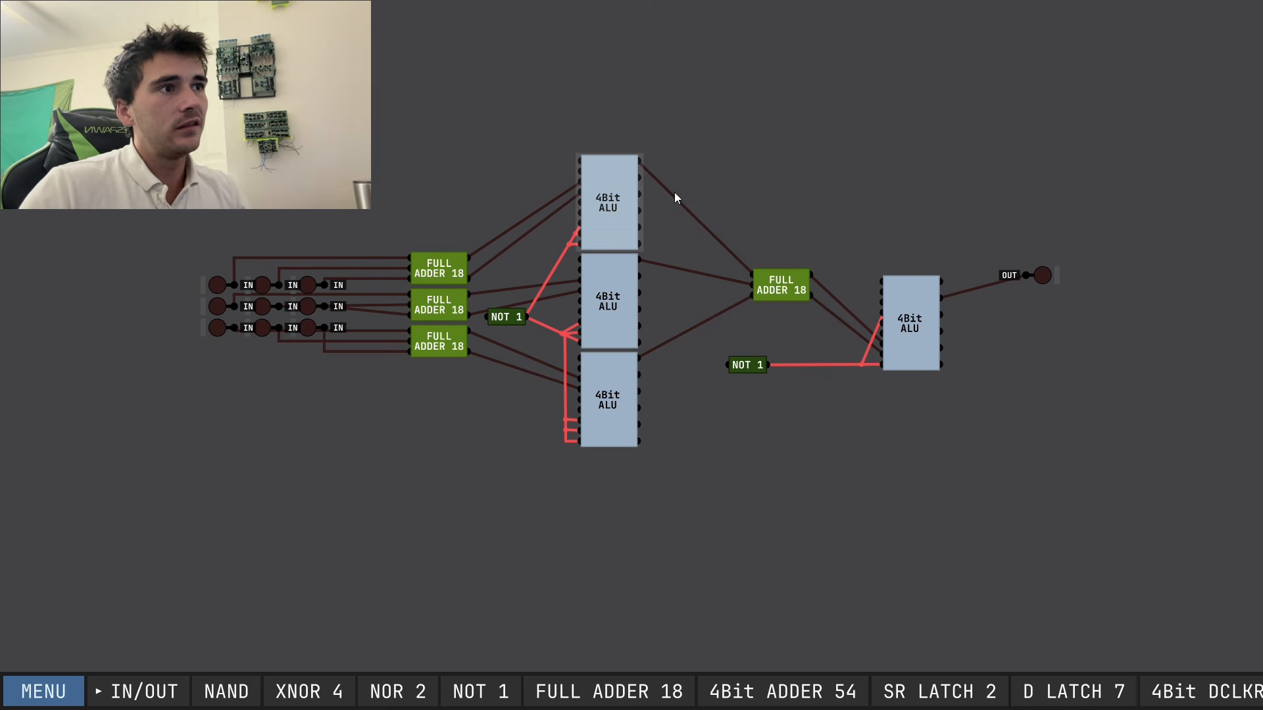
left_click(680, 153)
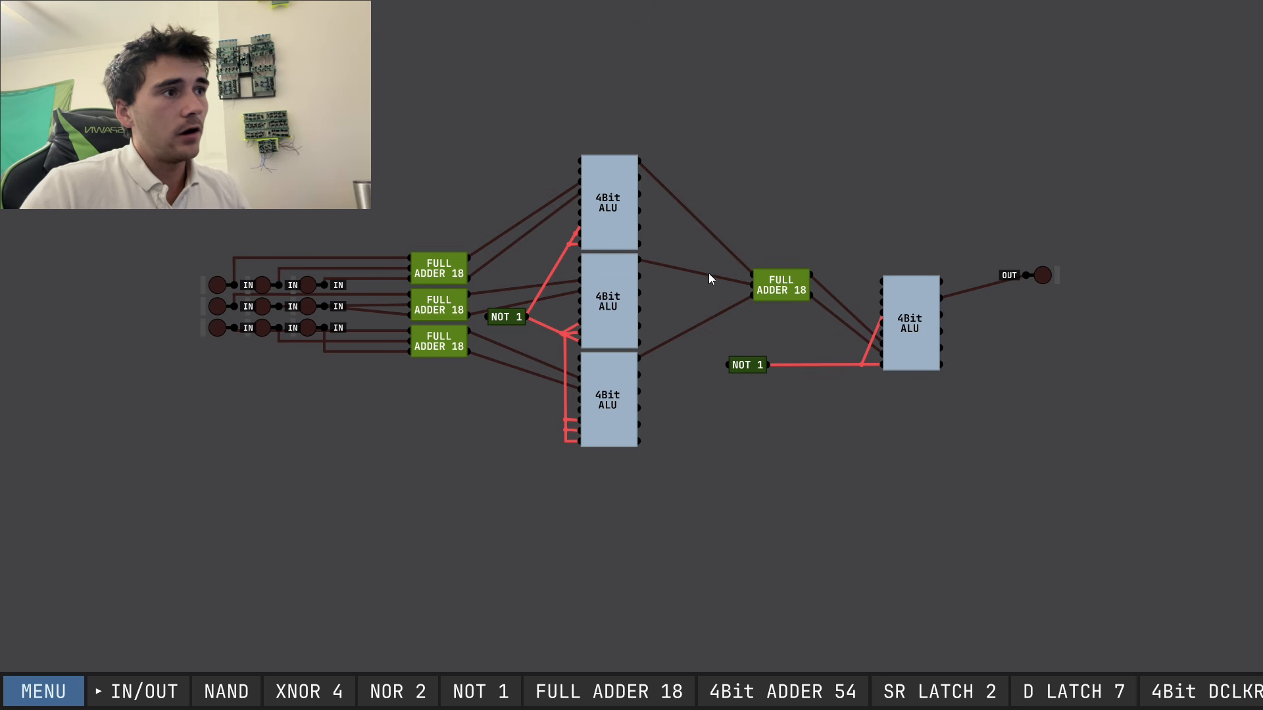
left_click_drag(680, 188, 803, 333)
left_click_drag(863, 229, 964, 447)
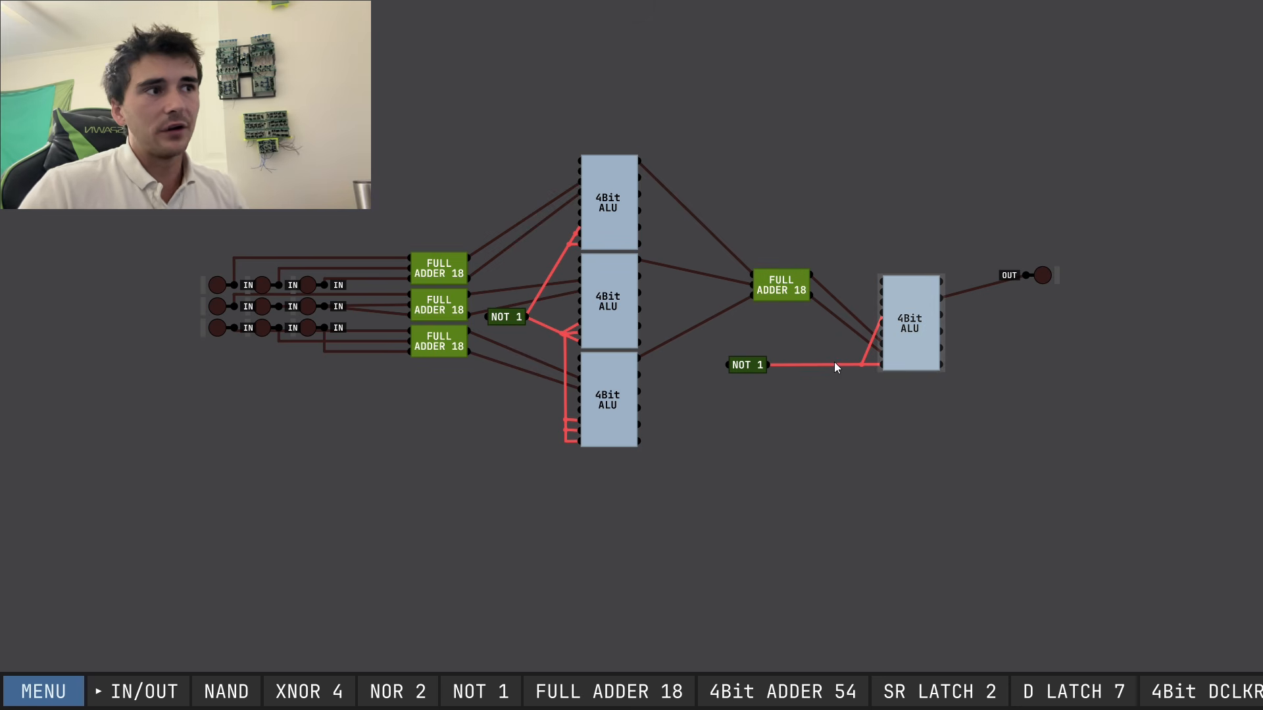
left_click(724, 246)
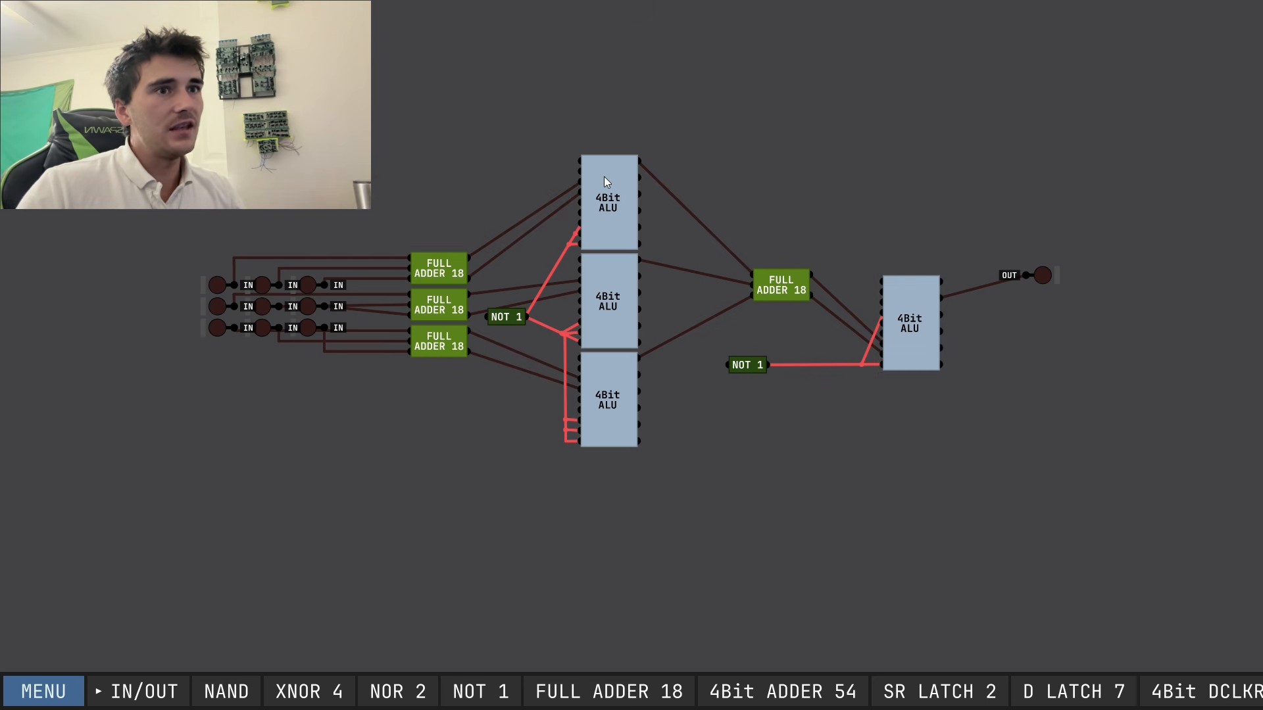
Switch the three top-row inputs back on to feed the first perceptron a full row
left_click(222, 285)
left_click(262, 285)
left_click(308, 284)
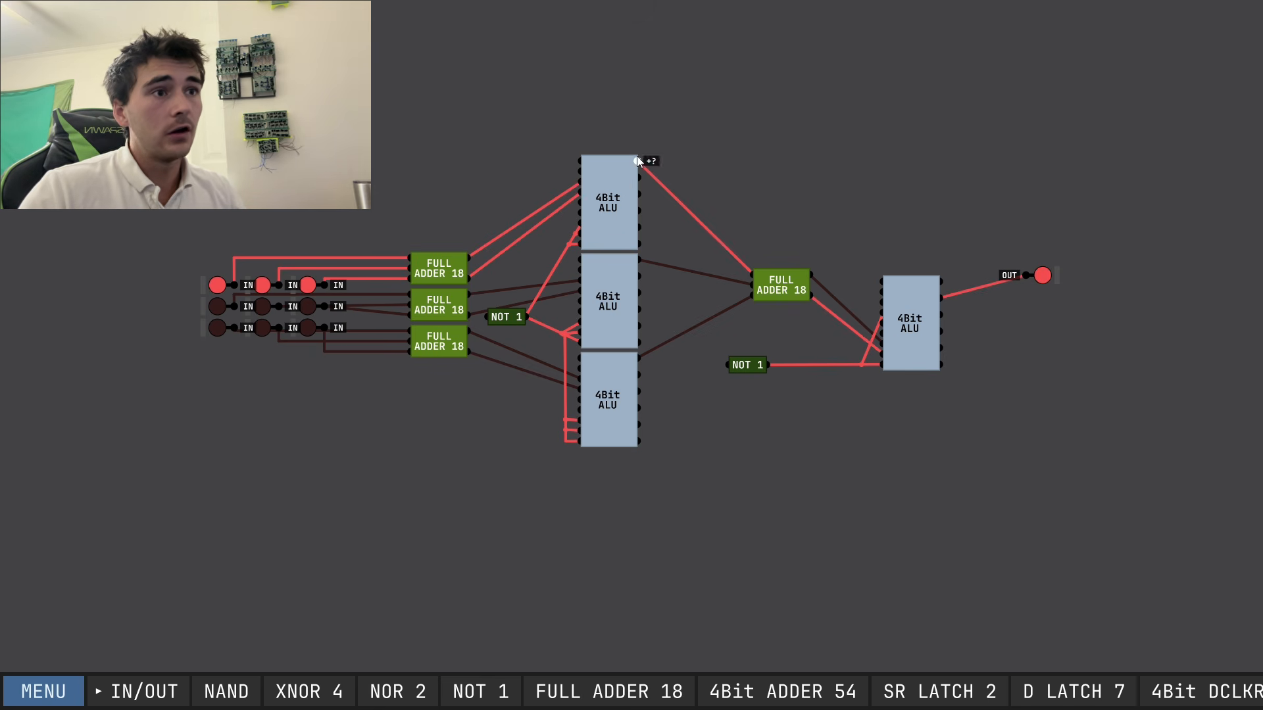
Trace the top row's signal through the full adder, first-layer ALU, combining adder and final ALU to OUT
scroll(464, 240, "up", 3)
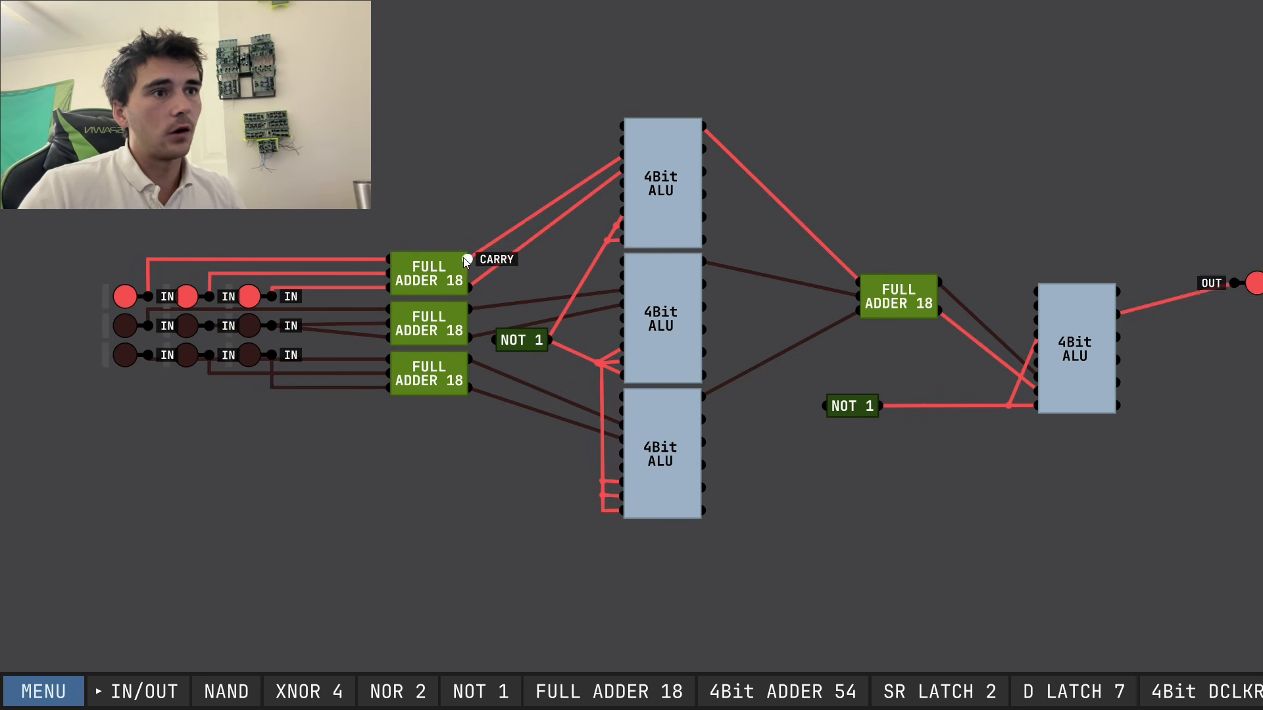
left_click_drag(465, 254, 550, 254)
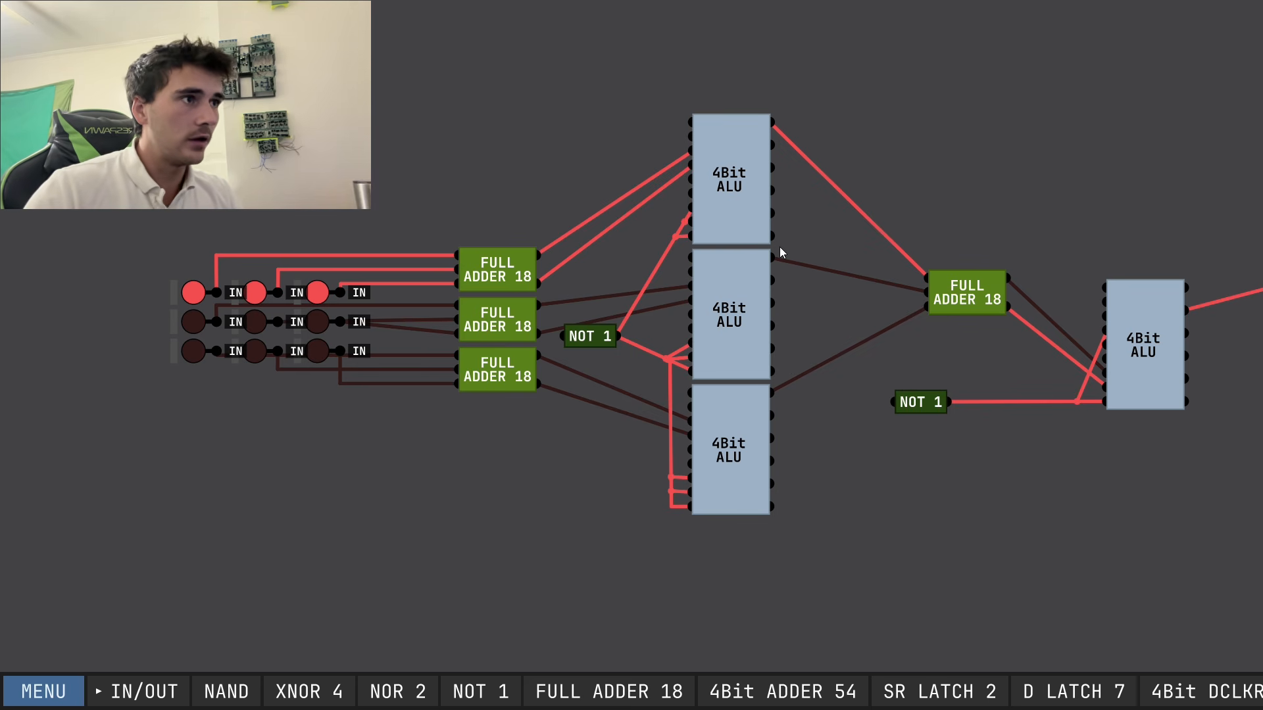
left_click_drag(985, 459, 848, 431)
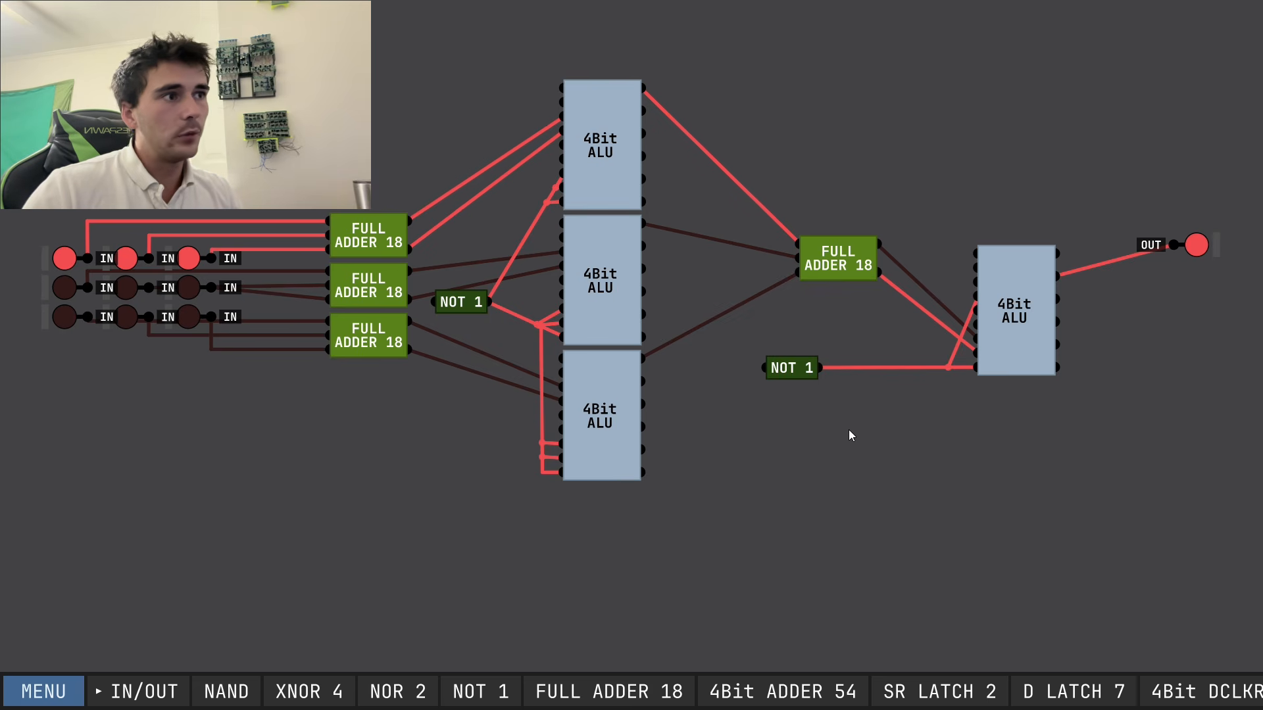
left_click_drag(738, 161, 874, 318)
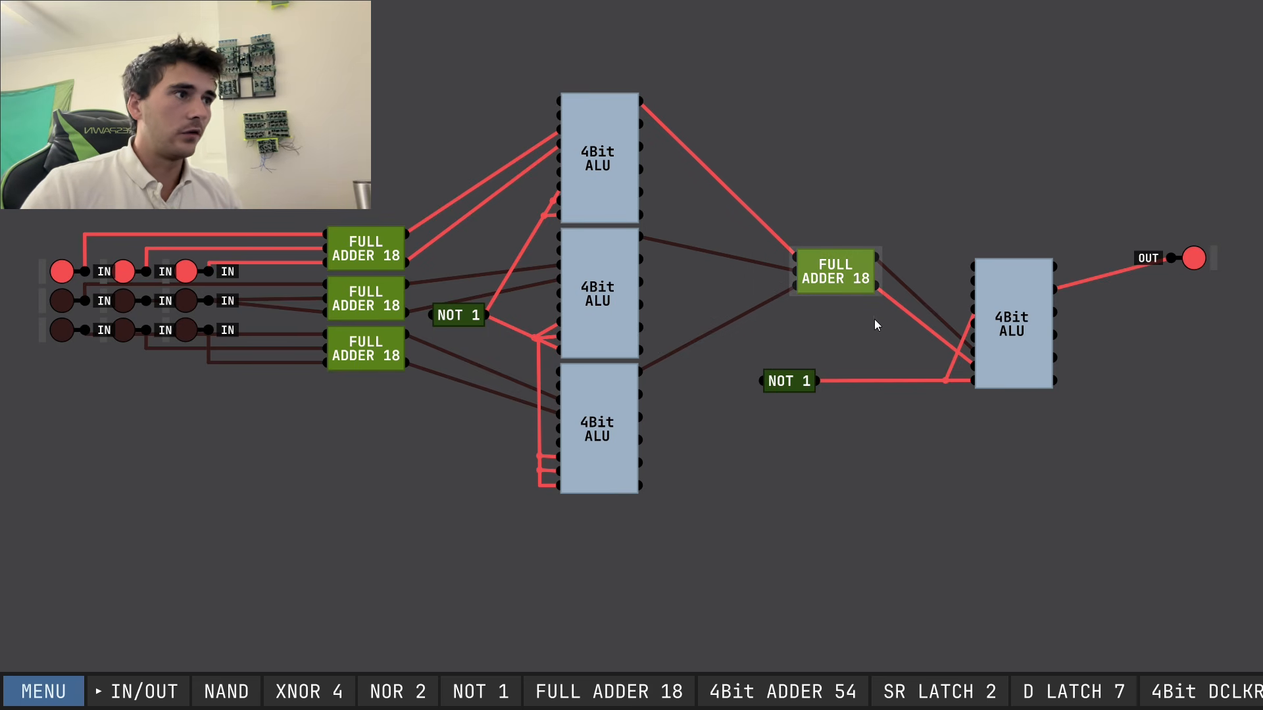
left_click_drag(931, 209, 1067, 487)
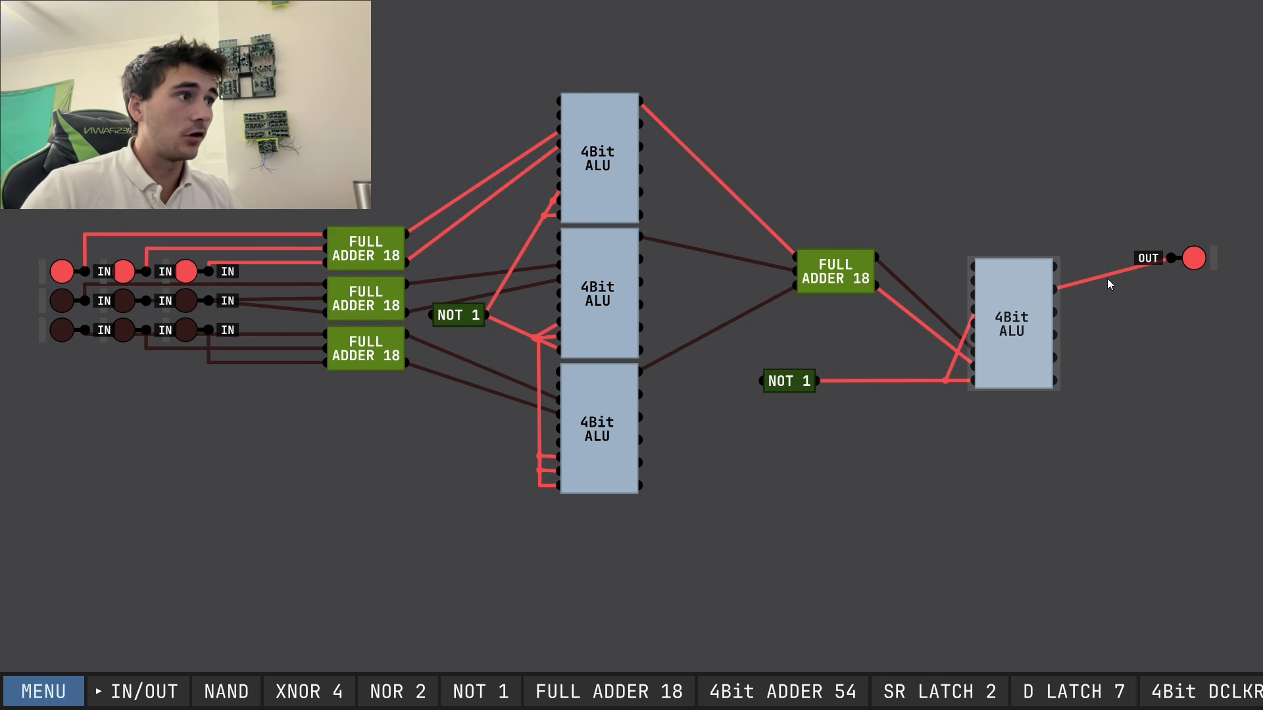
left_click_drag(1098, 282, 798, 426)
scroll(799, 426, "up", 2)
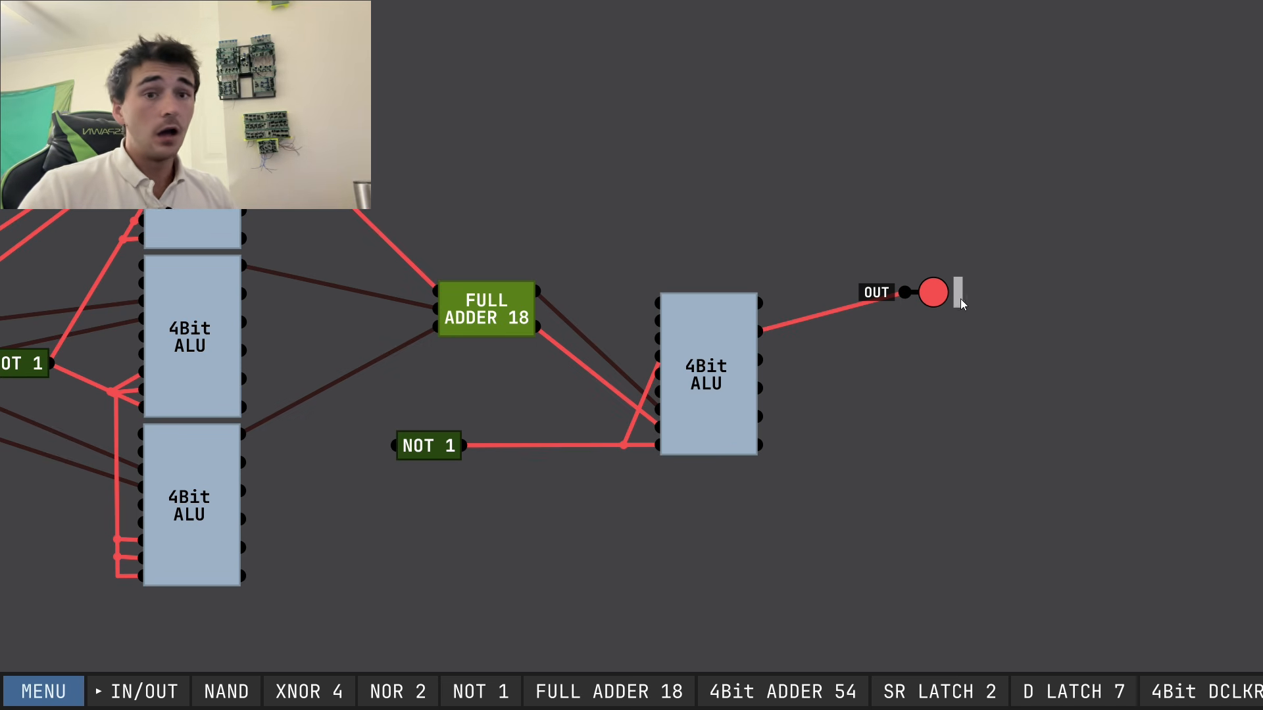
scroll(961, 302, "down", 2)
left_click_drag(989, 420, 1127, 386)
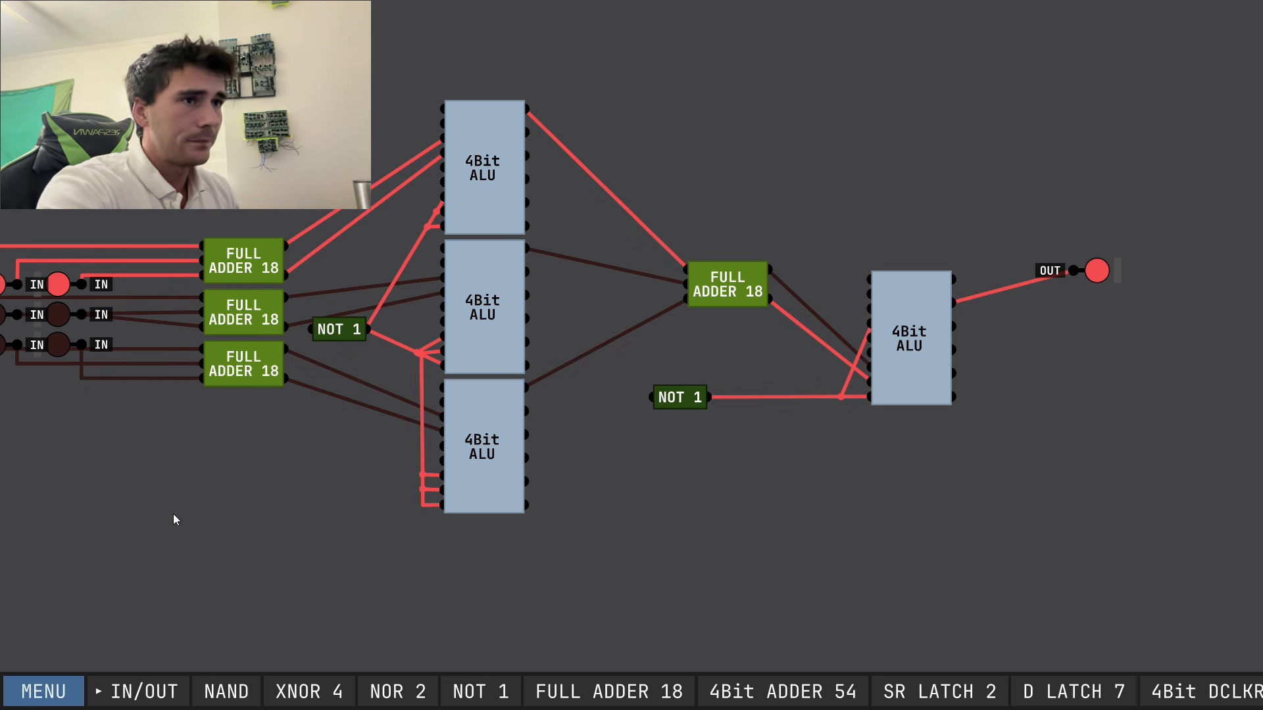
Examine the wiring from the first-layer 4Bit ALUs into the combining full adder
left_click_drag(146, 532, 443, 482)
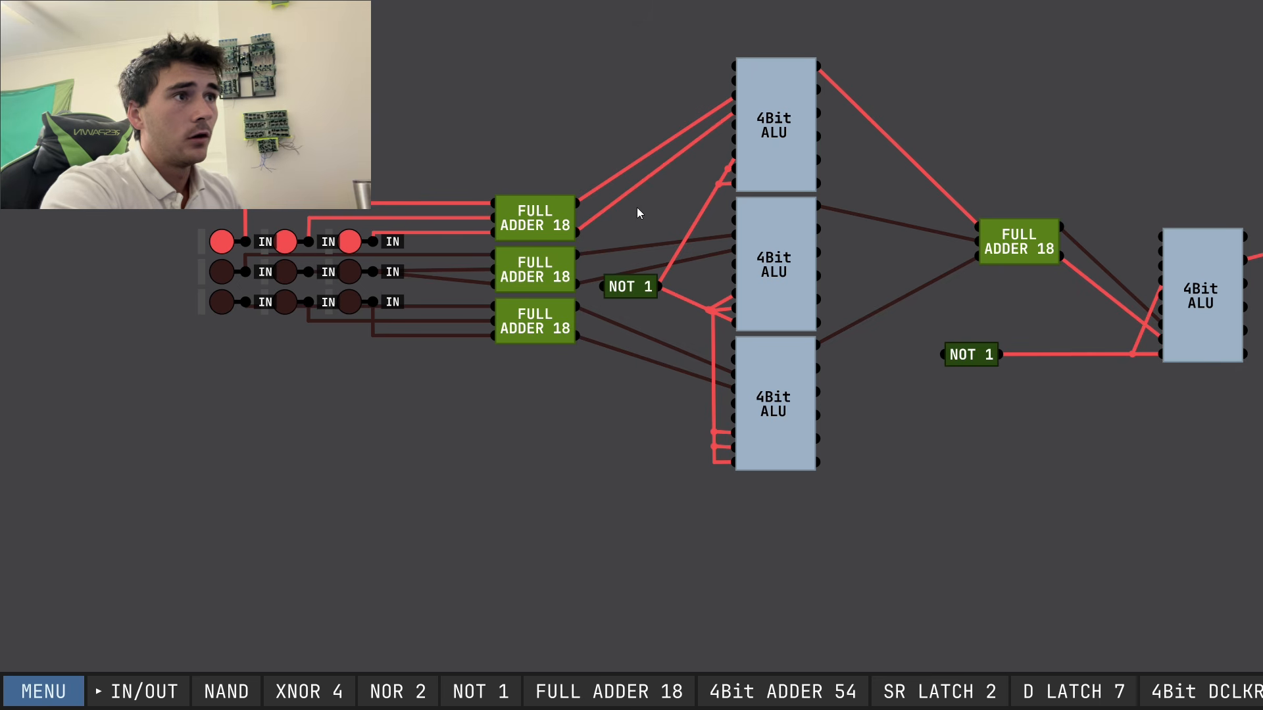
left_click_drag(696, 183, 597, 215)
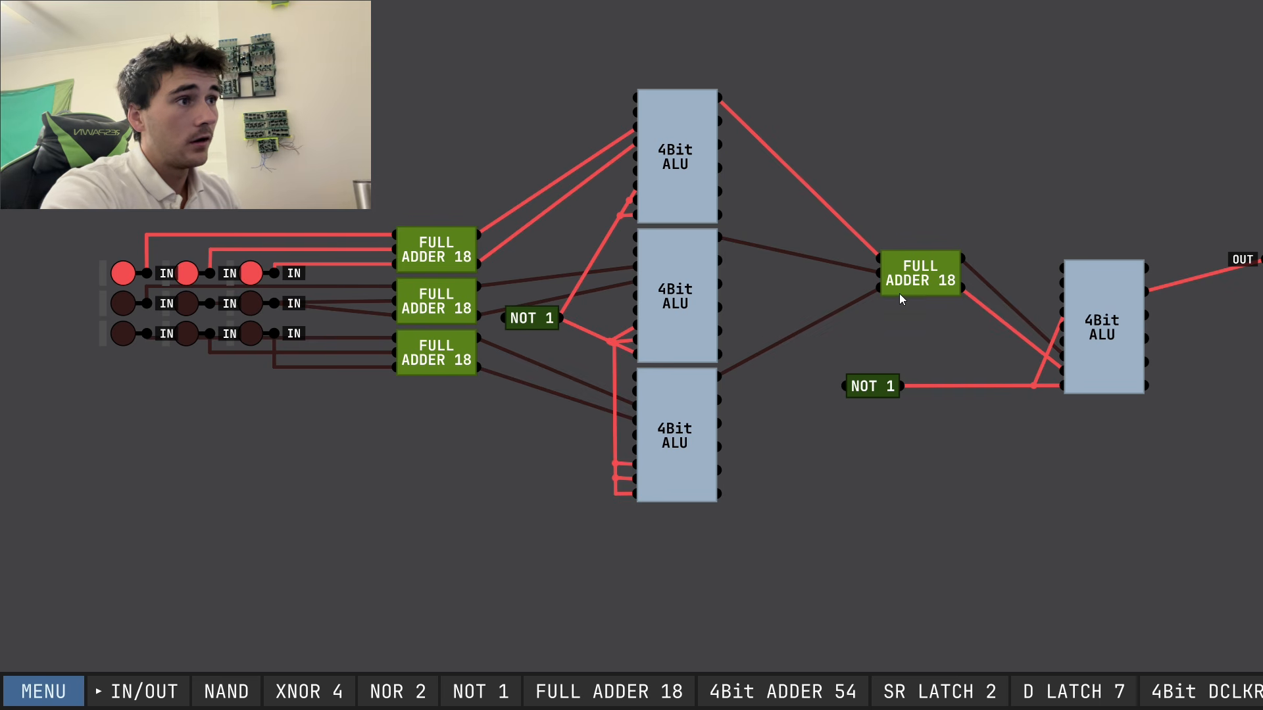
left_click_drag(903, 290, 740, 279)
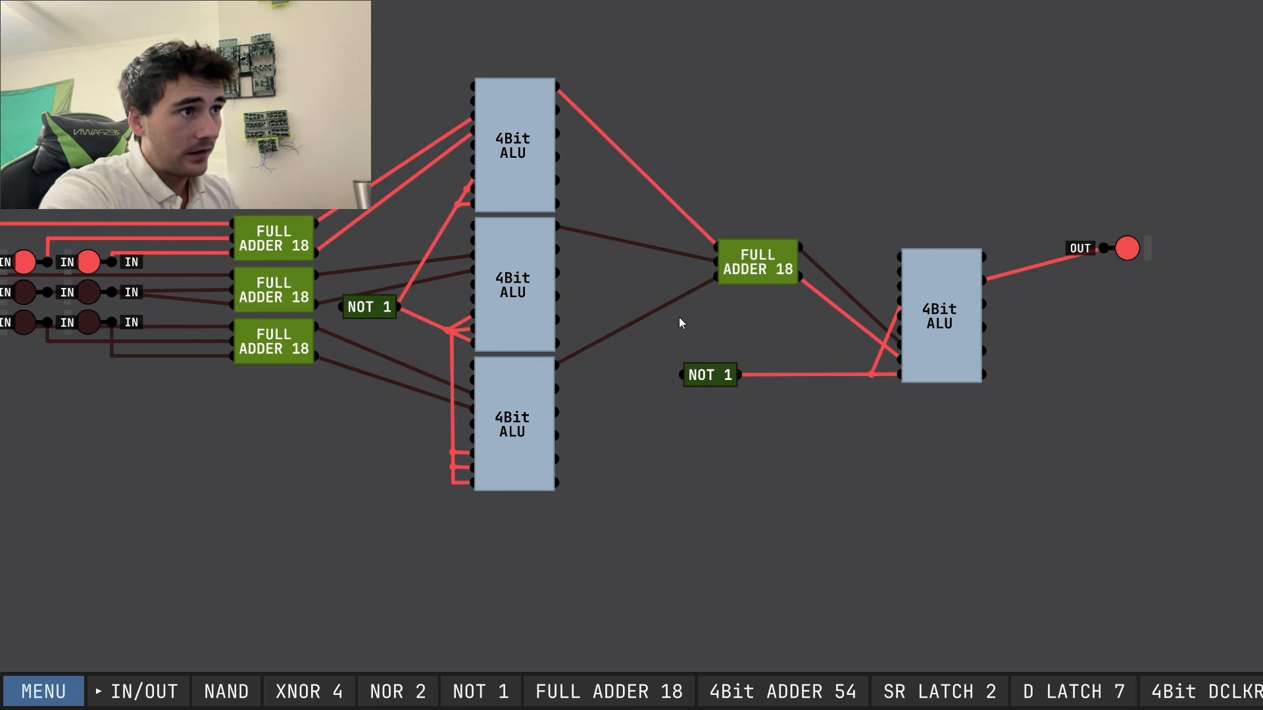
left_click_drag(643, 164, 821, 326)
left_click(826, 302)
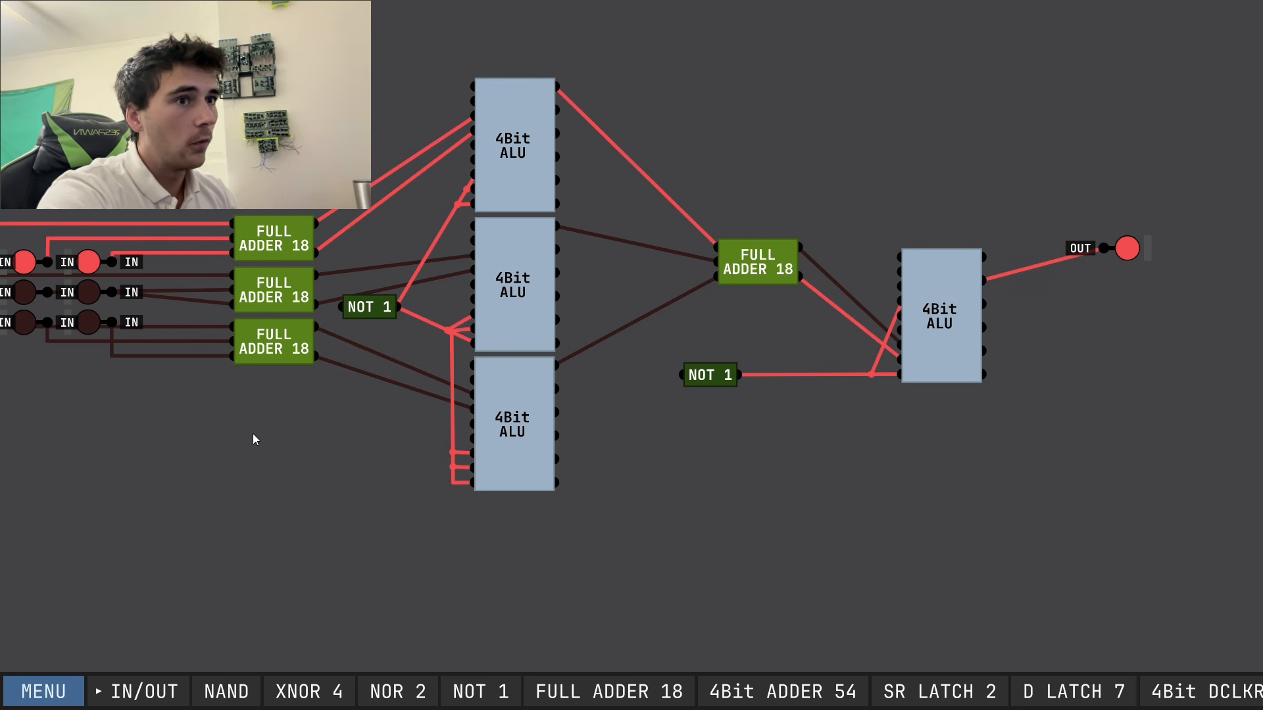
Reset the network by switching off all three inputs in its top row
scroll(282, 420, "down", 4)
left_click_drag(363, 411, 619, 403)
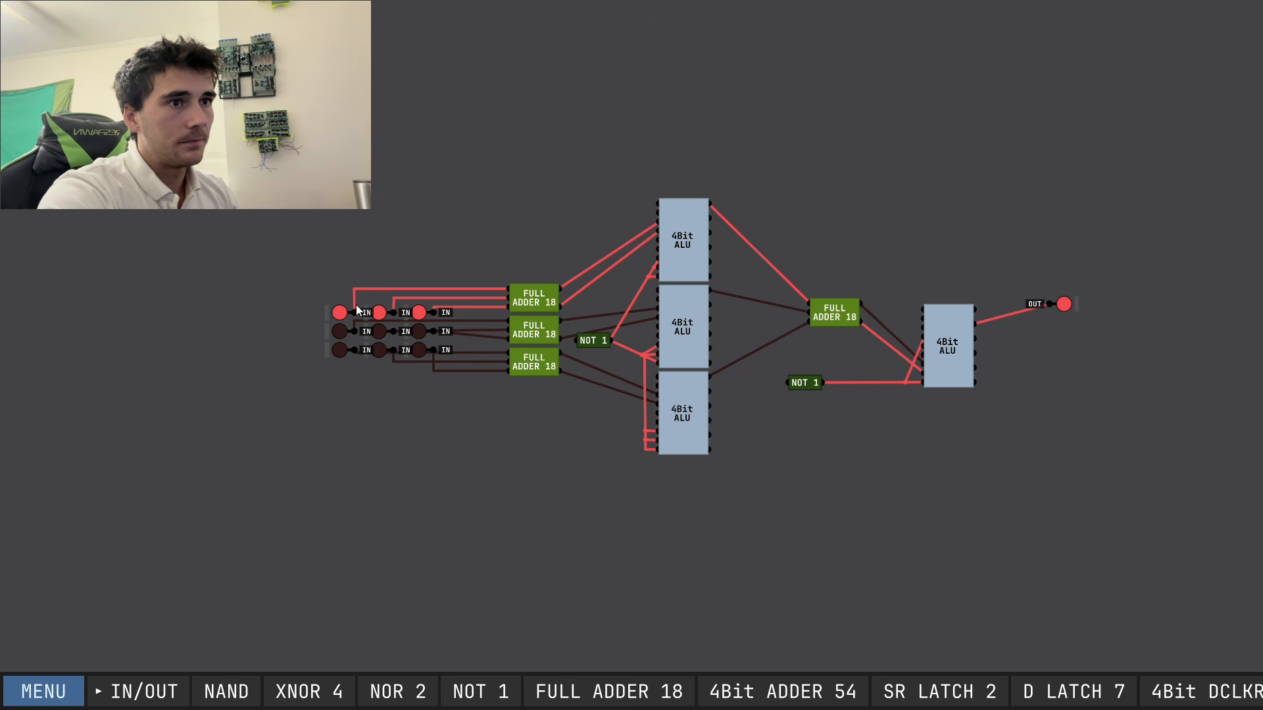
left_click(339, 313)
left_click(380, 313)
left_click(418, 314)
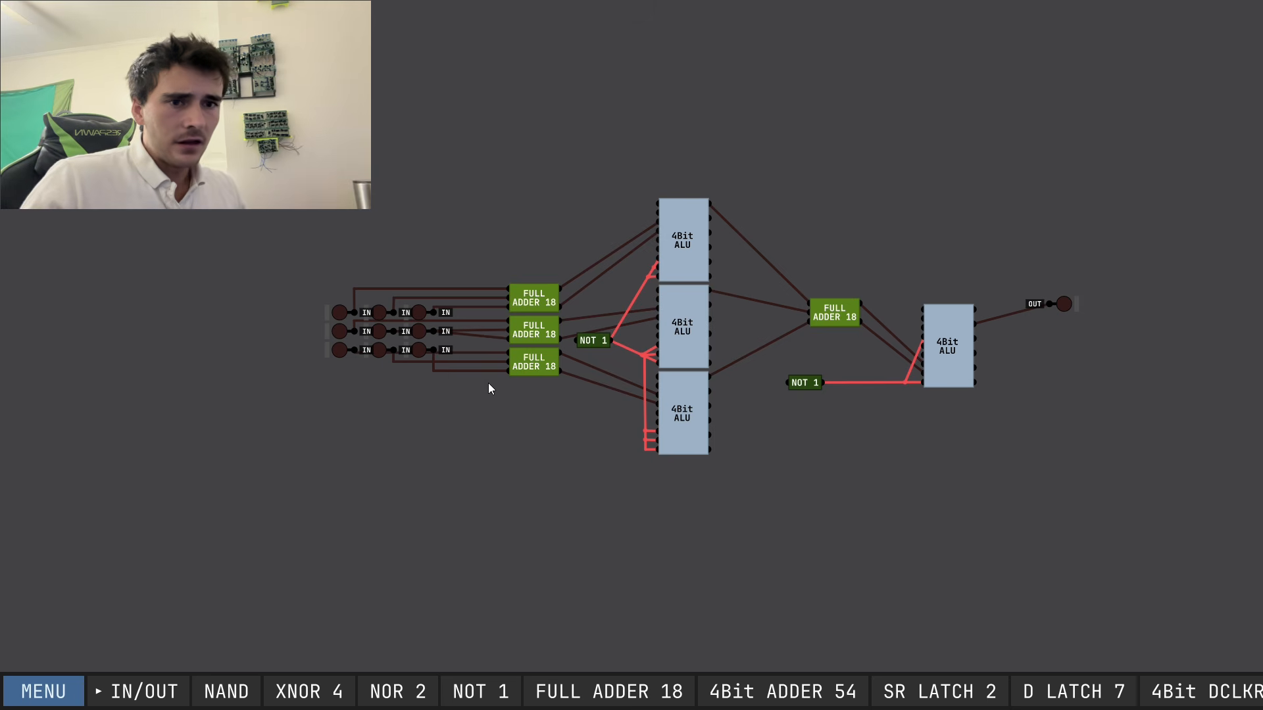
Open the Learning Perc chip from the chip library
left_click(41, 691)
left_click(97, 599)
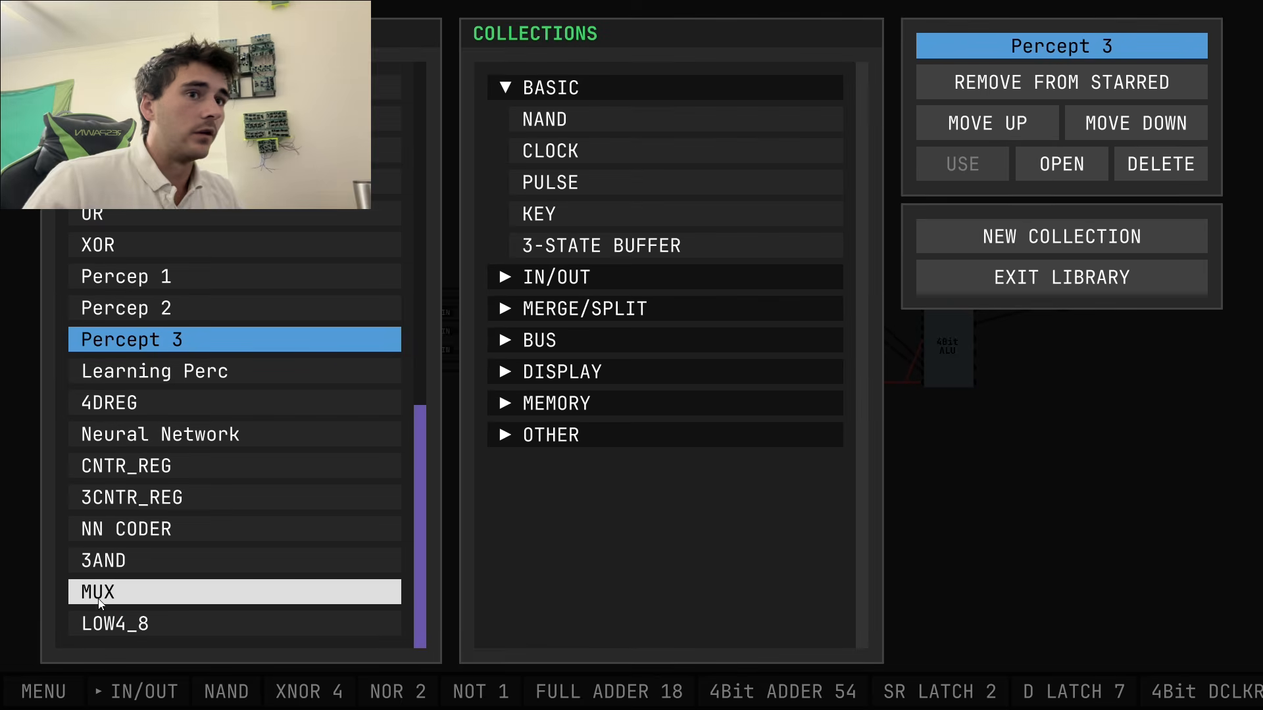
left_click(322, 369)
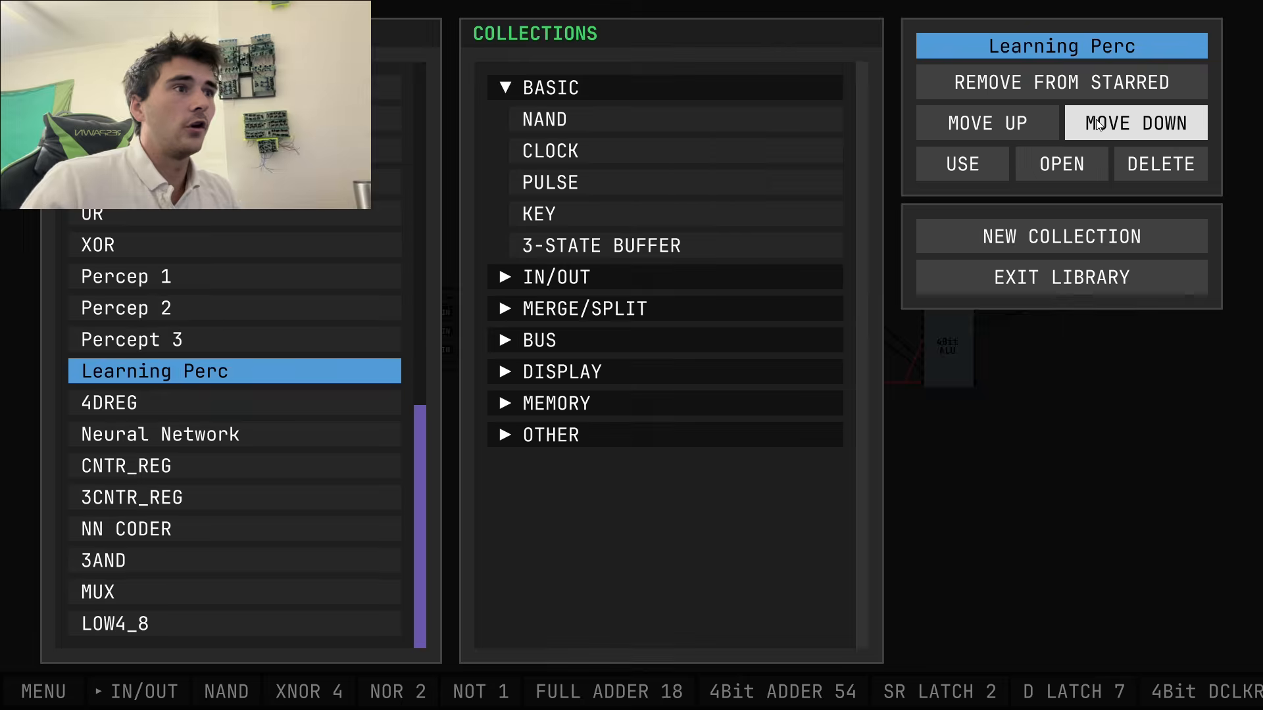
left_click(1054, 162)
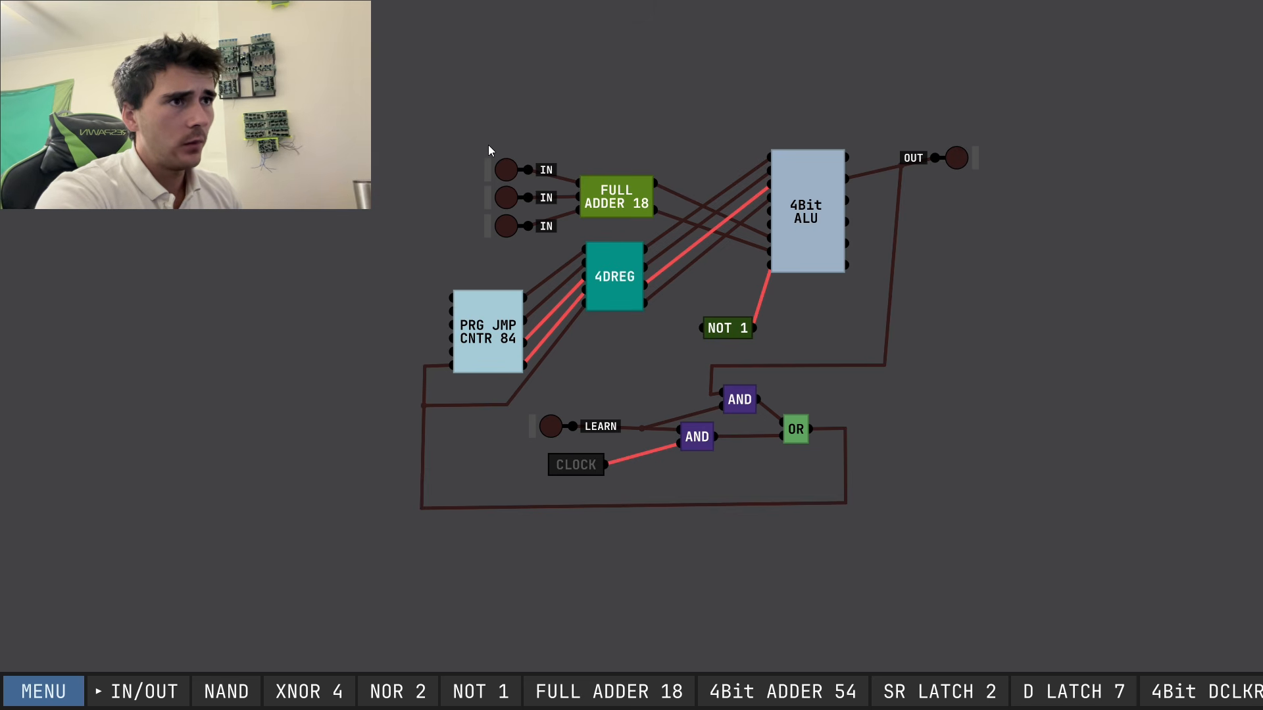
Examine the learning perceptron's three inputs and its OUT pin
left_click_drag(446, 140, 535, 250)
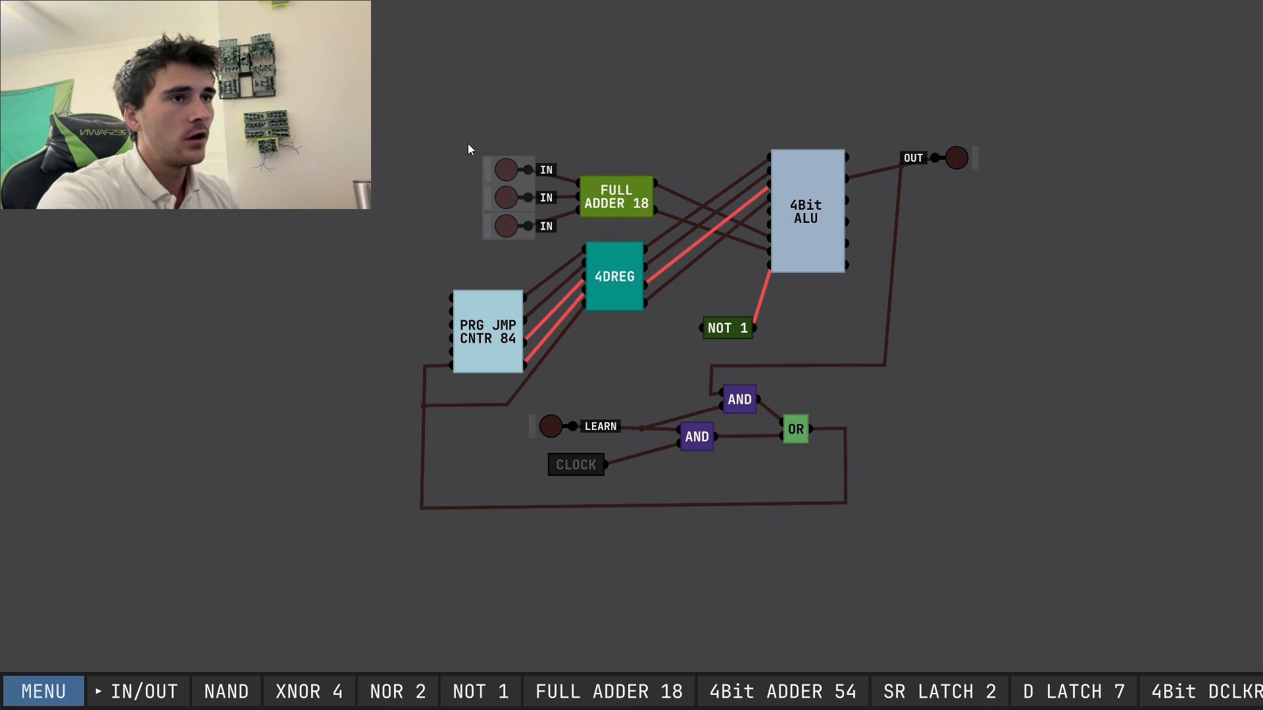
left_click_drag(467, 144, 543, 256)
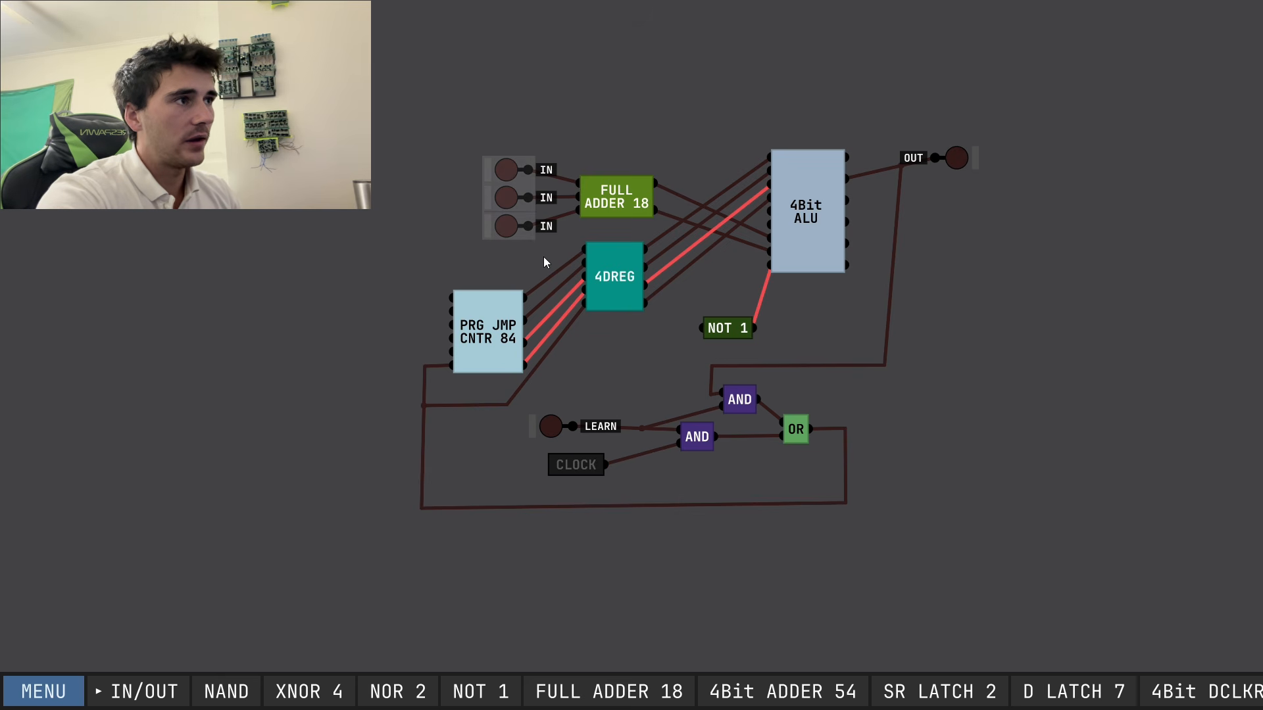
left_click_drag(956, 123, 1079, 234)
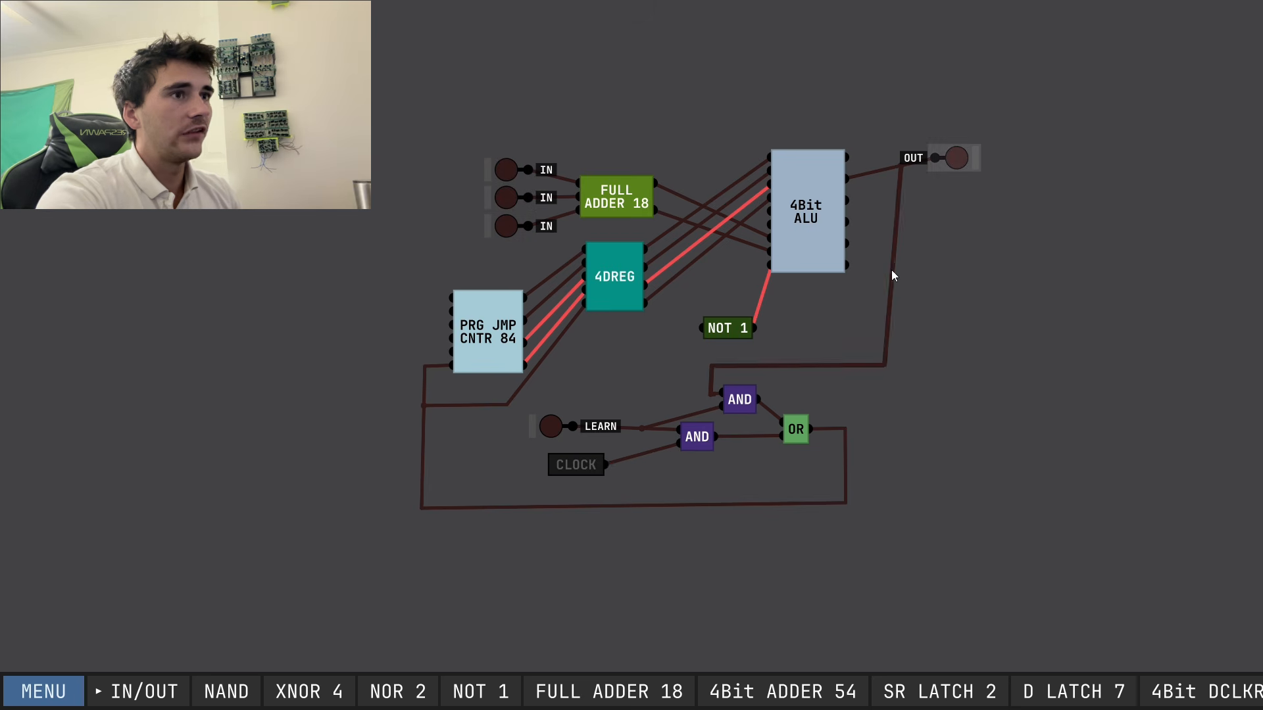
left_click(1034, 277)
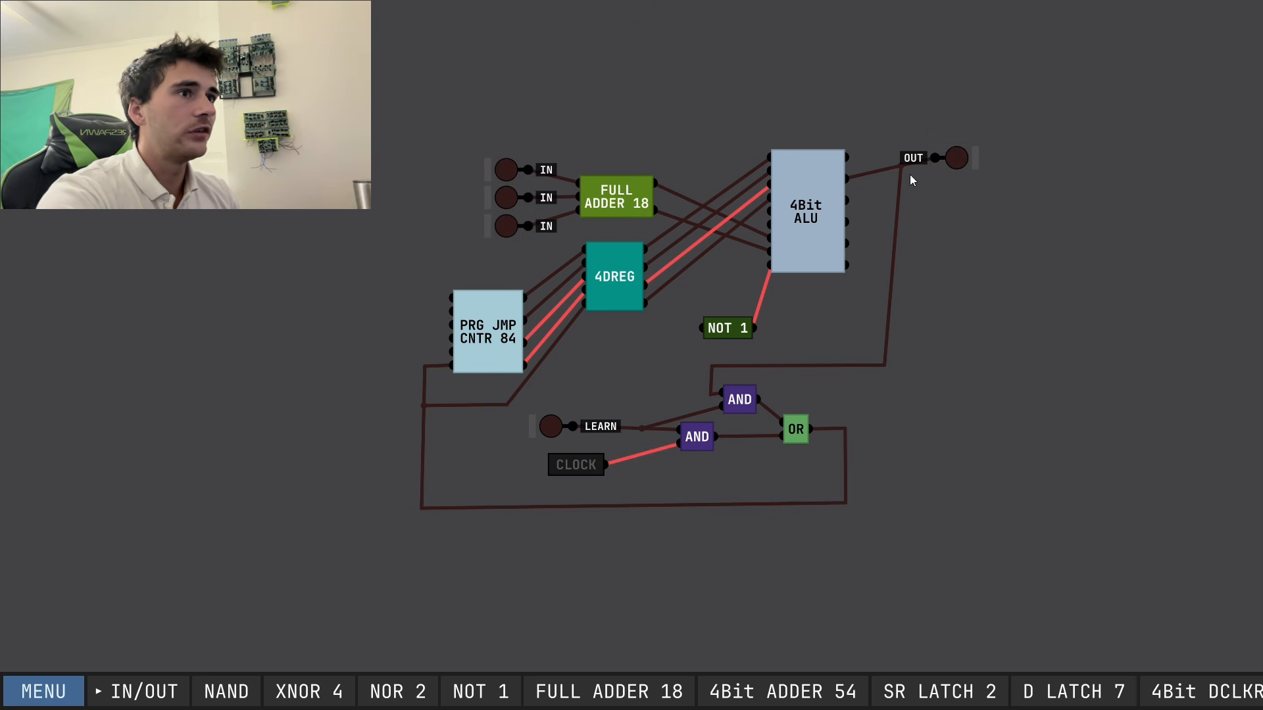
Switch on all three IN pins of the learning perceptron and turn on its LEARN input
left_click(513, 168)
left_click(511, 198)
left_click(509, 225)
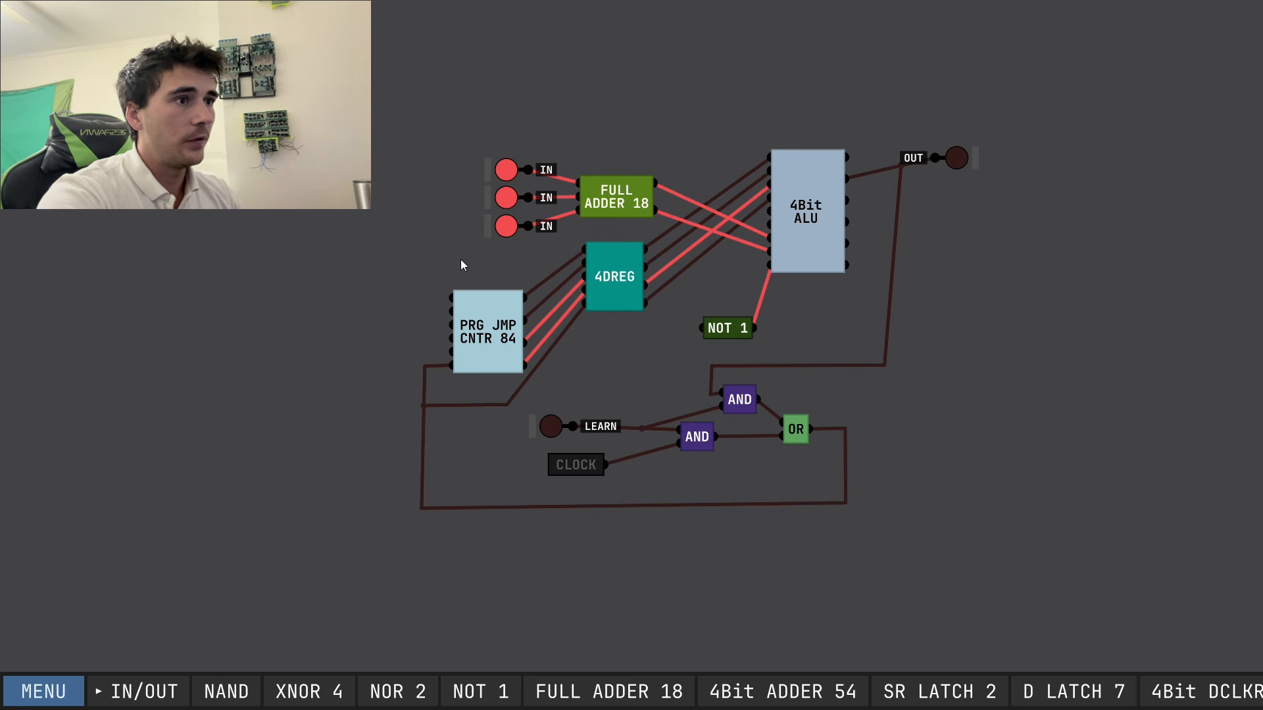
left_click(552, 425)
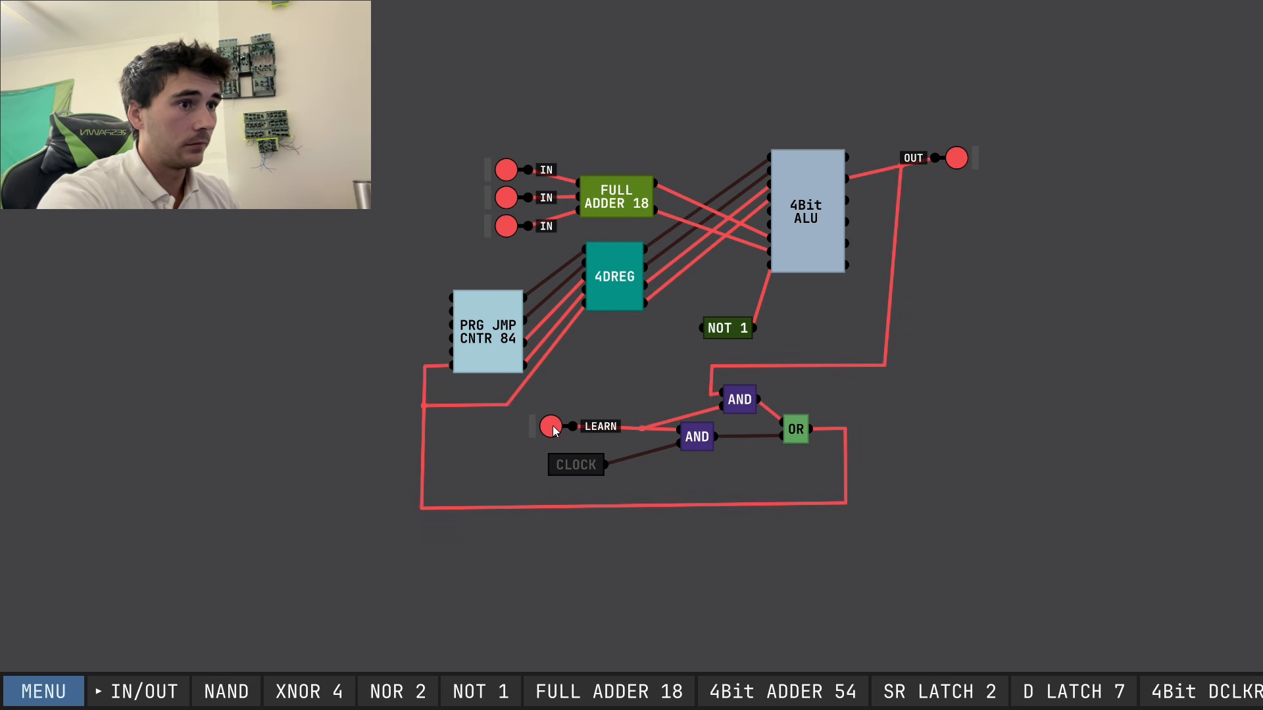
Turn off the LEARN input, test the perceptron by toggling its first and third IN pins, and switch all three off
left_click(552, 425)
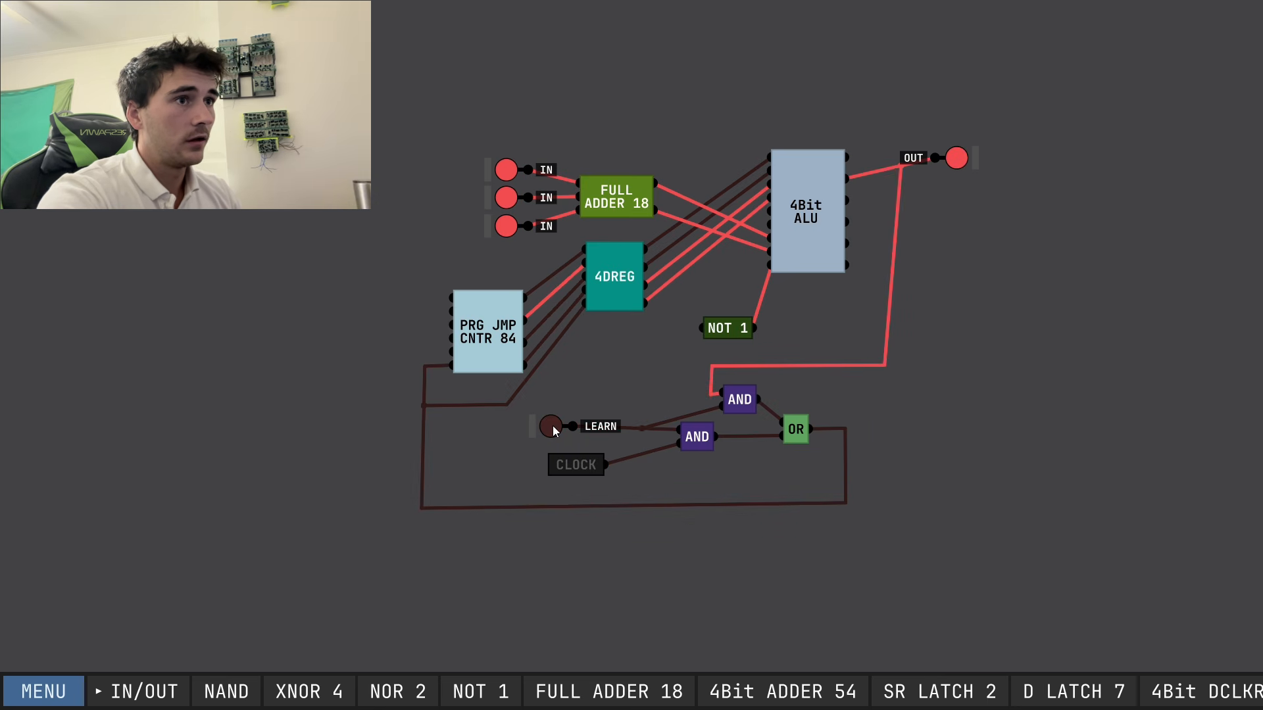
left_click(512, 172)
left_click(506, 222)
left_click(503, 173)
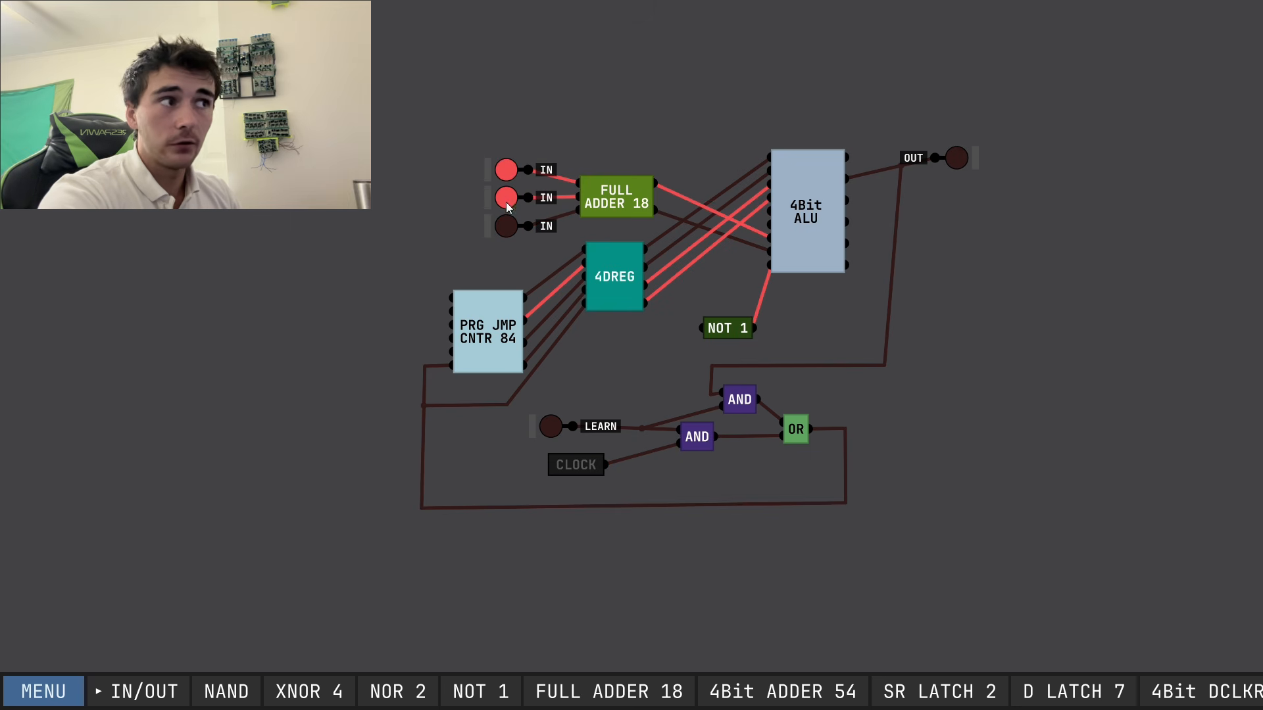
left_click(509, 224)
left_click(509, 224)
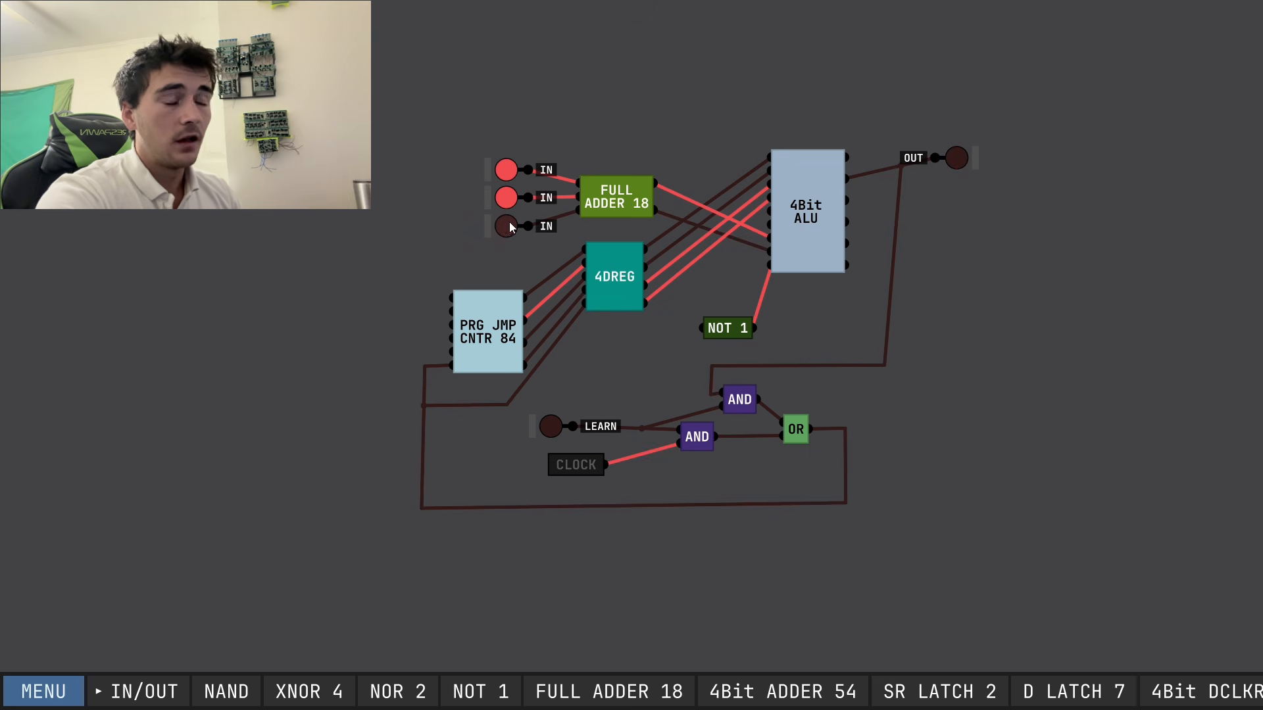
left_click(506, 197)
left_click(508, 166)
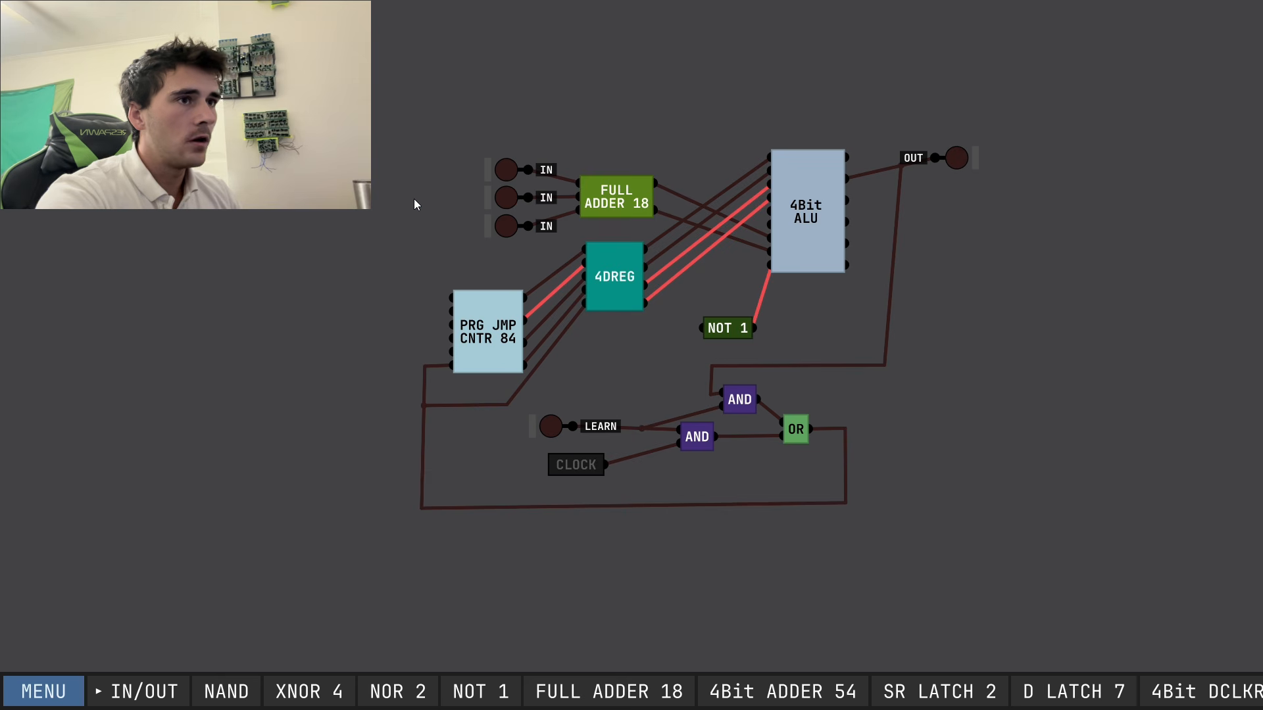
Test the perceptron with the middle IN pin alone and paired with each of the other two IN pins
left_click(506, 198)
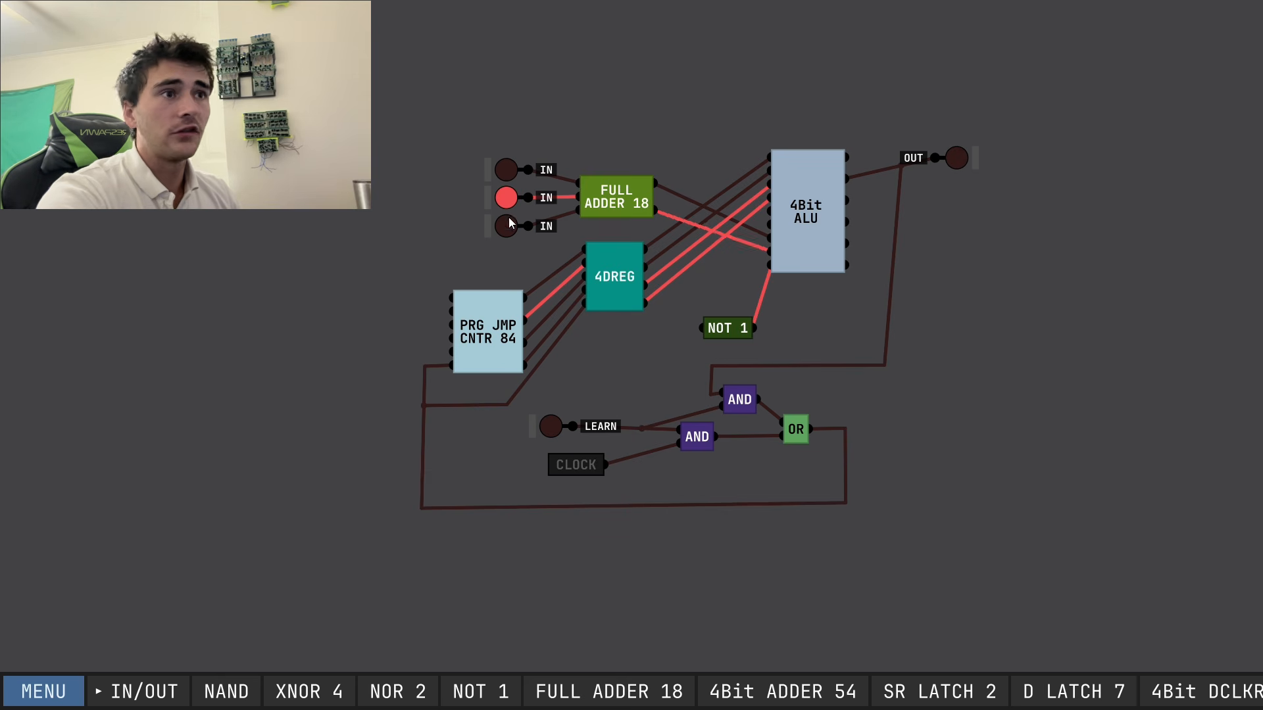
left_click(505, 226)
left_click(506, 226)
left_click(508, 171)
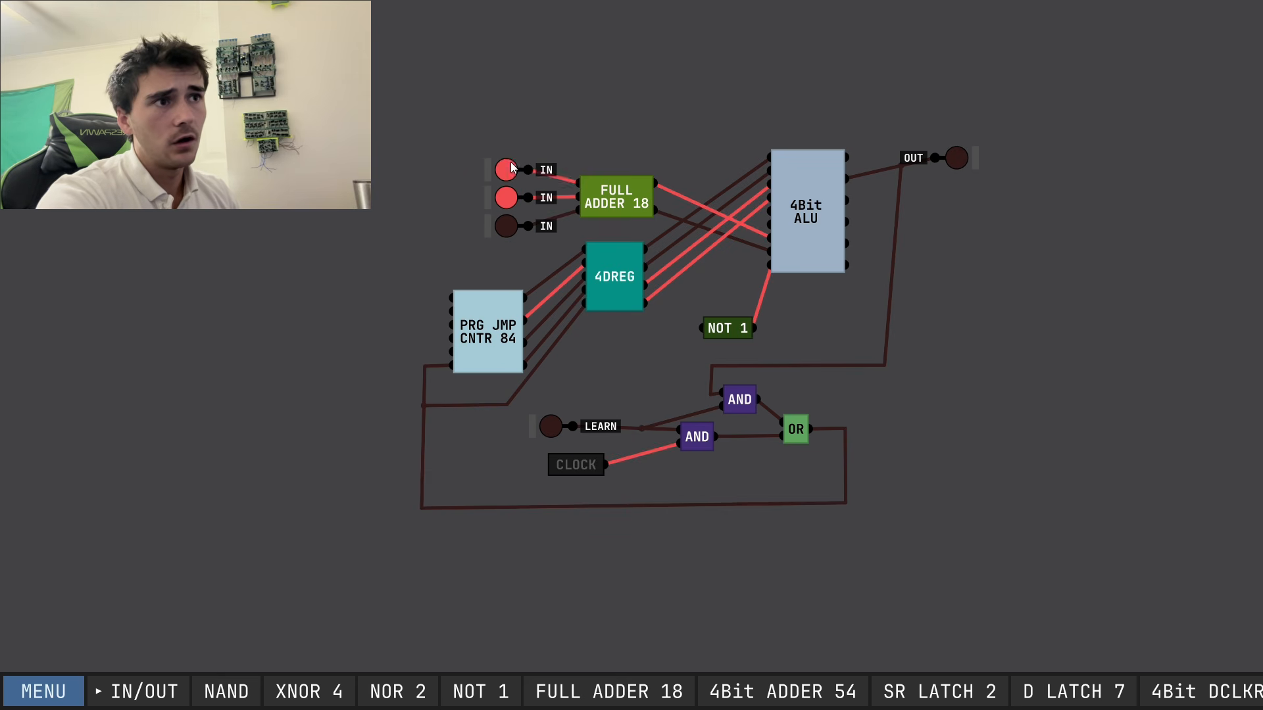
Switch on only the first and third IN pins and run LEARN on that two-input pattern, switching it off once OUT is on
left_click(511, 173)
left_click(510, 175)
left_click(508, 197)
left_click(506, 226)
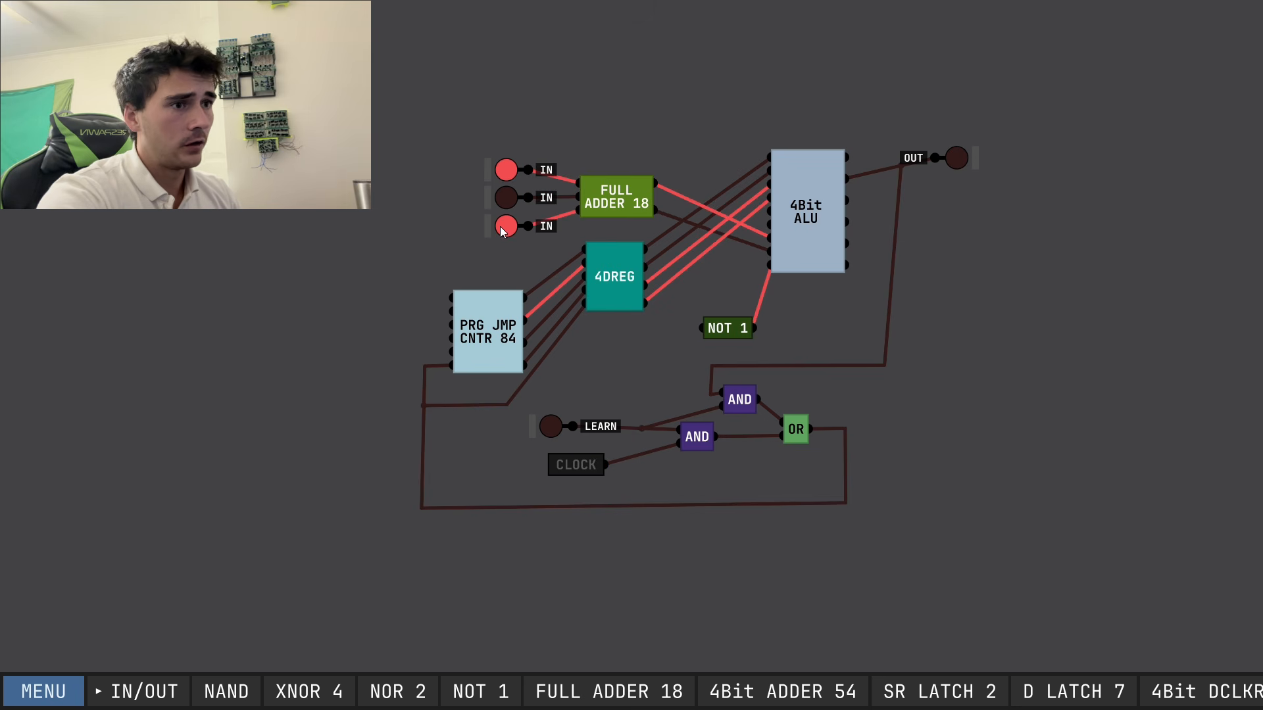
left_click(553, 427)
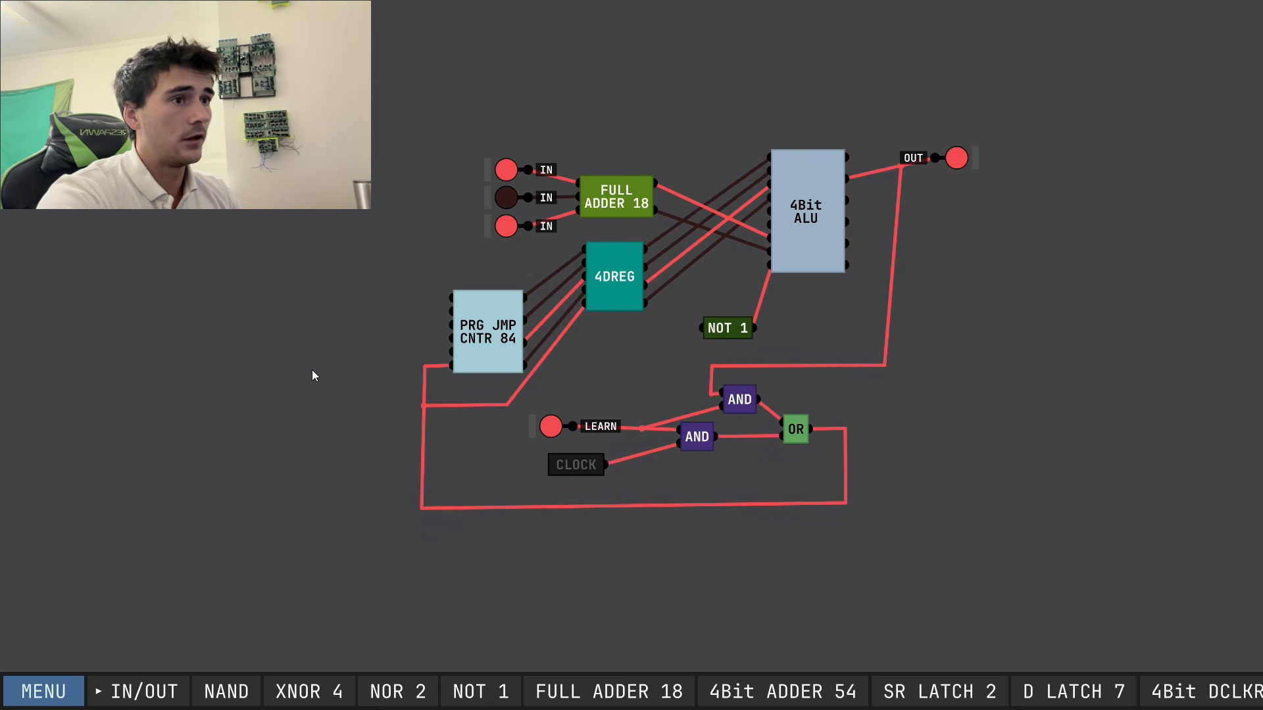
left_click(551, 426)
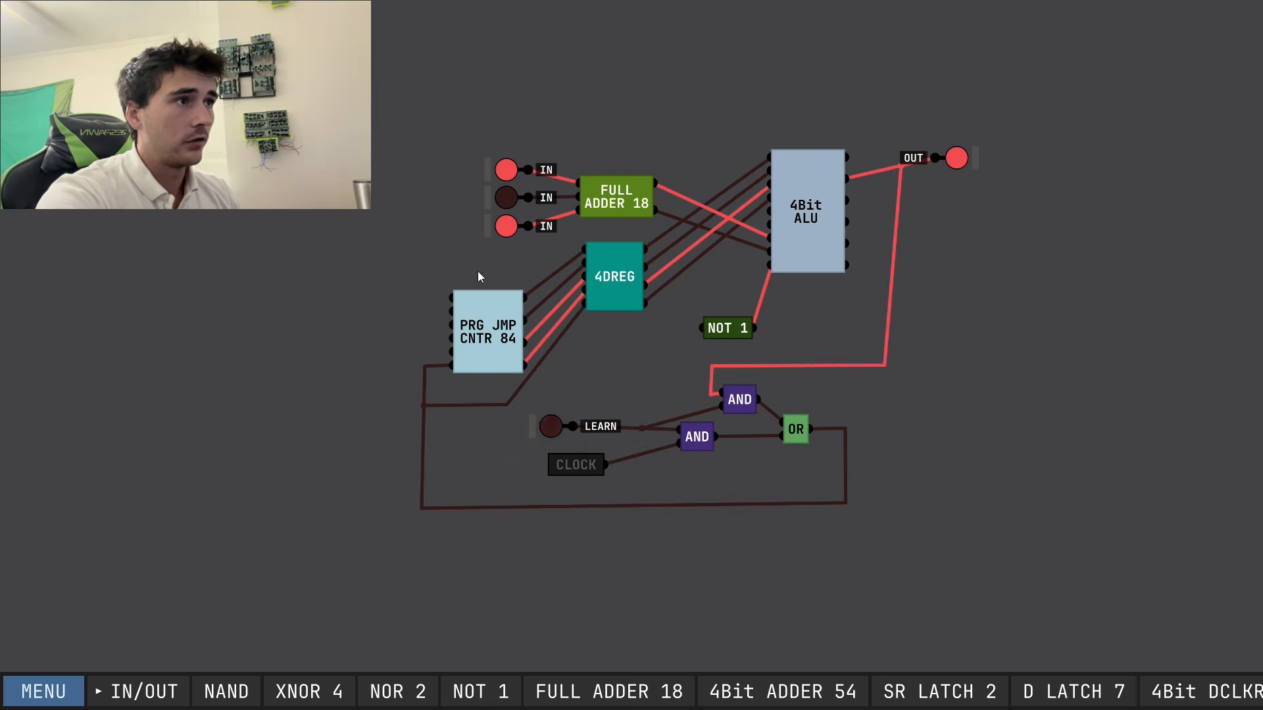
Test the two-input threshold by toggling each IN pin in turn, and switch all three IN pins off
left_click(506, 225)
left_click(505, 225)
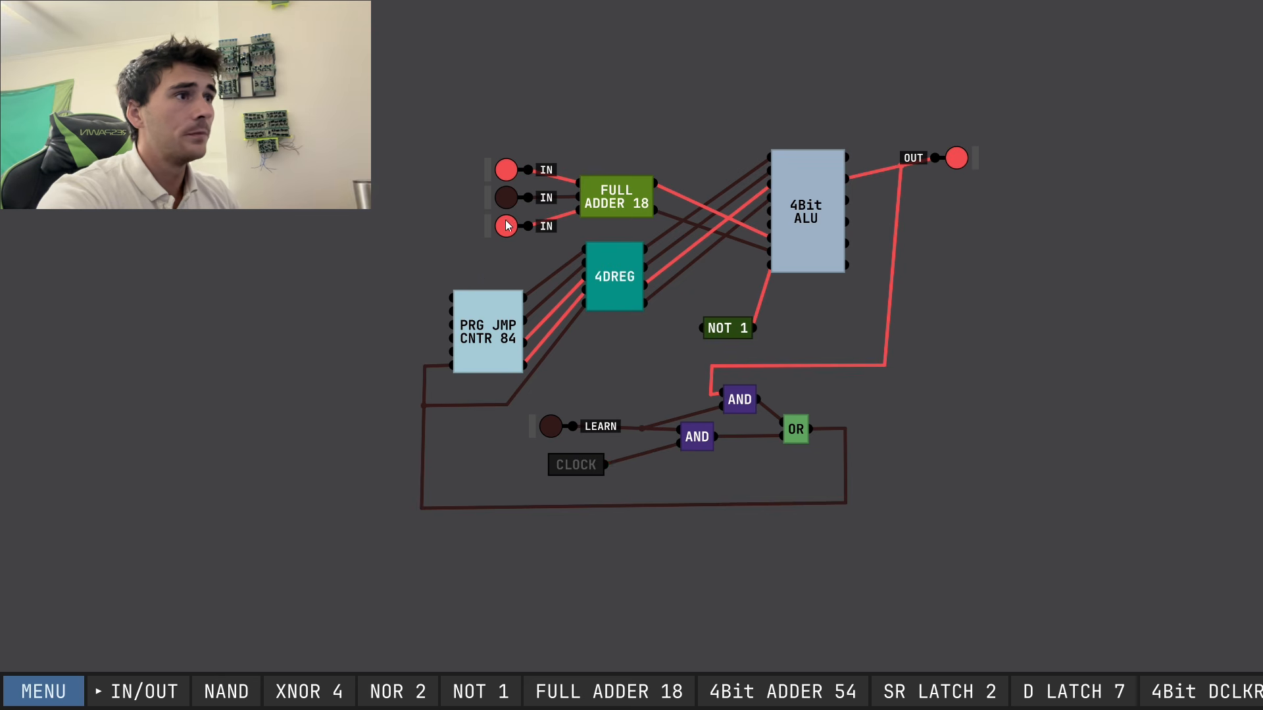
left_click(500, 169)
left_click(504, 172)
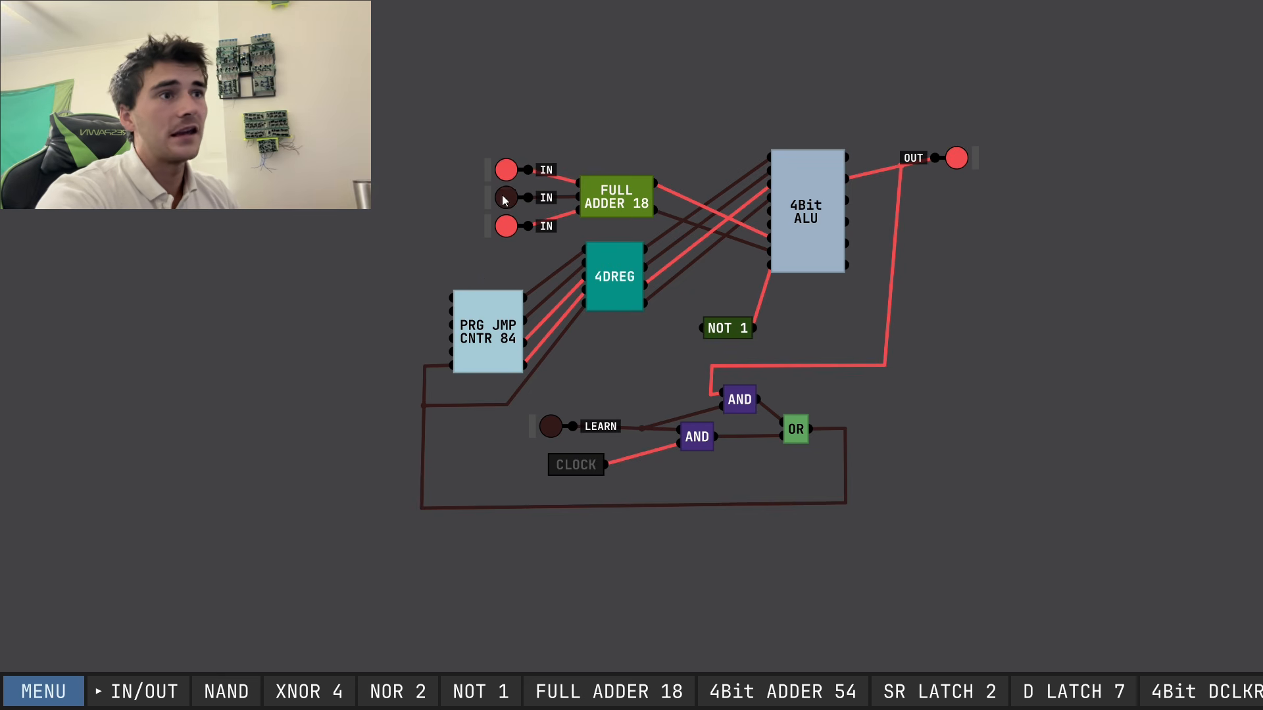
left_click(503, 196)
left_click(503, 196)
left_click(507, 166)
left_click(507, 226)
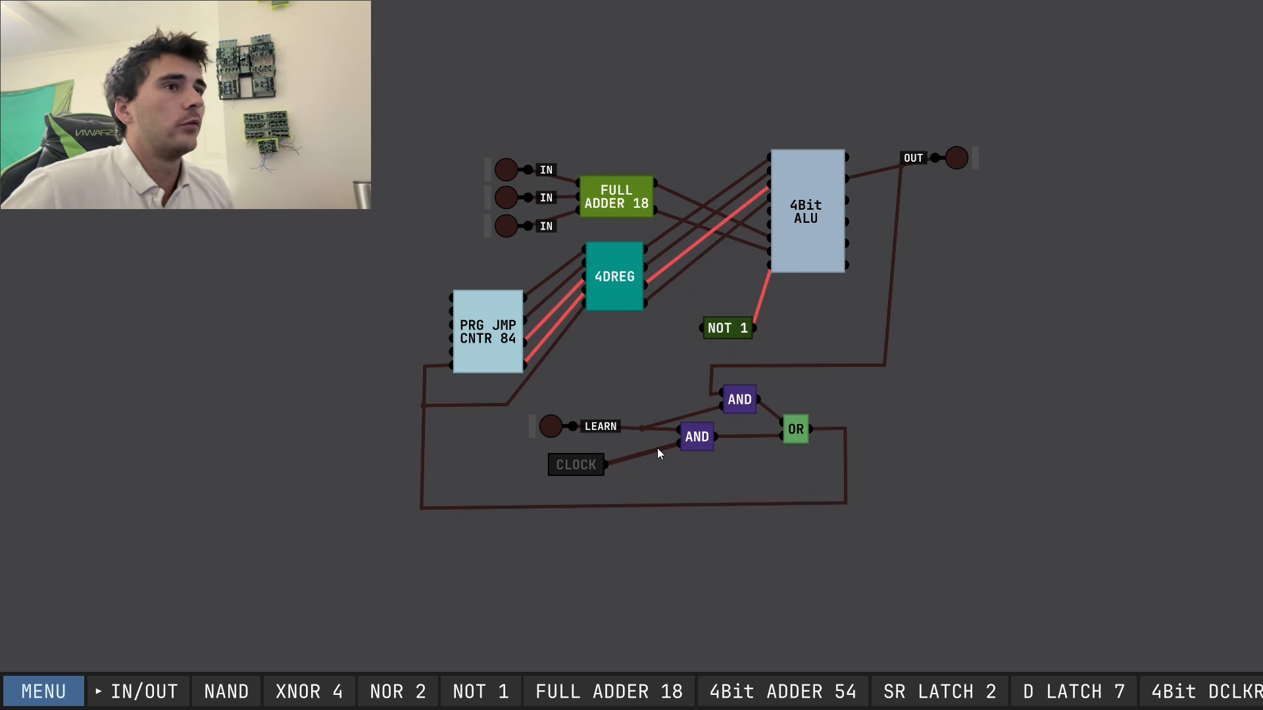
left_click_drag(428, 124, 521, 257)
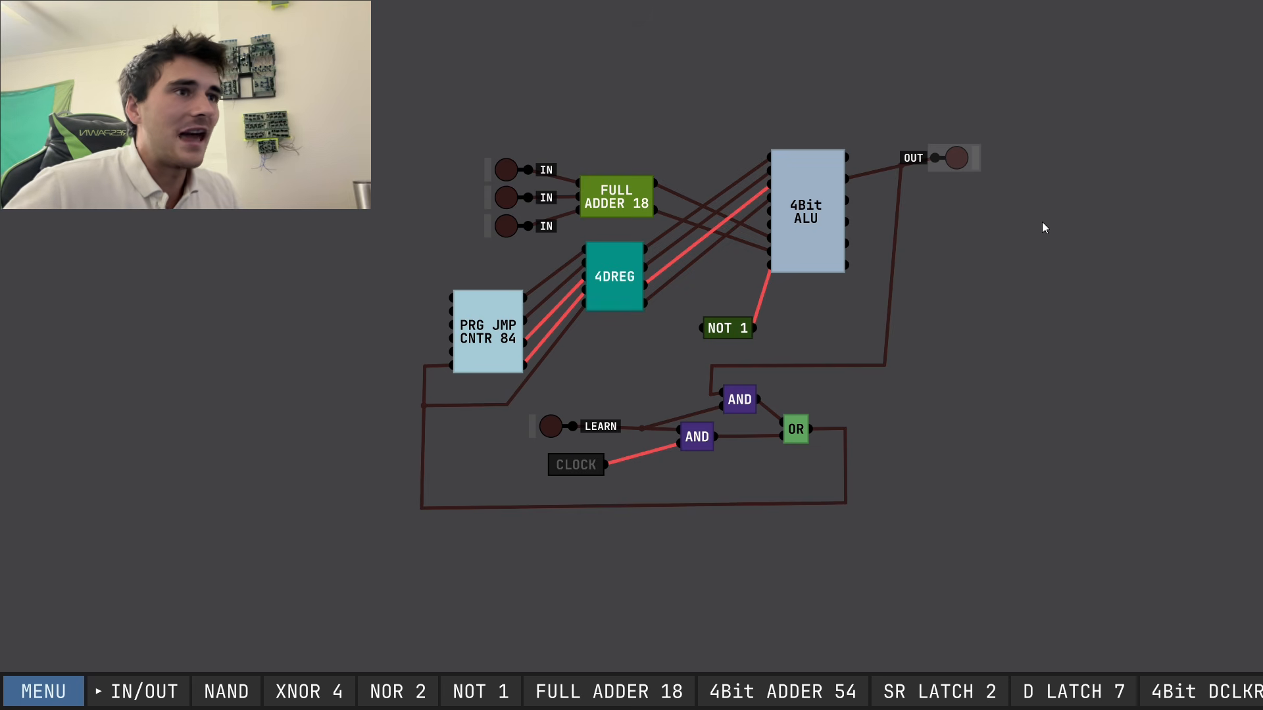
Switch on only the third IN pin and run LEARN on that single-input pattern, switching it off once OUT is on
left_click(507, 228)
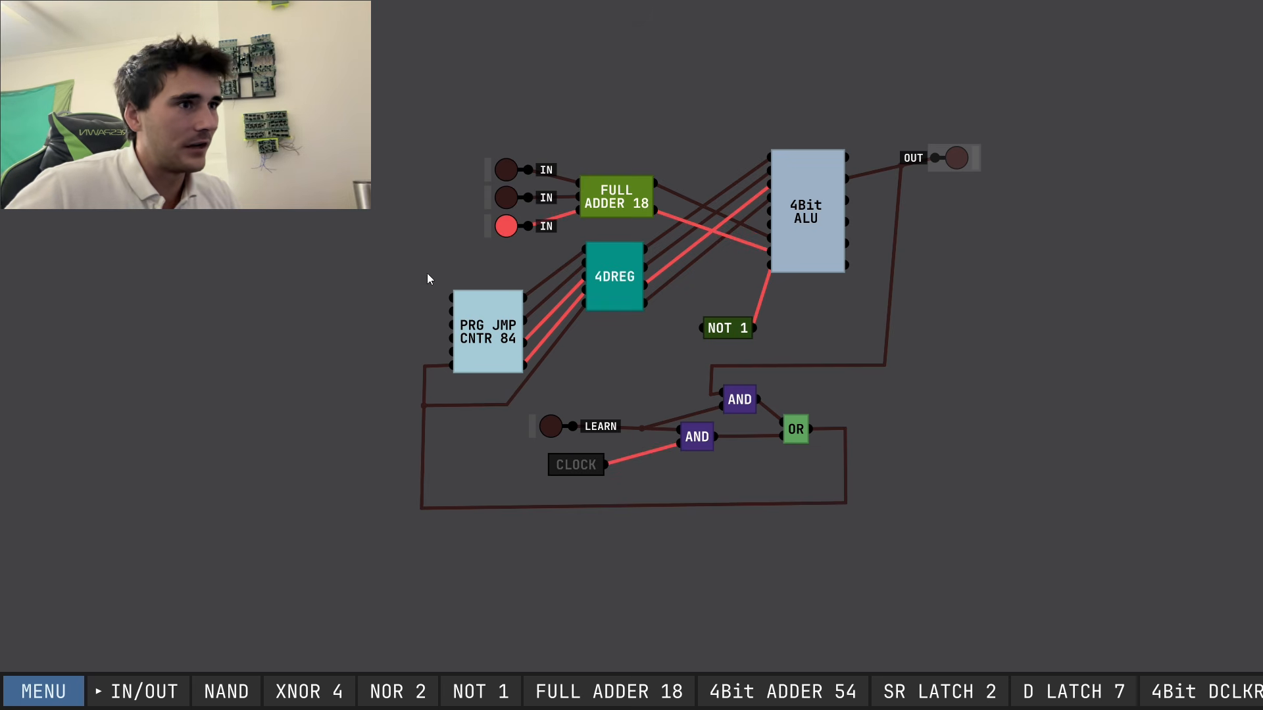
left_click(550, 429)
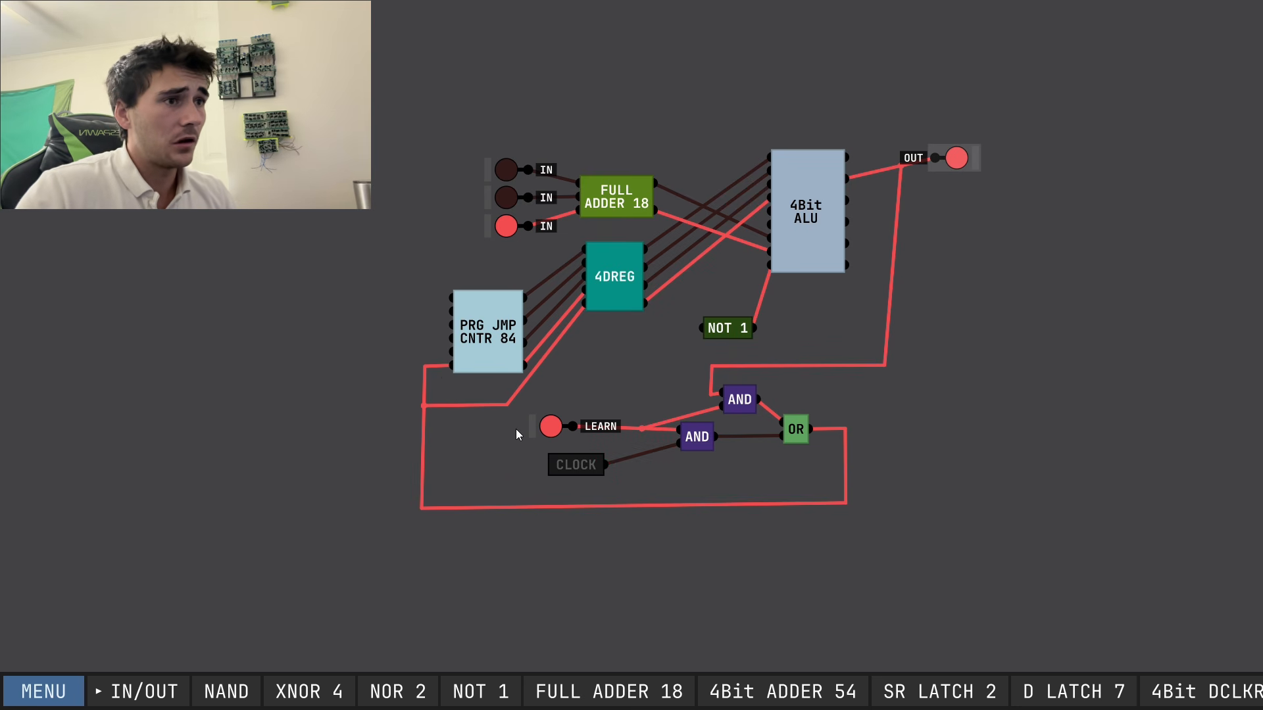
left_click(546, 429)
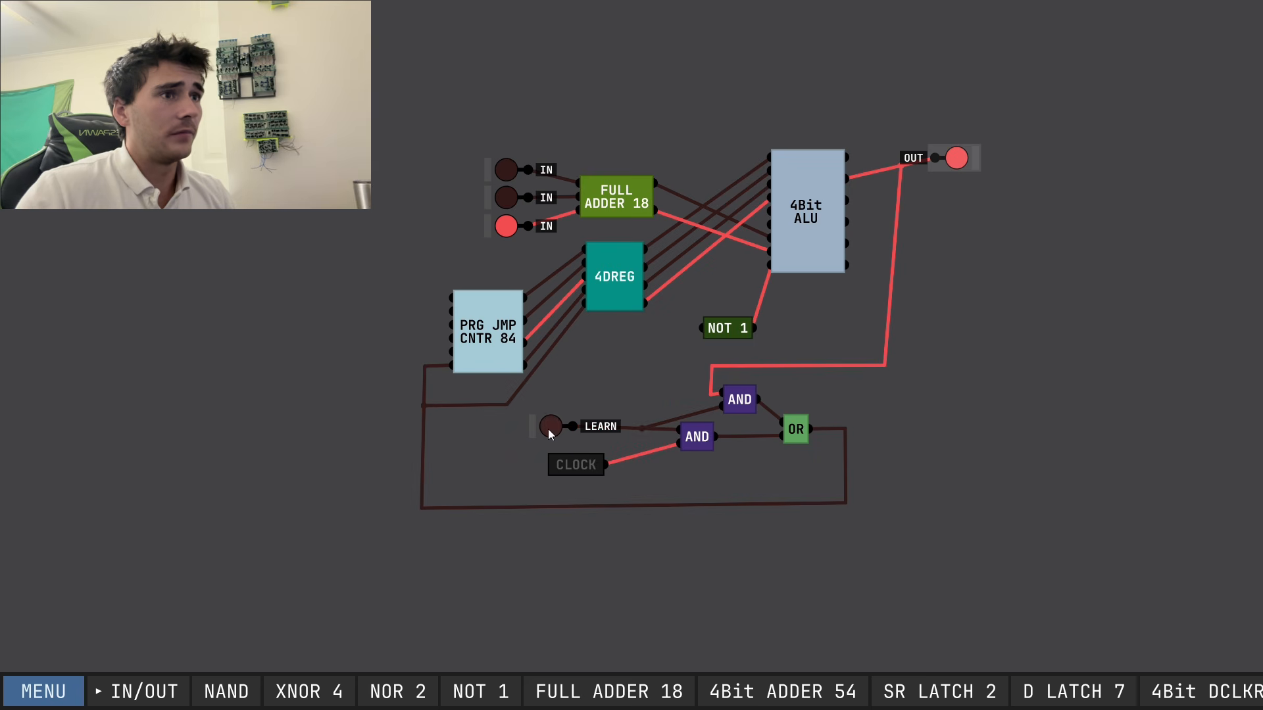
Test the single-input threshold with each IN pin alone and with all three on, and switch the IN pins off
left_click(510, 229)
left_click(508, 204)
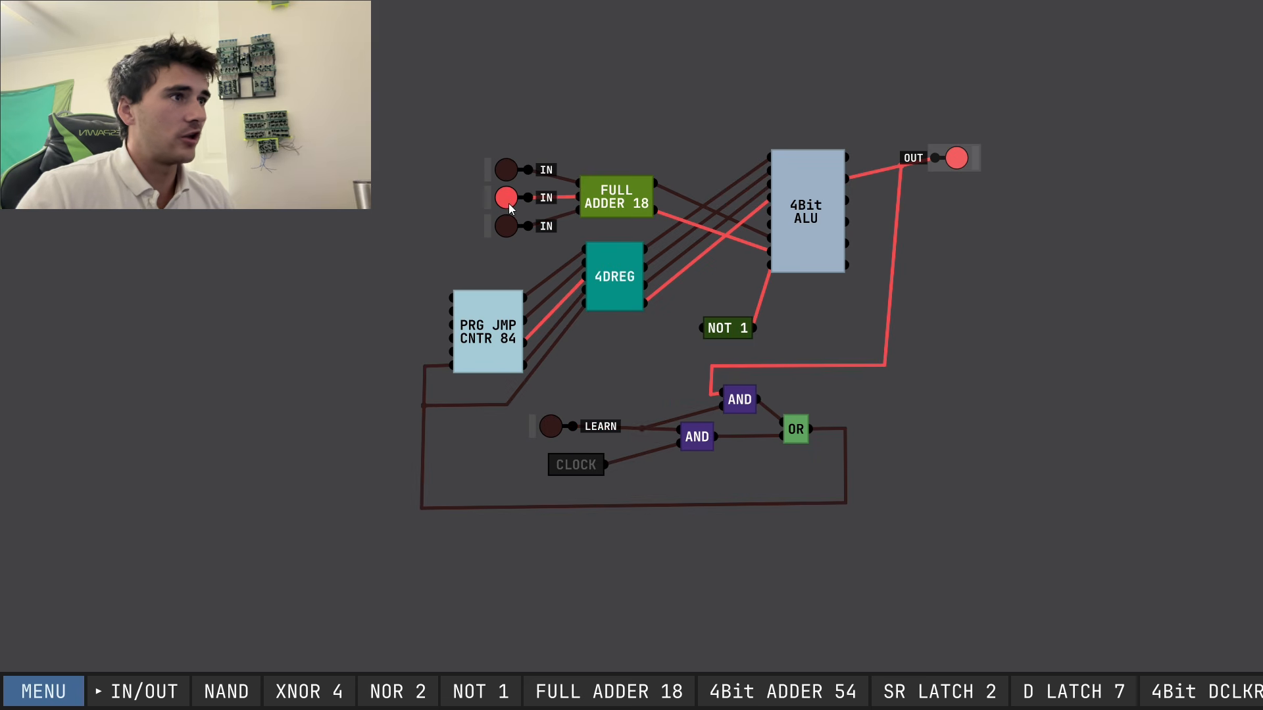
left_click(508, 204)
left_click(508, 176)
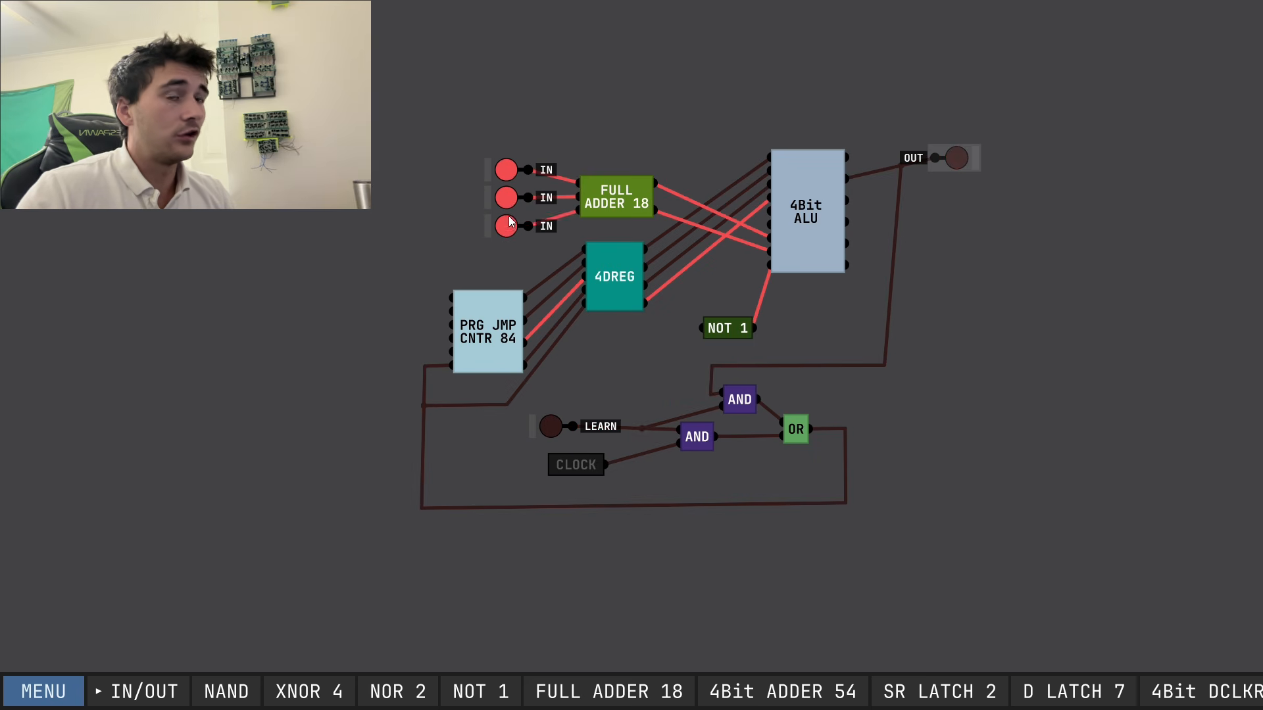
left_click(507, 170)
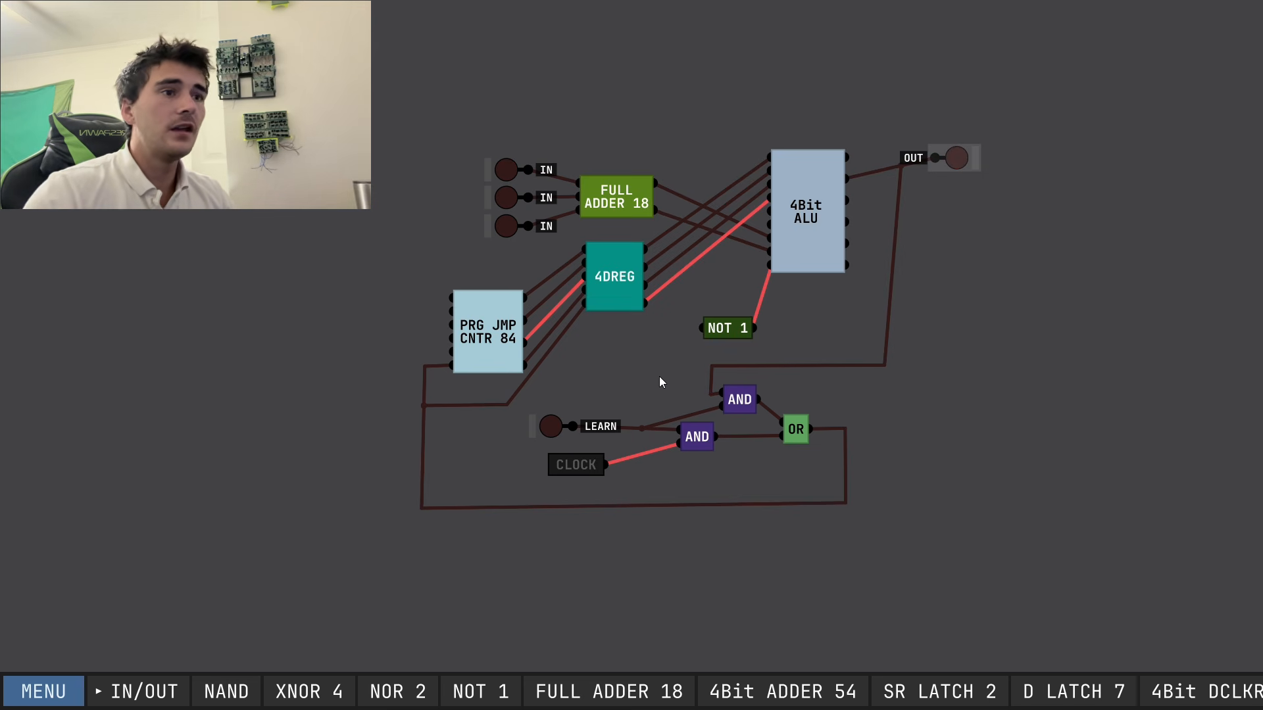
Examine the internal circuit of the PRG JMP CNTR 84 chip and return to the perceptron
right_click(492, 335)
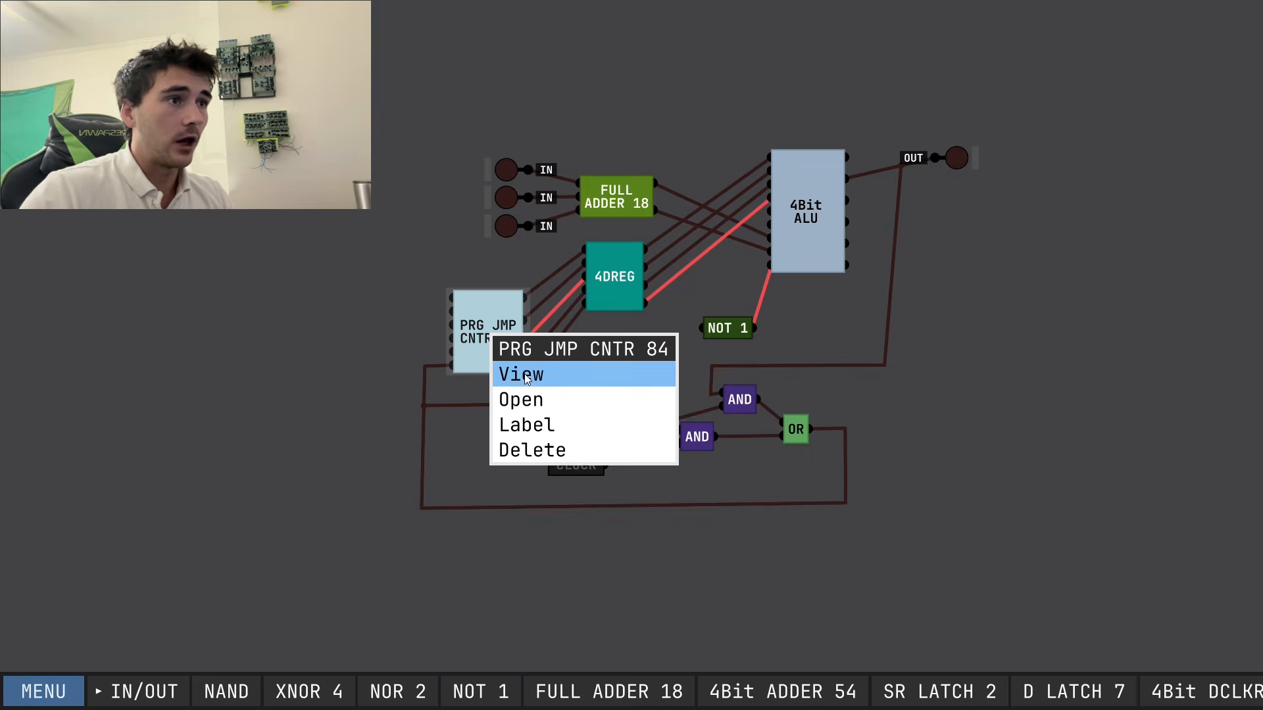
left_click(524, 371)
left_click_drag(500, 385, 506, 390)
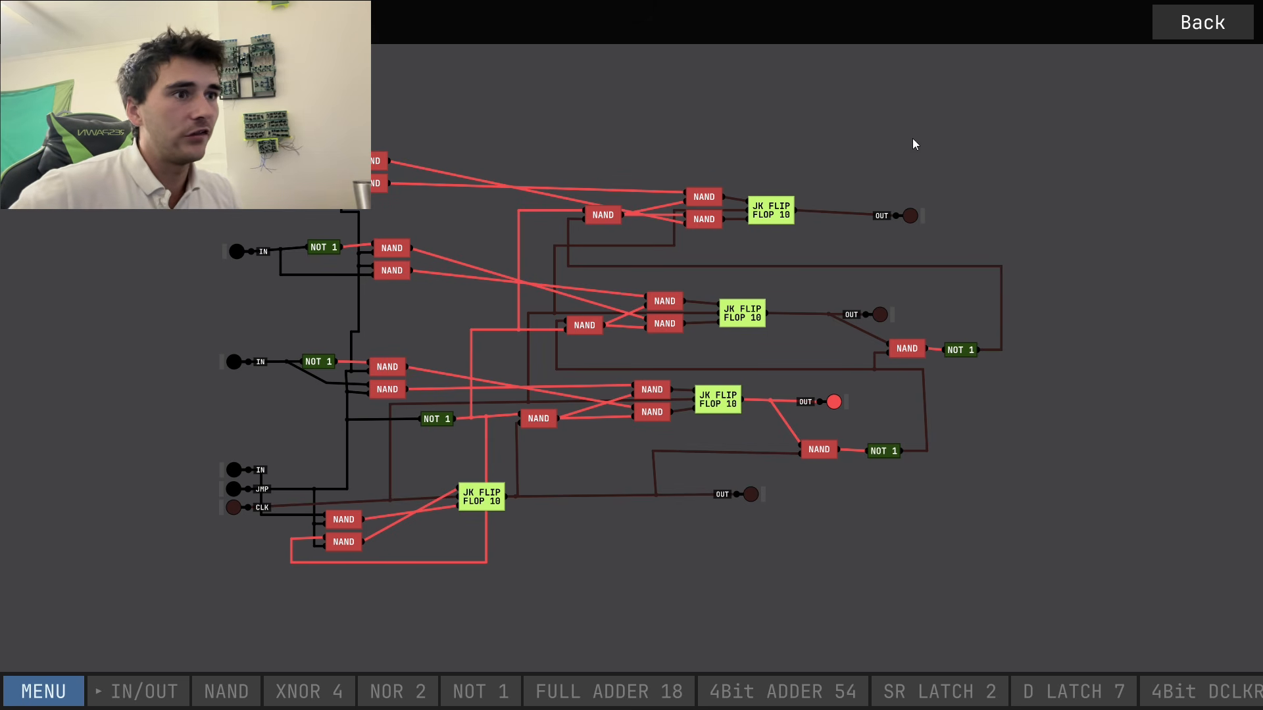
left_click(1229, 30)
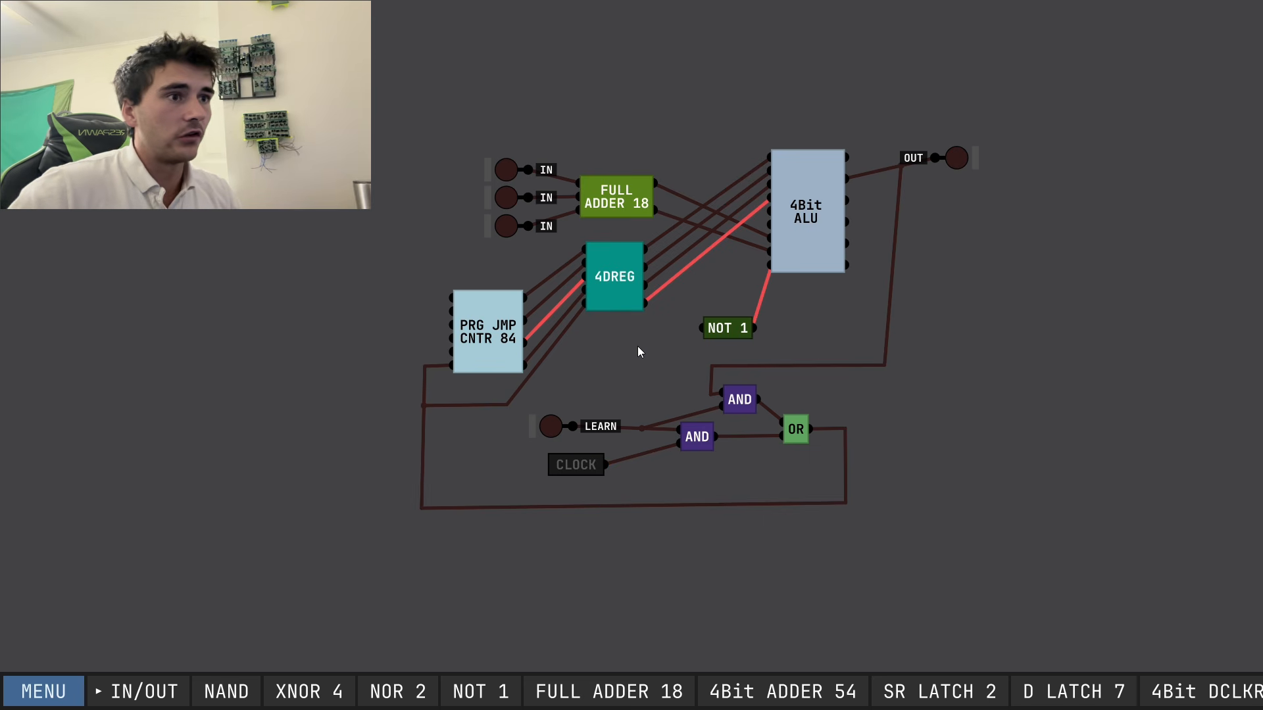
right_click(510, 345)
left_click(535, 386)
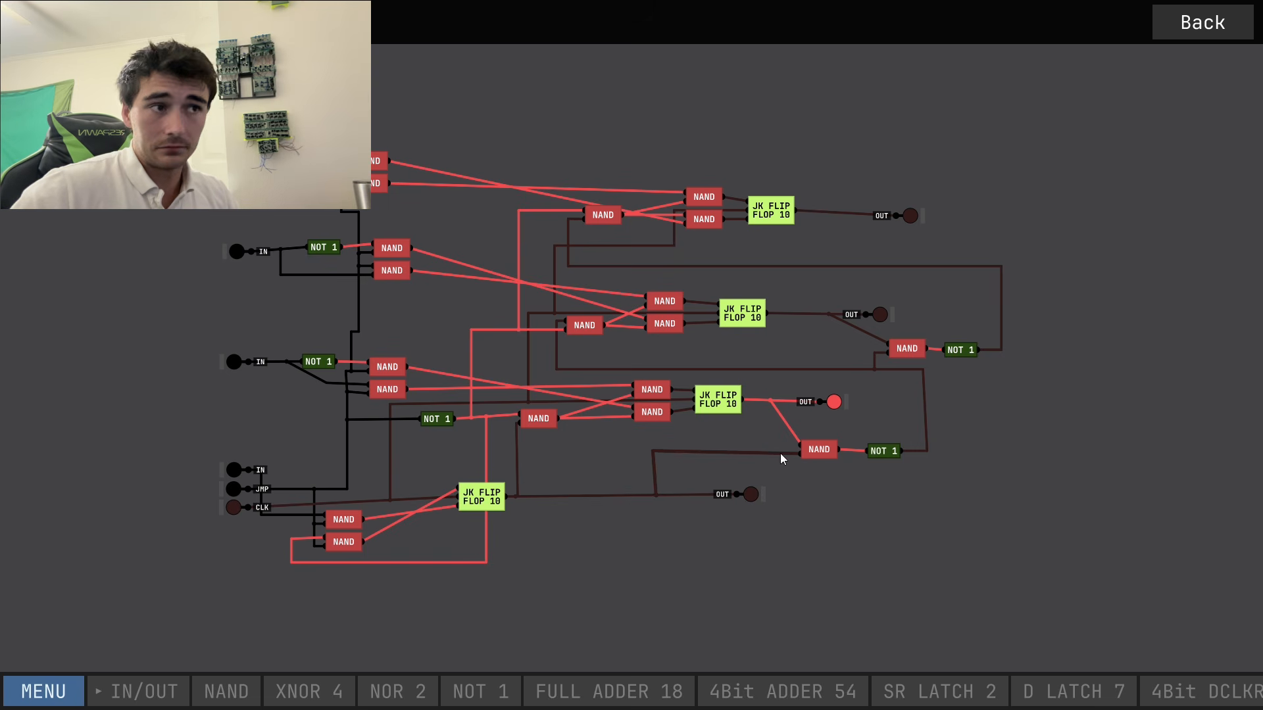
left_click(1233, 32)
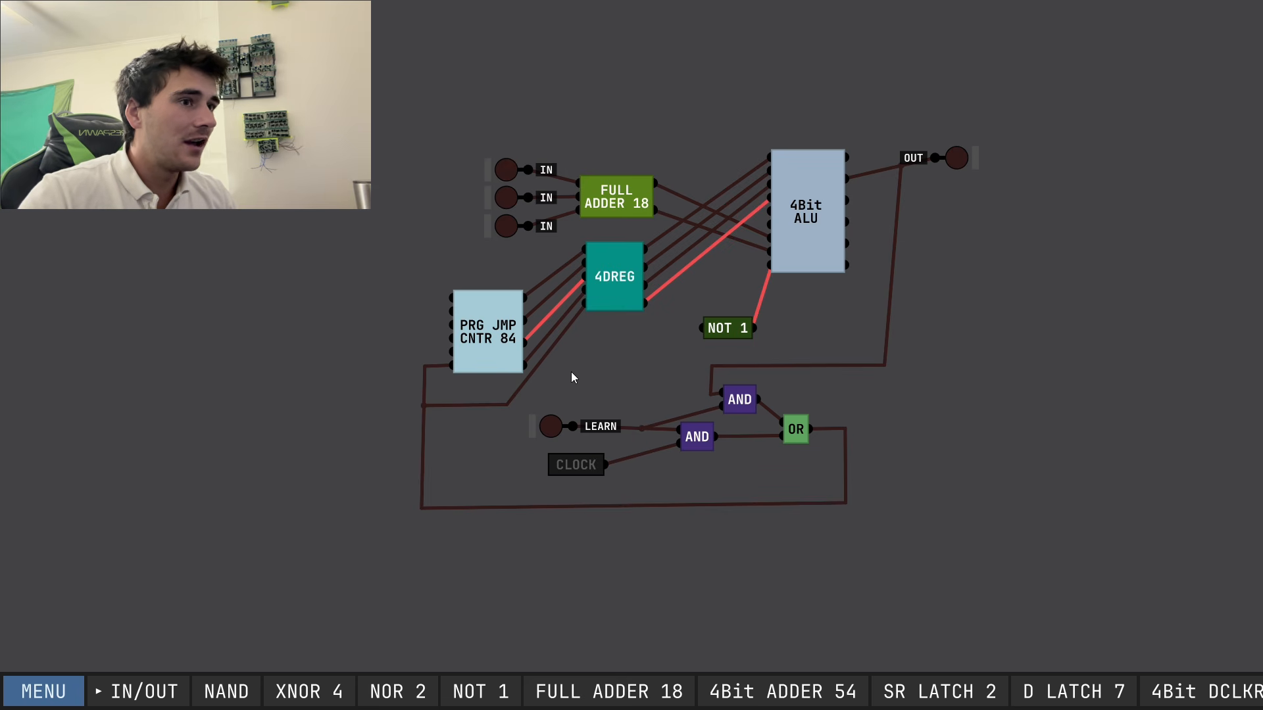
Run LEARN with all IN pins off until OUT is on, switch it off, and test by toggling the third IN pin
left_click(551, 426)
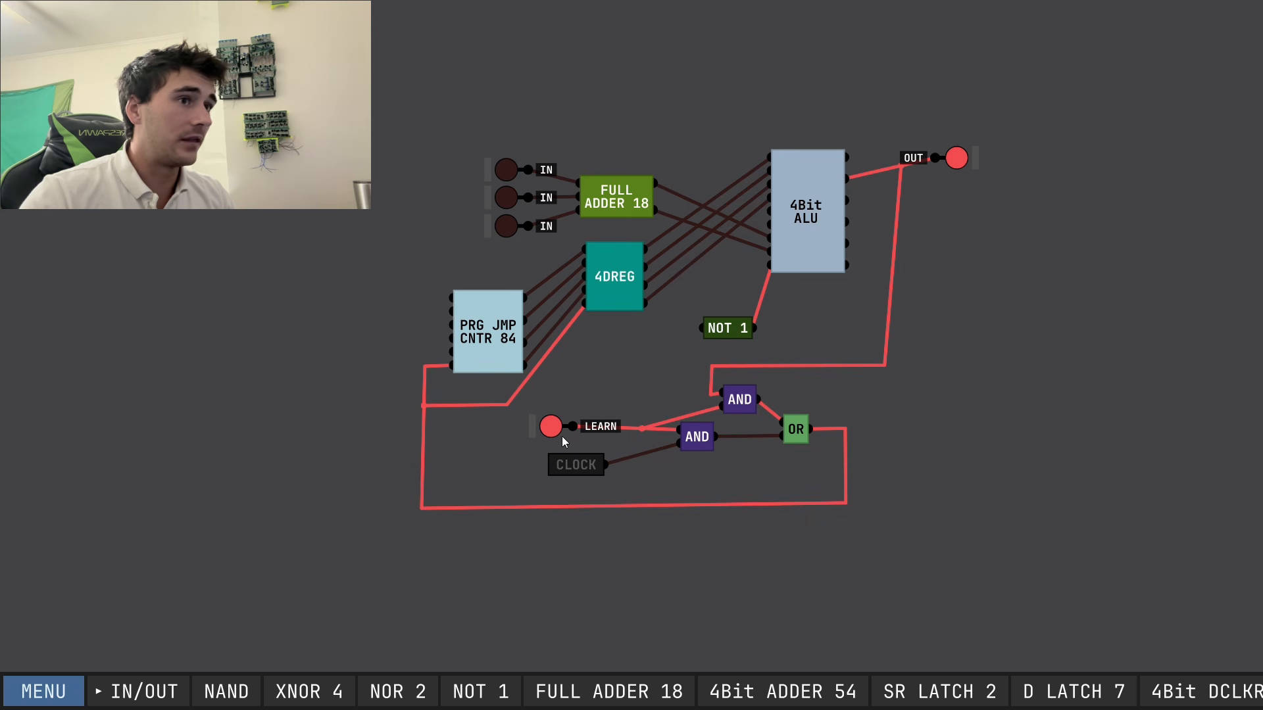
left_click(558, 433)
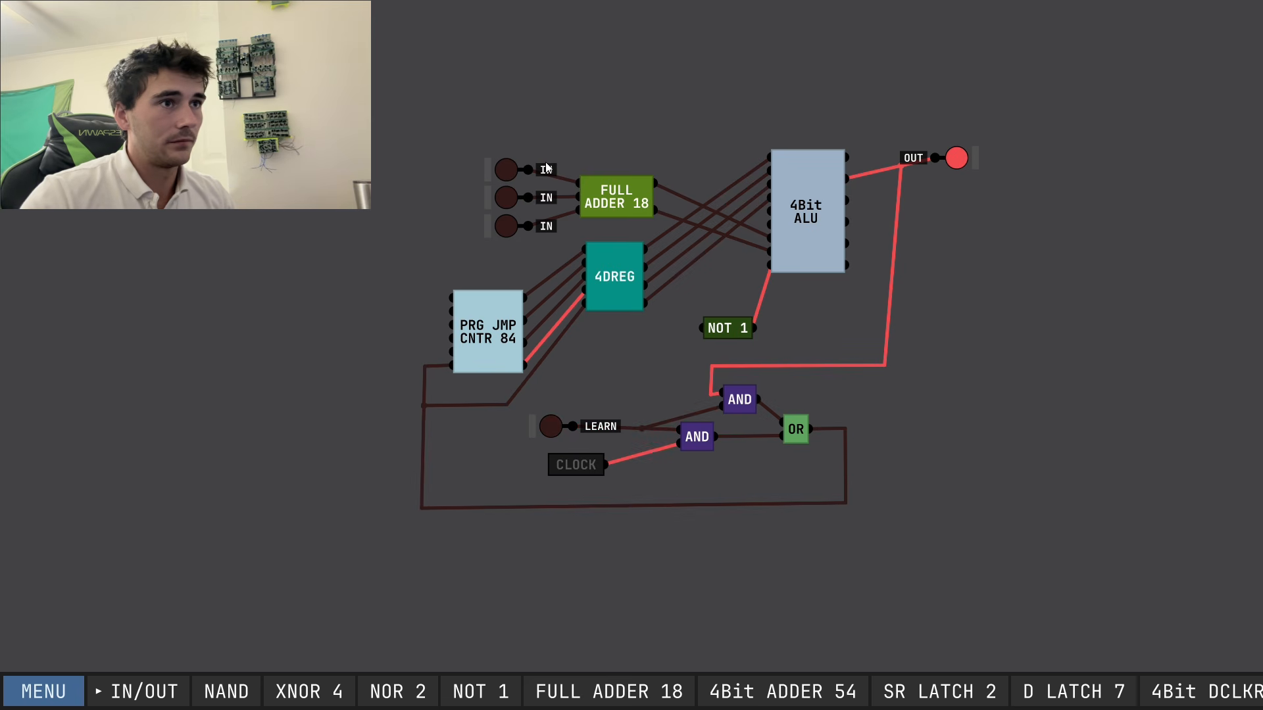
left_click(514, 226)
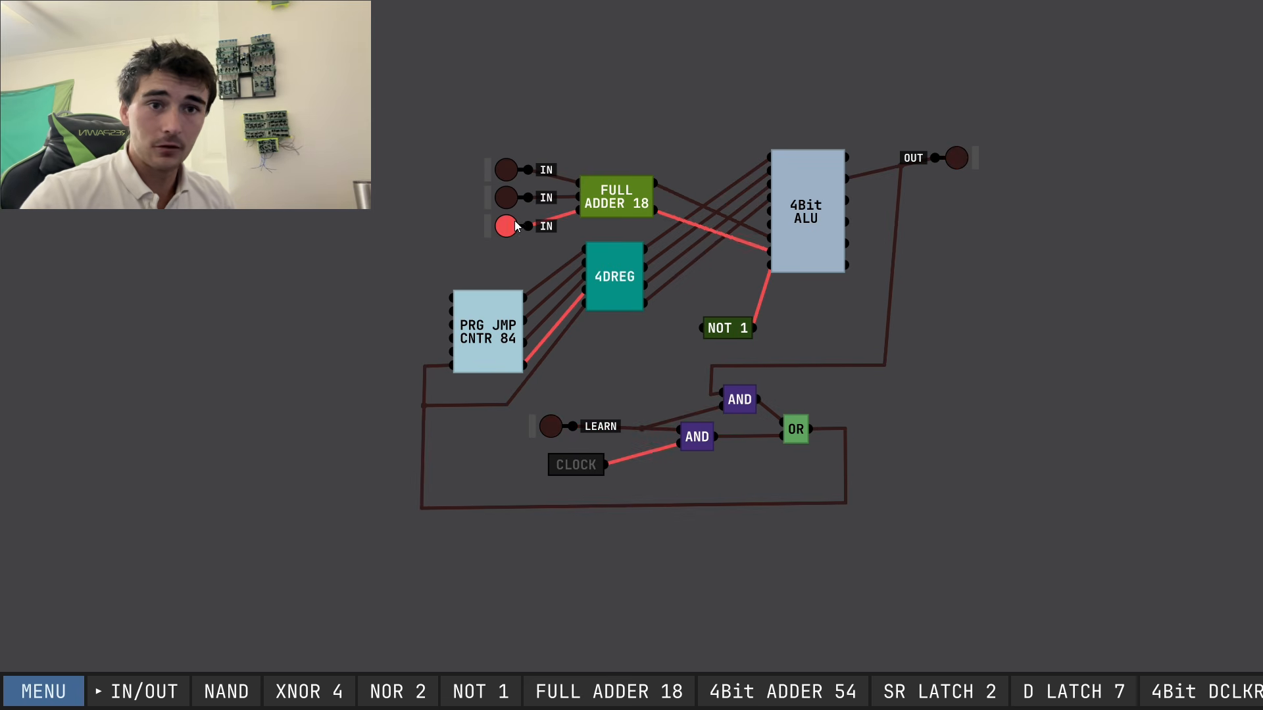
left_click(514, 226)
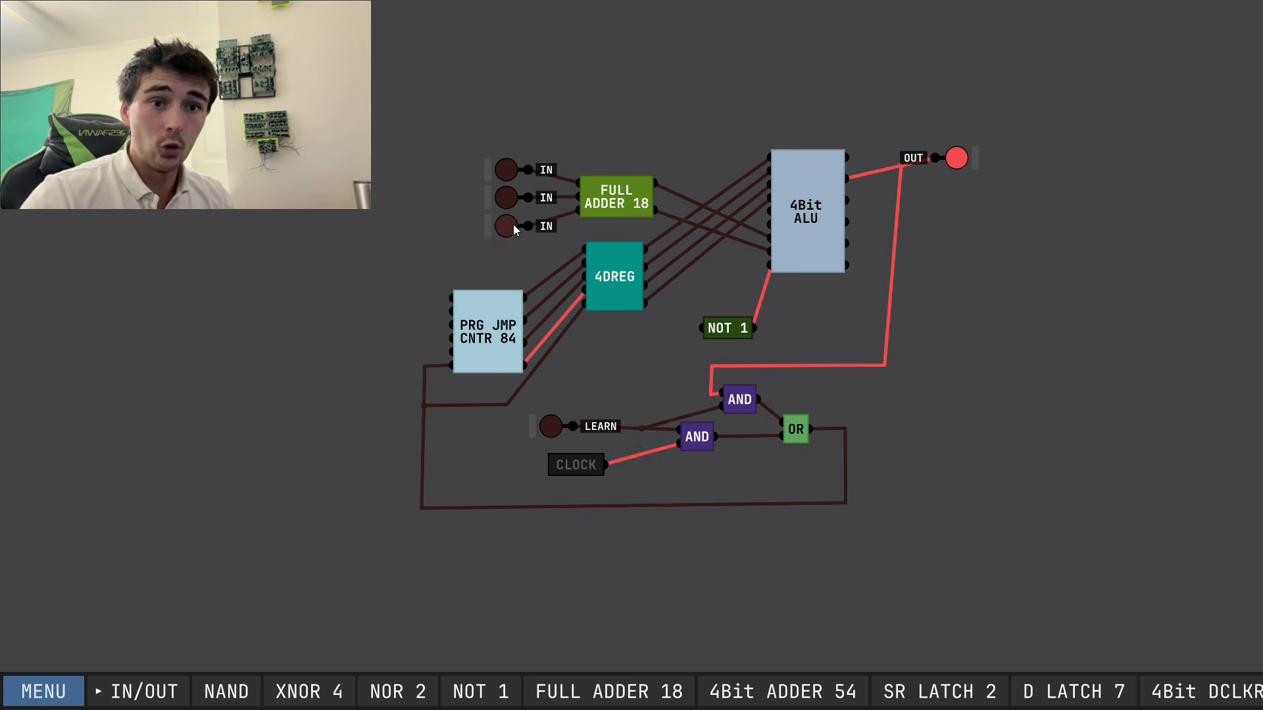
Open the Neural Network chip from the chip library
left_click(61, 688)
left_click(123, 596)
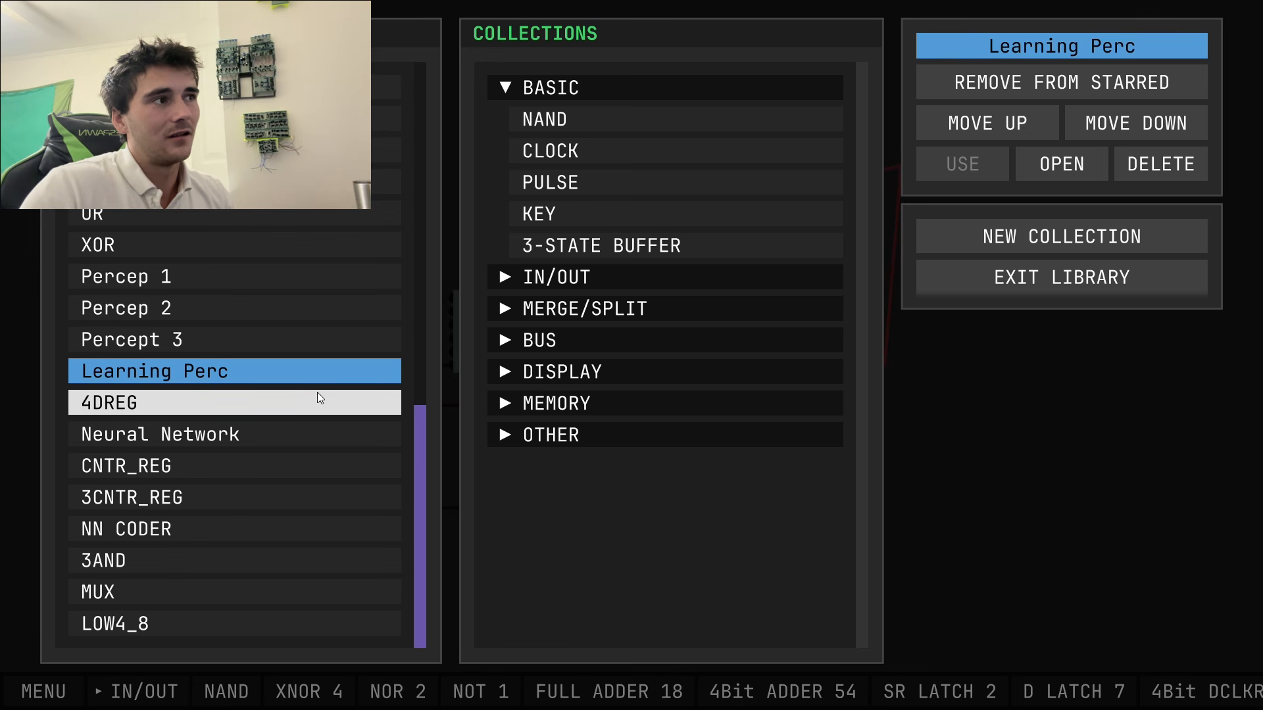
left_click(305, 433)
left_click(1053, 170)
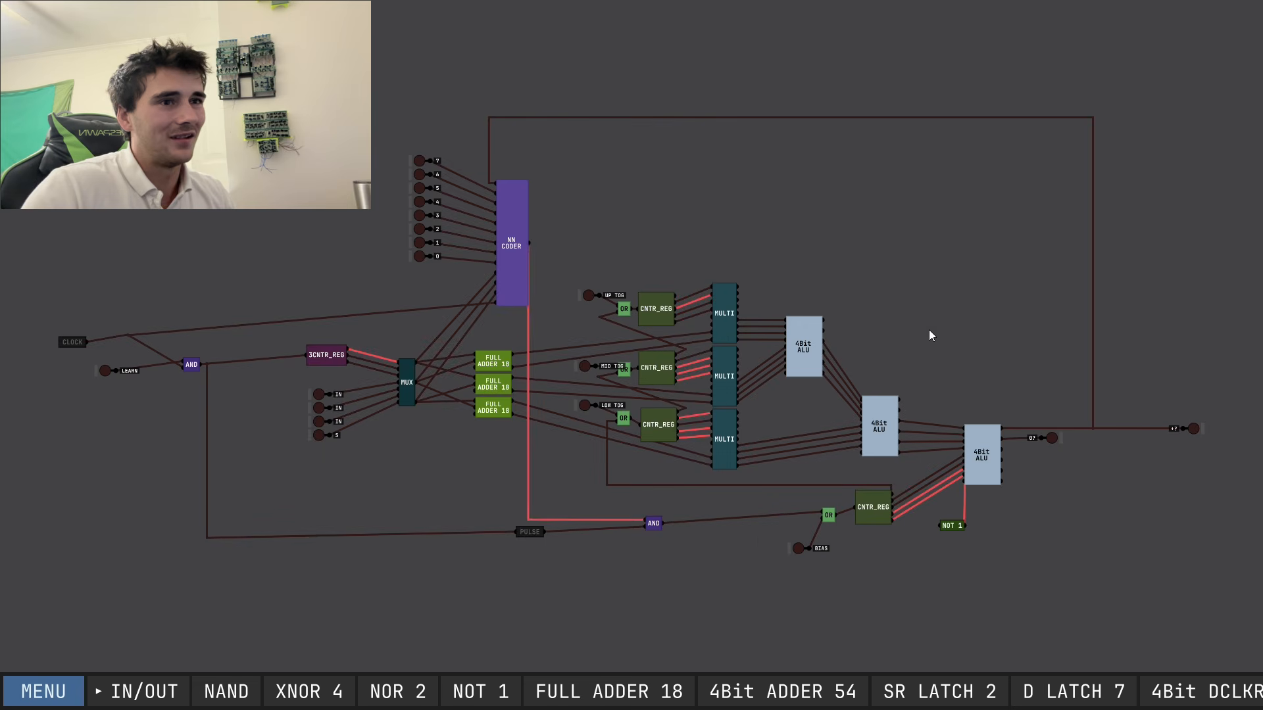
Test the neural network with single and paired IN pins feeding the MUX, and switch all three off
scroll(759, 536, "down", 3)
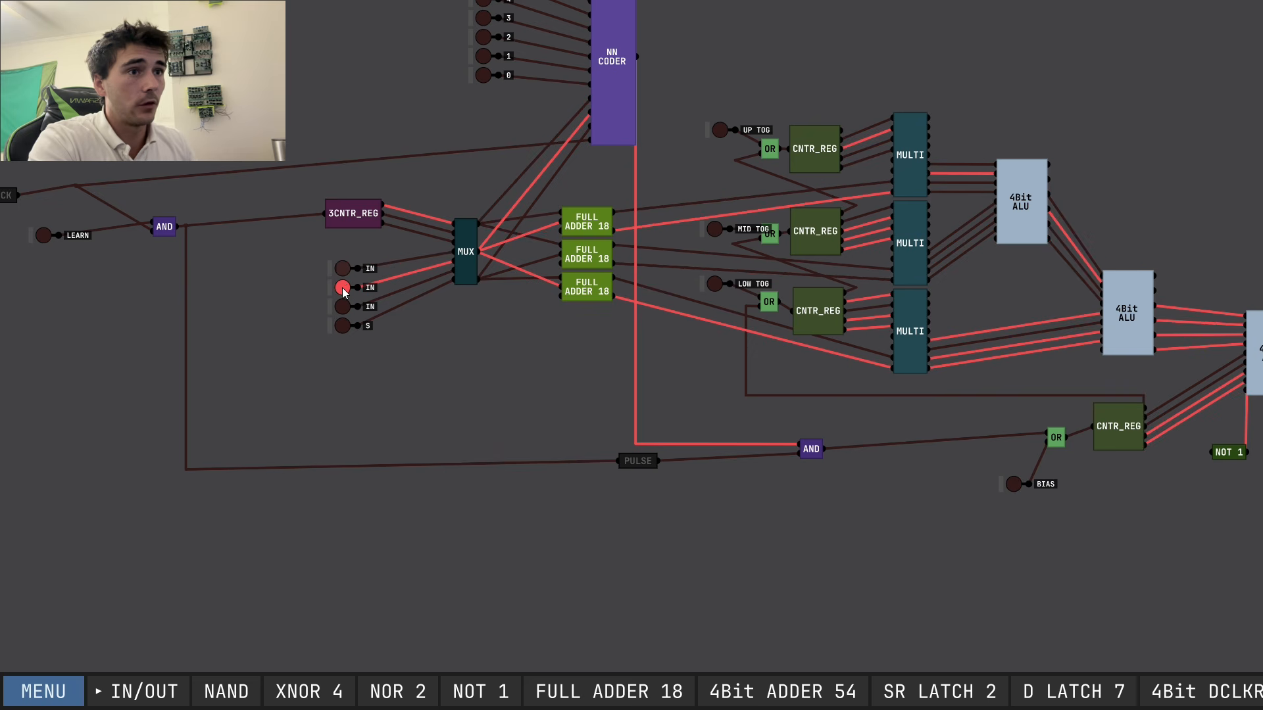
left_click(343, 302)
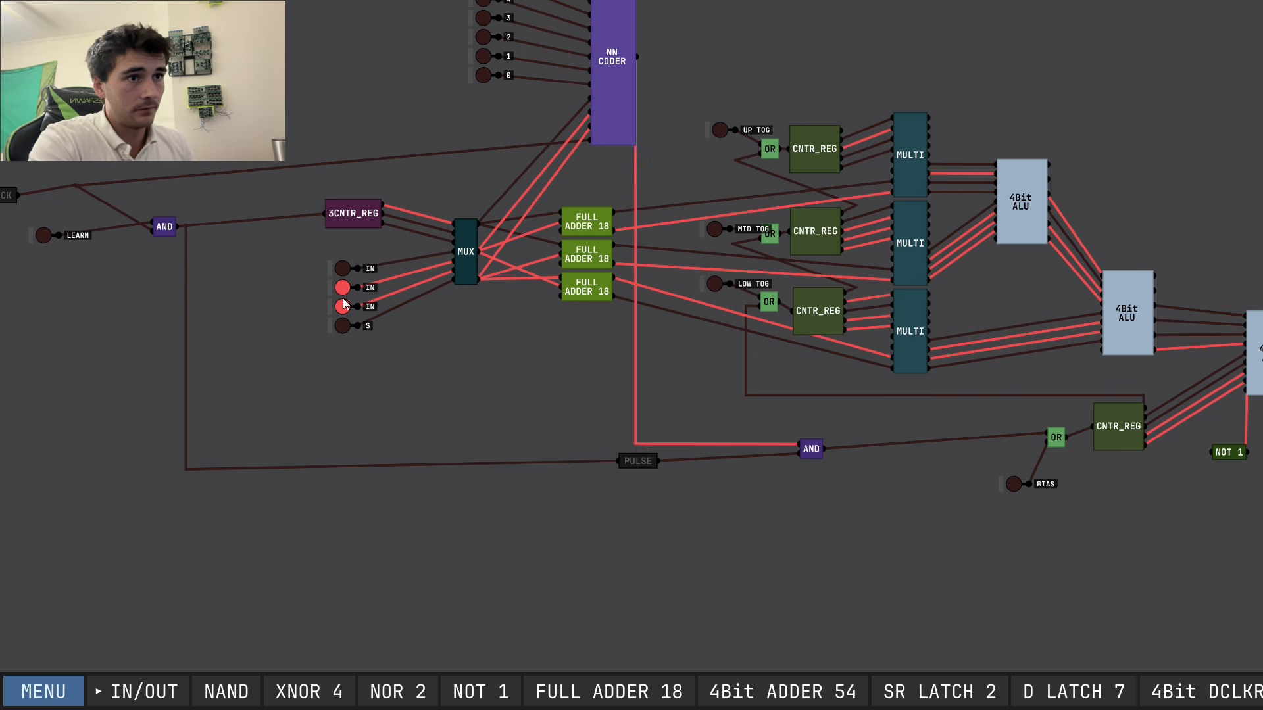
left_click(342, 288)
left_click(344, 305)
left_click(344, 270)
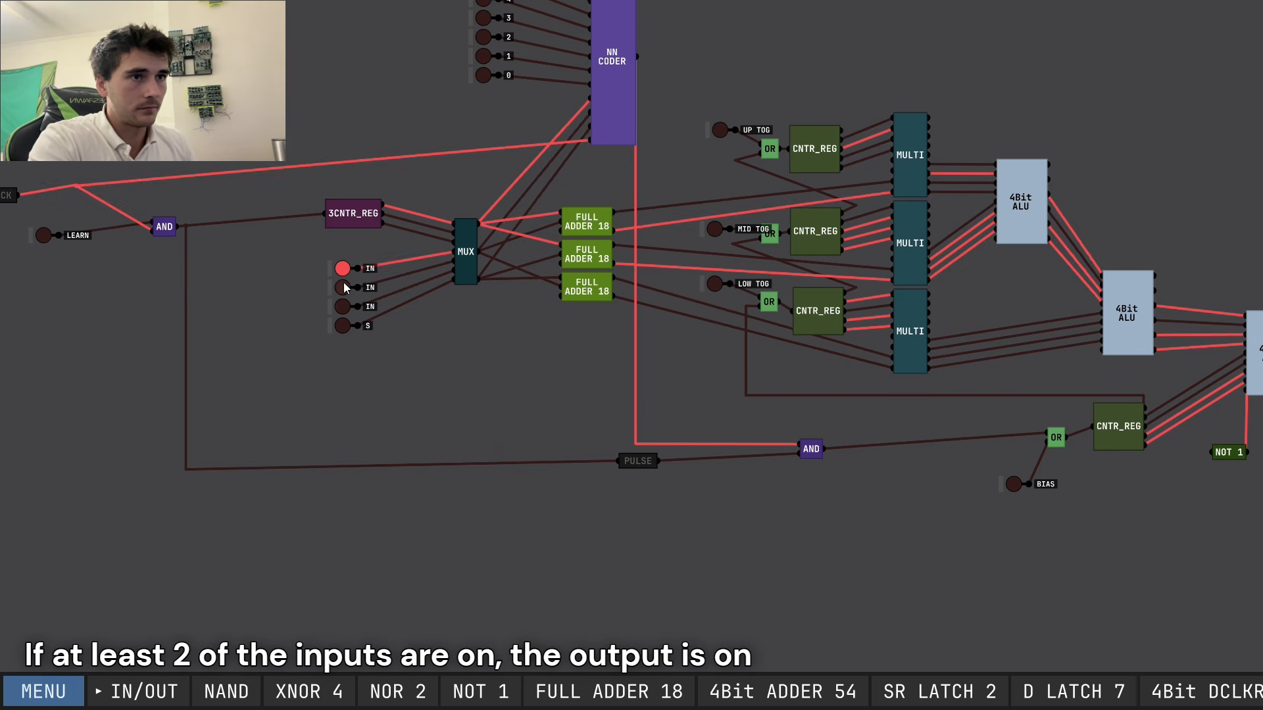
left_click(344, 285)
left_click(344, 304)
left_click(343, 286)
left_click(343, 270)
left_click(343, 306)
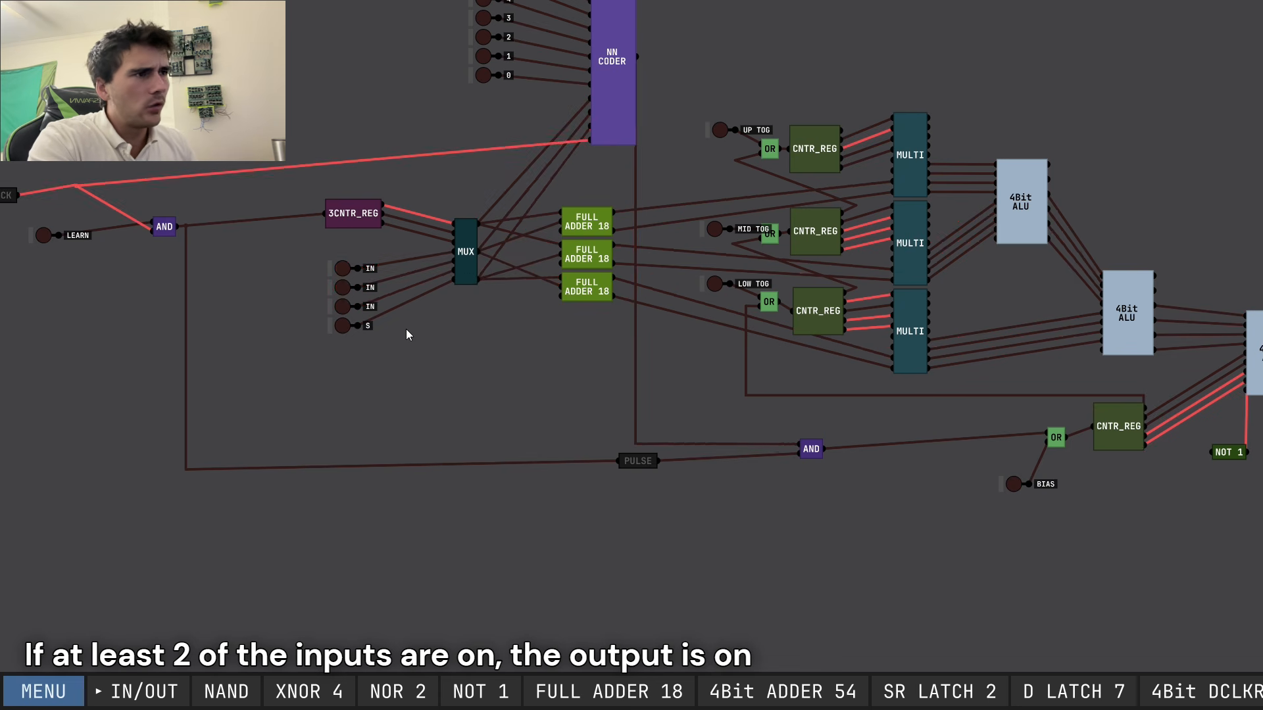
scroll(407, 335, "down", 2)
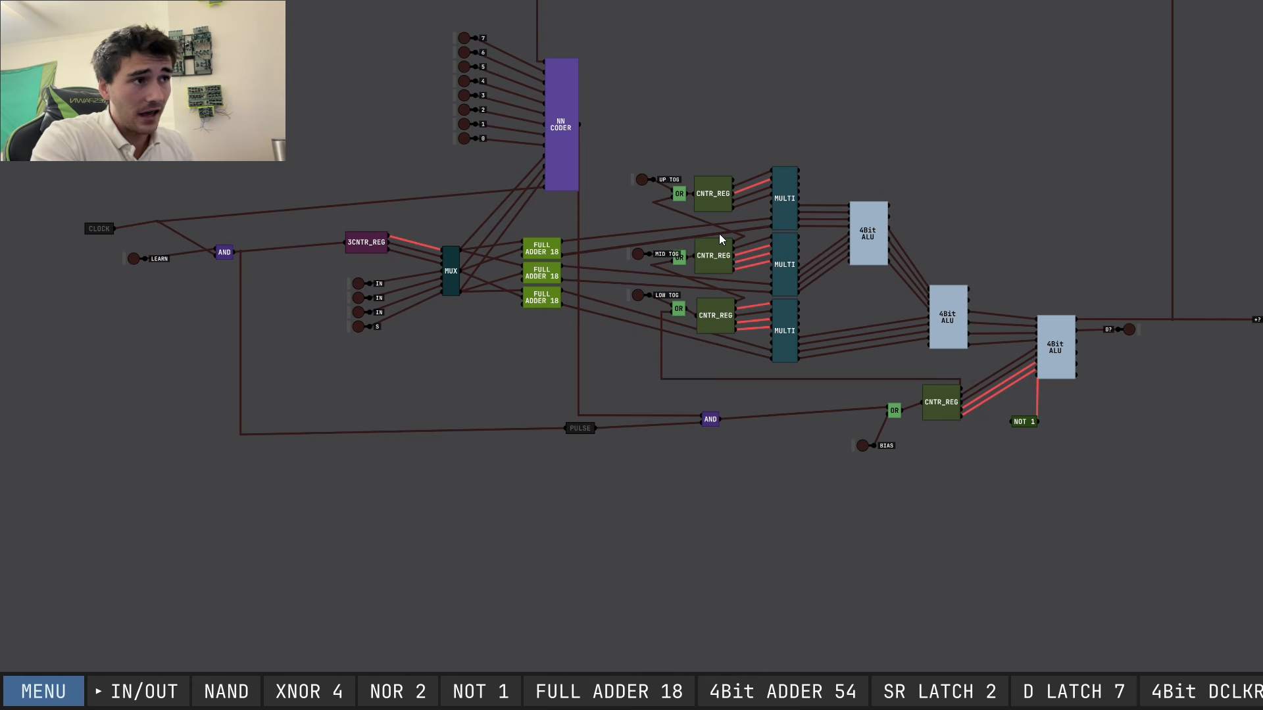
Examine the network's counter registers, MULTI chips, 4Bit ALUs and bias counter, ending at the IN pins and MUX
left_click_drag(687, 128, 816, 355)
left_click_drag(793, 90, 969, 345)
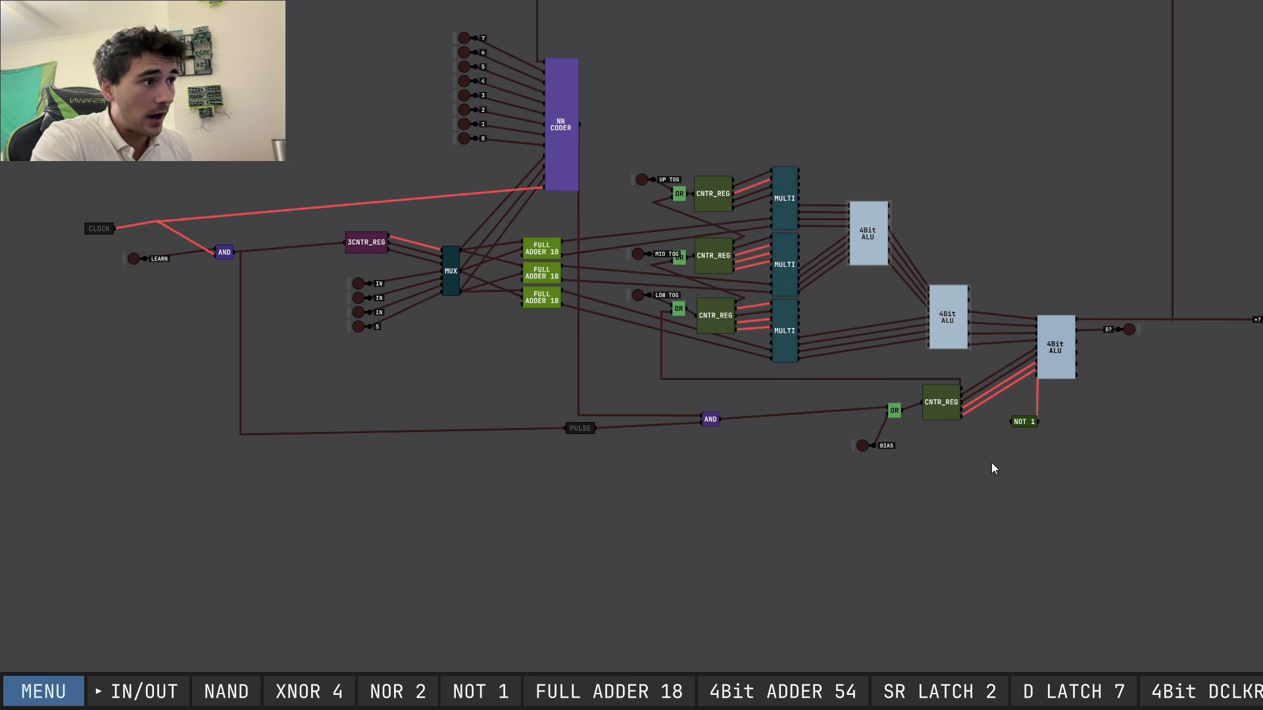
left_click_drag(1036, 527, 941, 298)
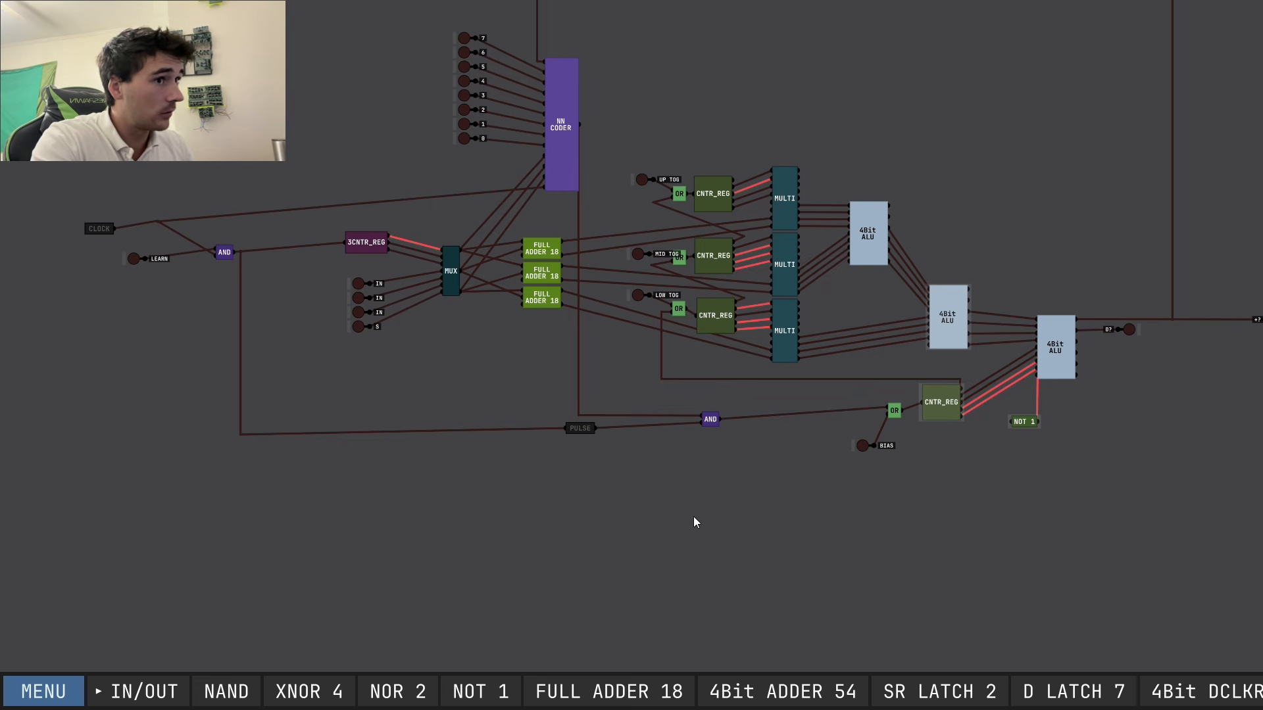
left_click(437, 372)
scroll(513, 339, "up", 1)
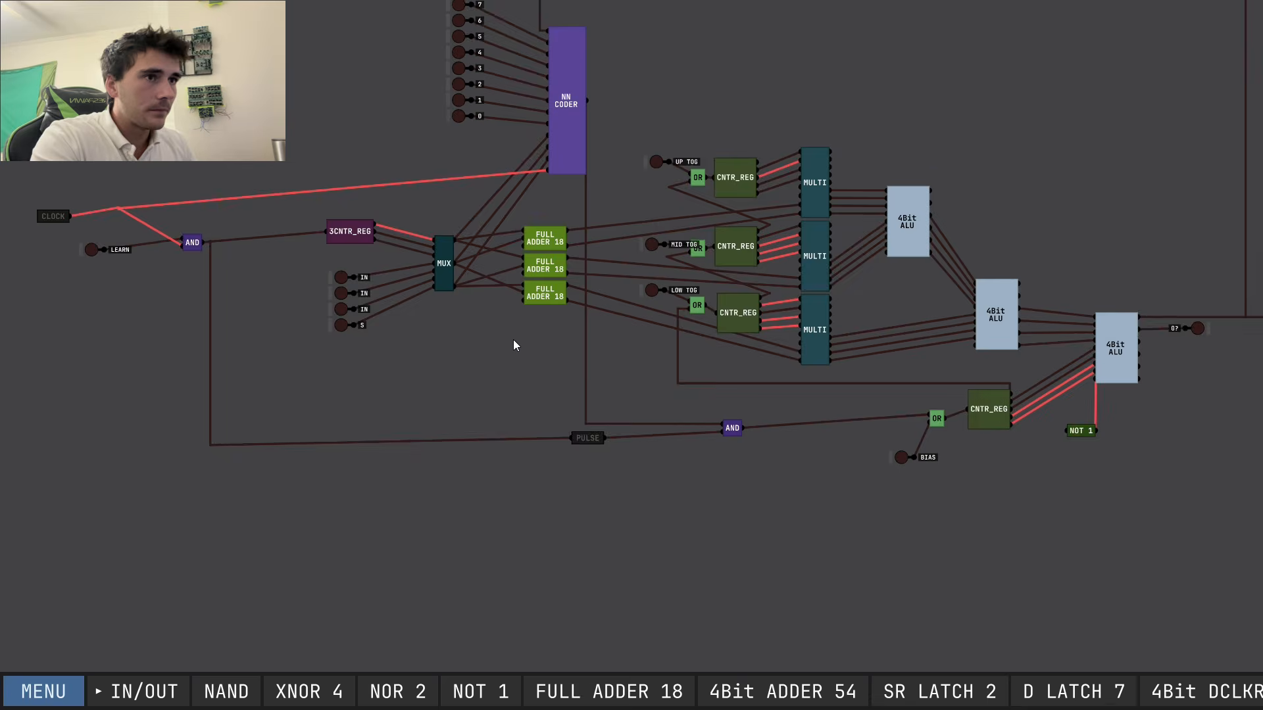
scroll(513, 339, "up", 1)
left_click_drag(406, 198, 582, 334)
scroll(455, 311, "up", 1)
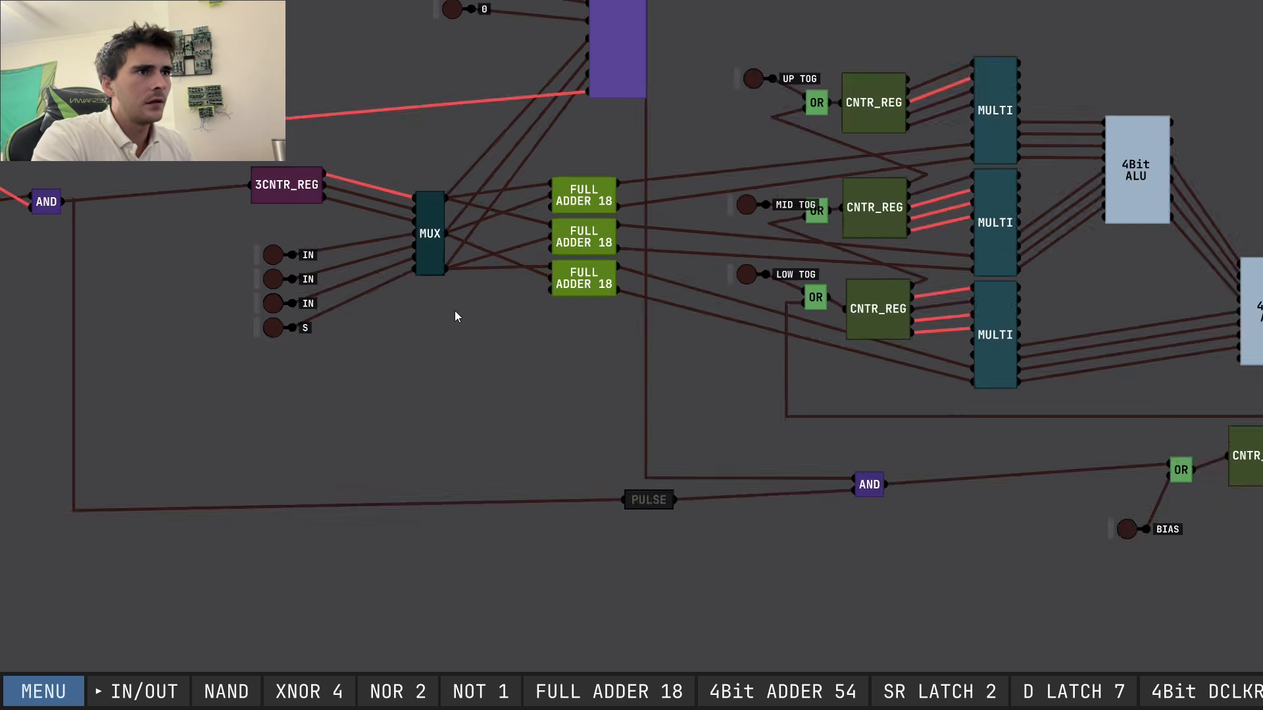
scroll(455, 311, "up", 3)
left_click_drag(467, 302, 538, 385)
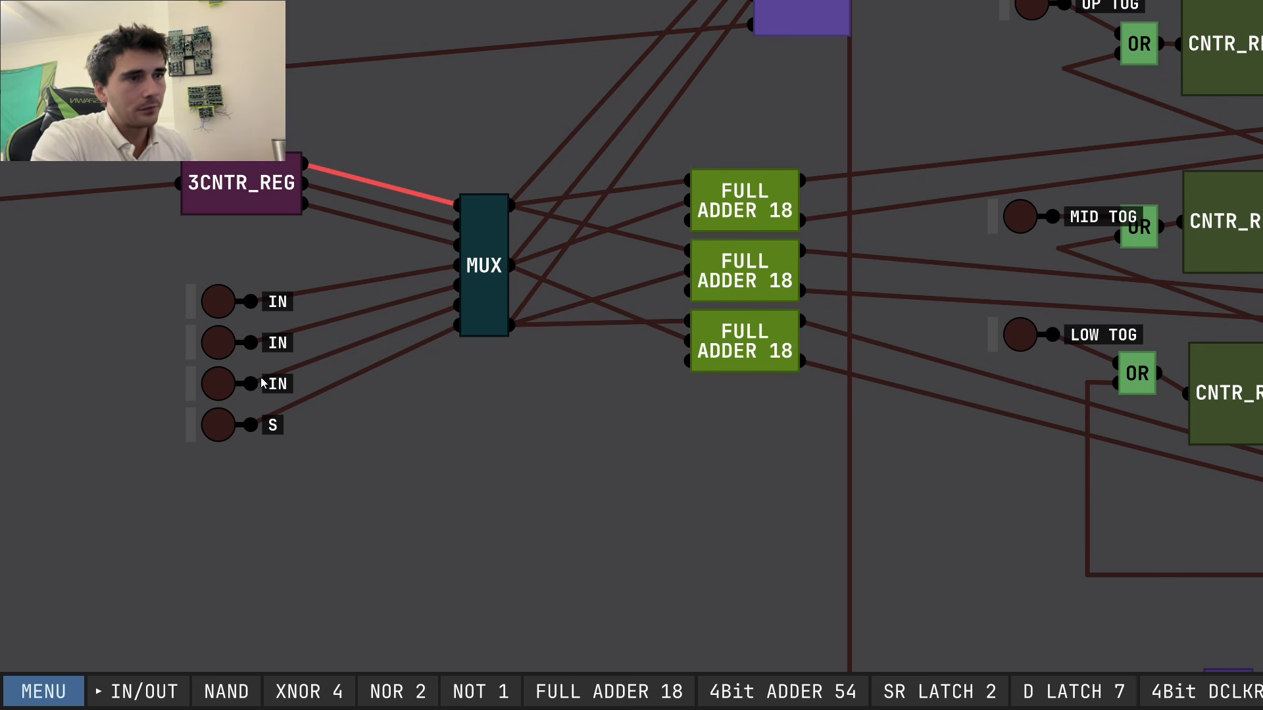
Test the MUX and full adders with the first IN pin alone, the second and third together, and all three on
left_click(217, 303)
left_click(217, 302)
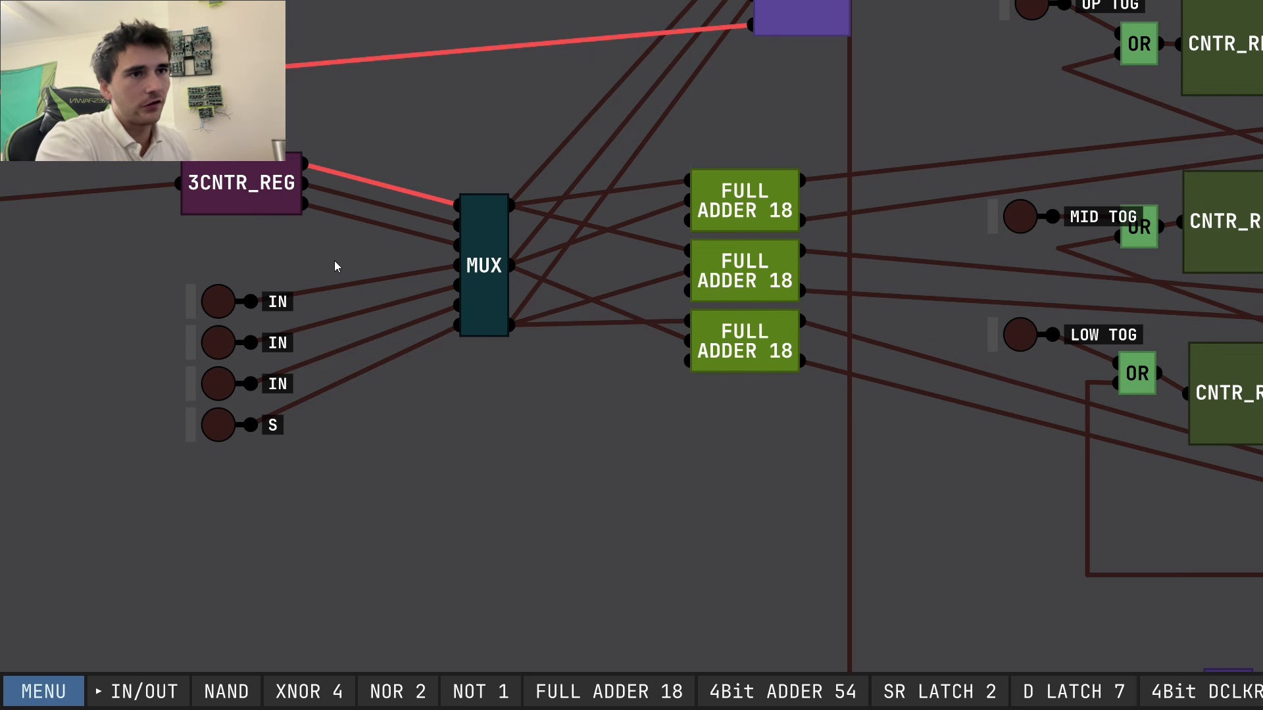
left_click(221, 300)
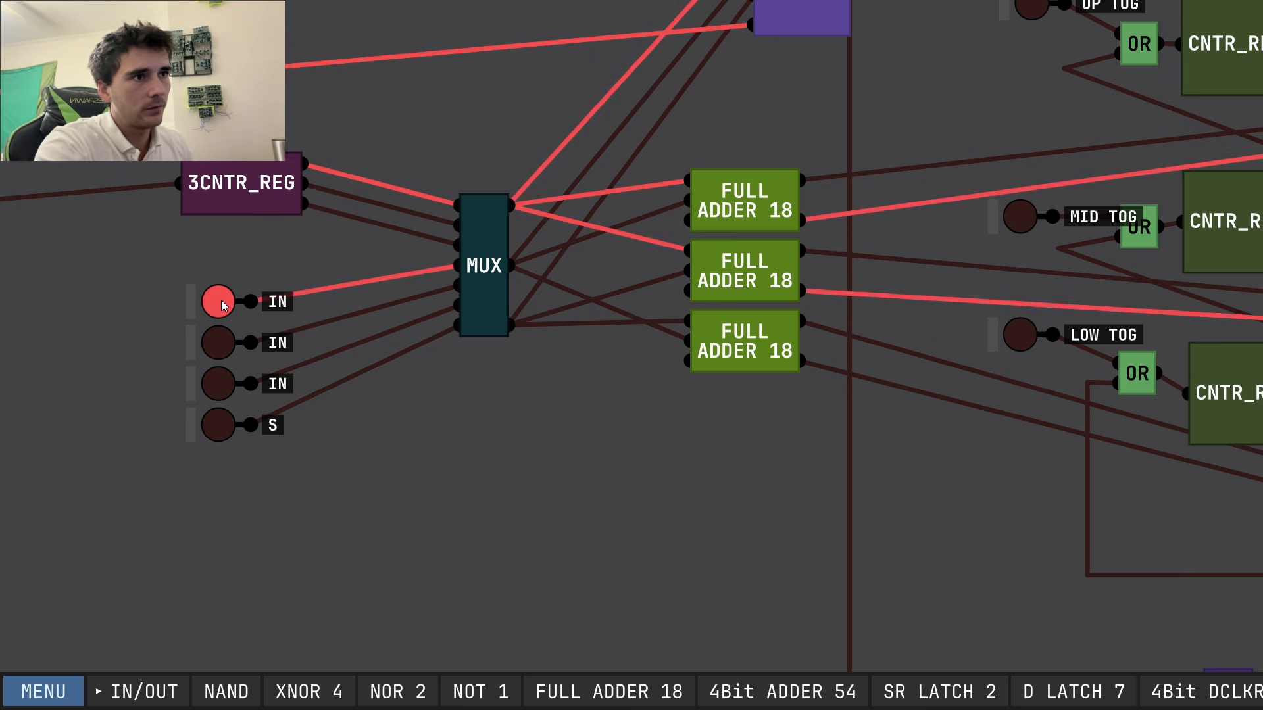
left_click(221, 300)
left_click(227, 342)
left_click(229, 379)
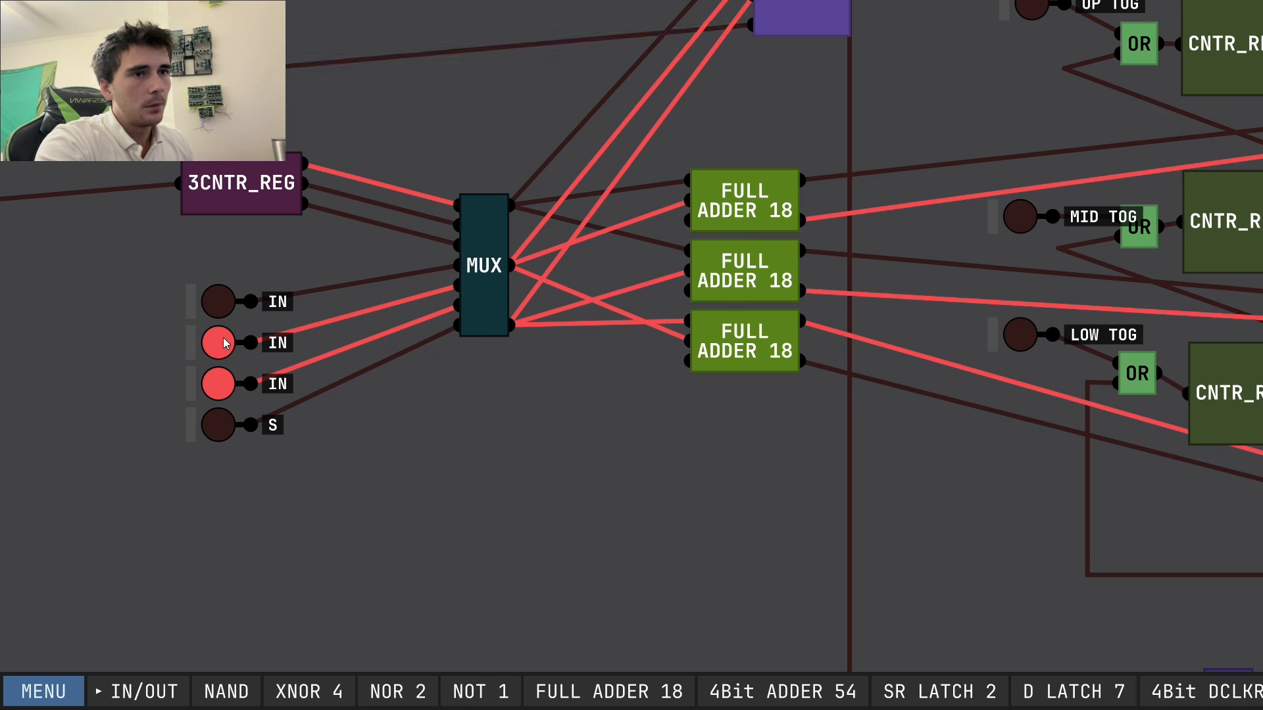
left_click(219, 302)
left_click(222, 335)
left_click(222, 334)
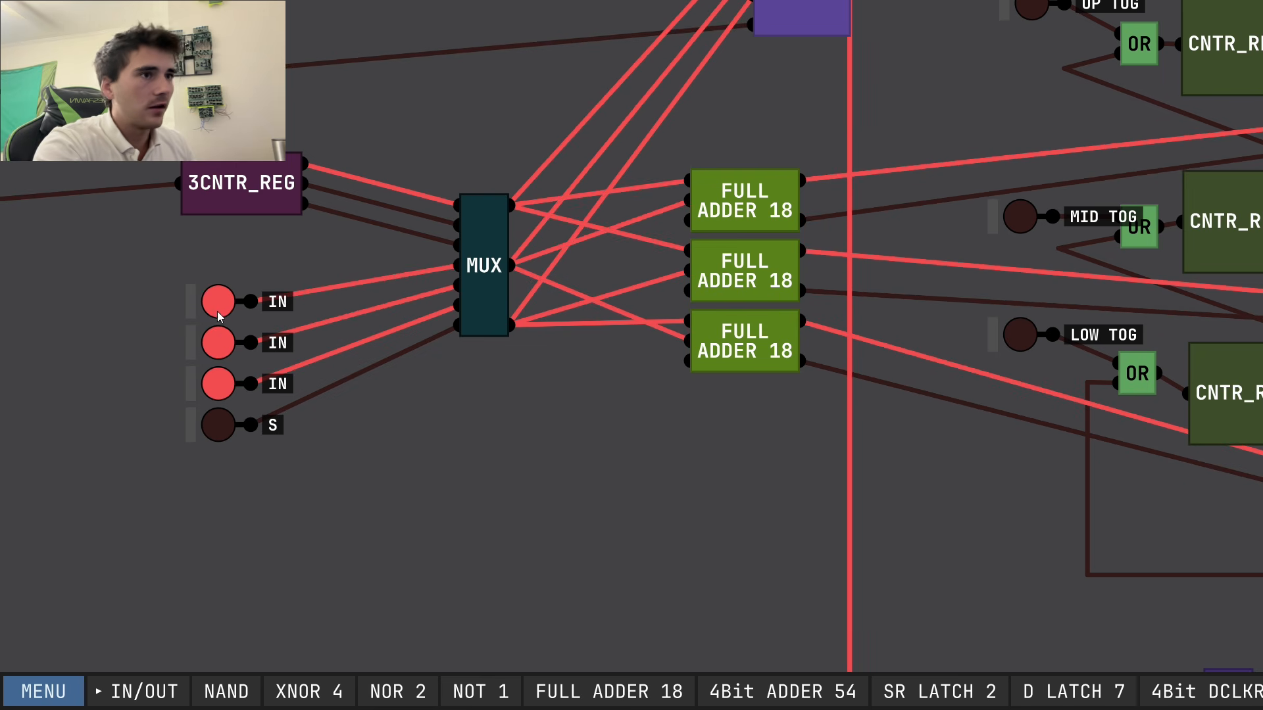
Switch all three IN pins off and turn only the first one on to check its path through the full adders
left_click(218, 312)
left_click(220, 346)
left_click(220, 378)
left_click(218, 304)
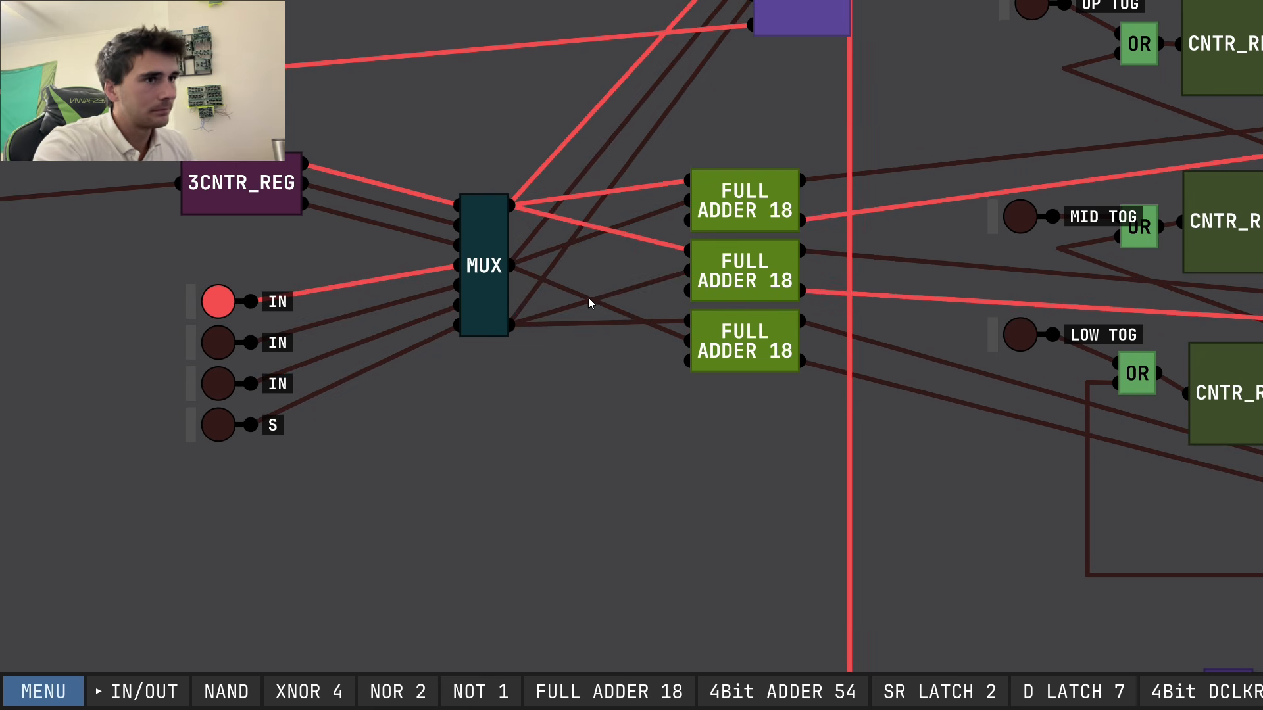
left_click_drag(579, 318, 490, 314)
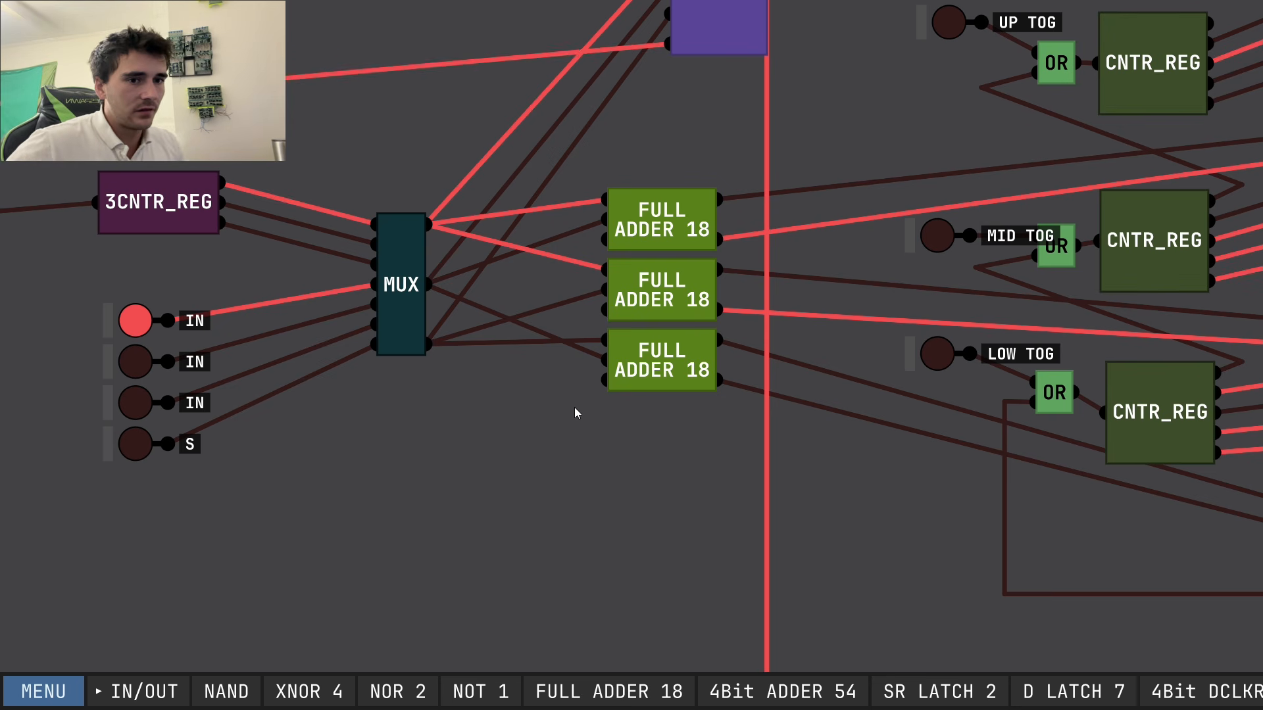
Open the Percep 2 chip from the library to review its fixed-weight perceptron circuit
left_click(44, 691)
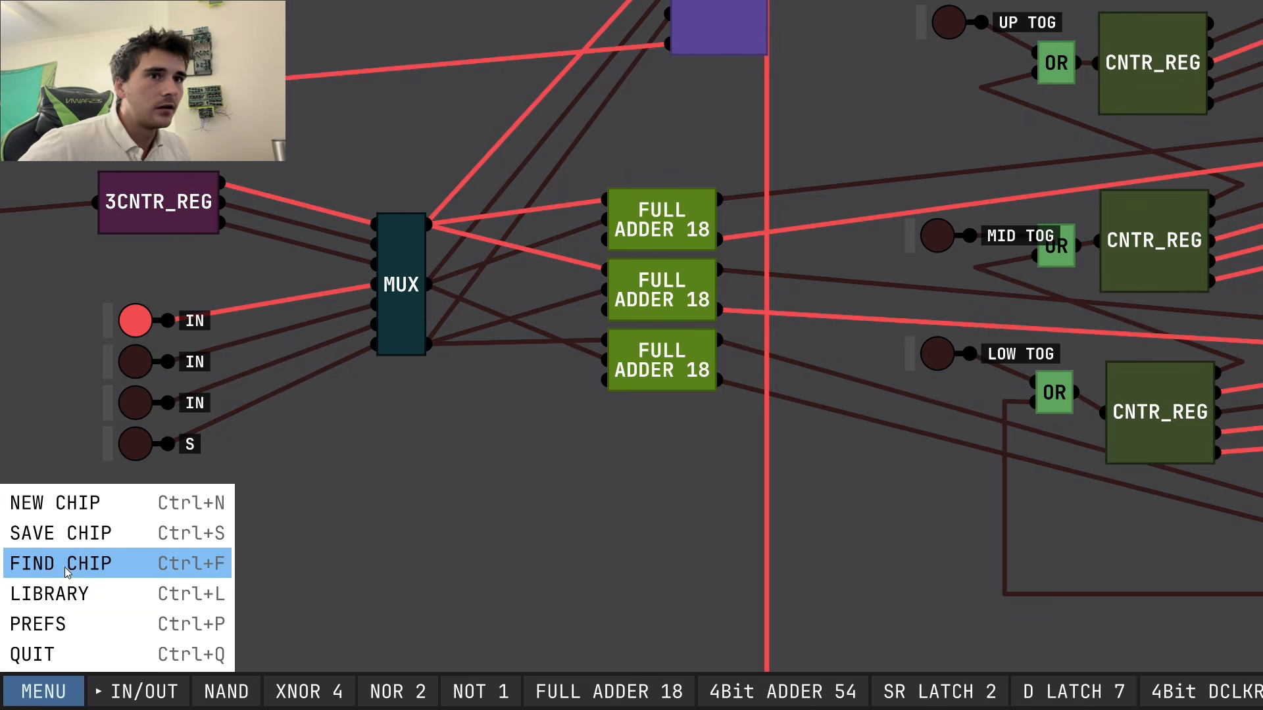
left_click(65, 590)
left_click(217, 308)
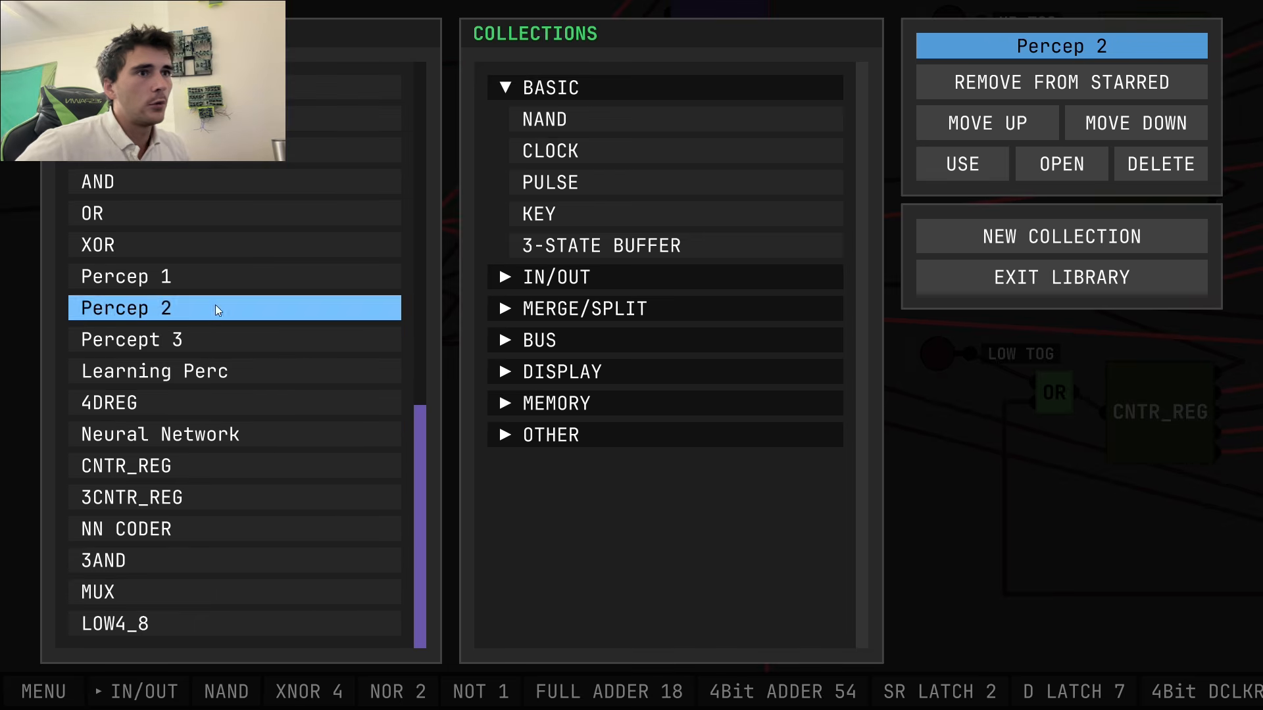
left_click(1100, 165)
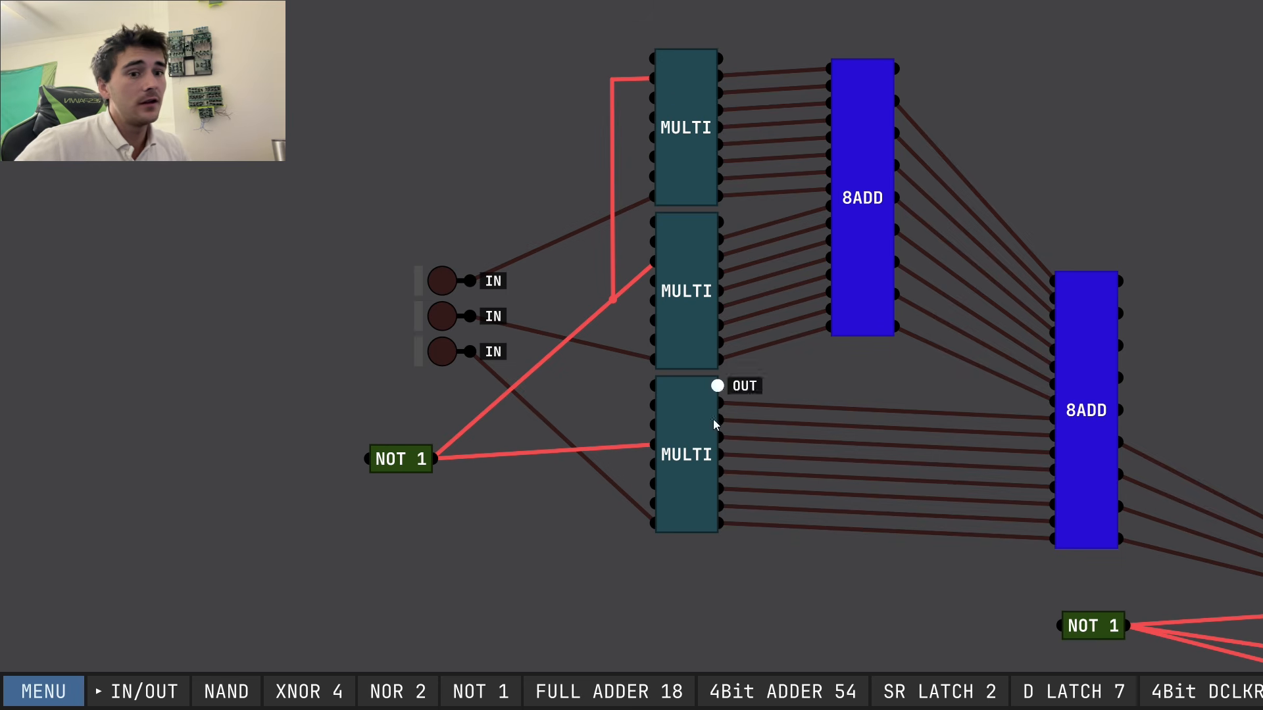
Return to the Neural Network chip through the chip library
left_click(43, 691)
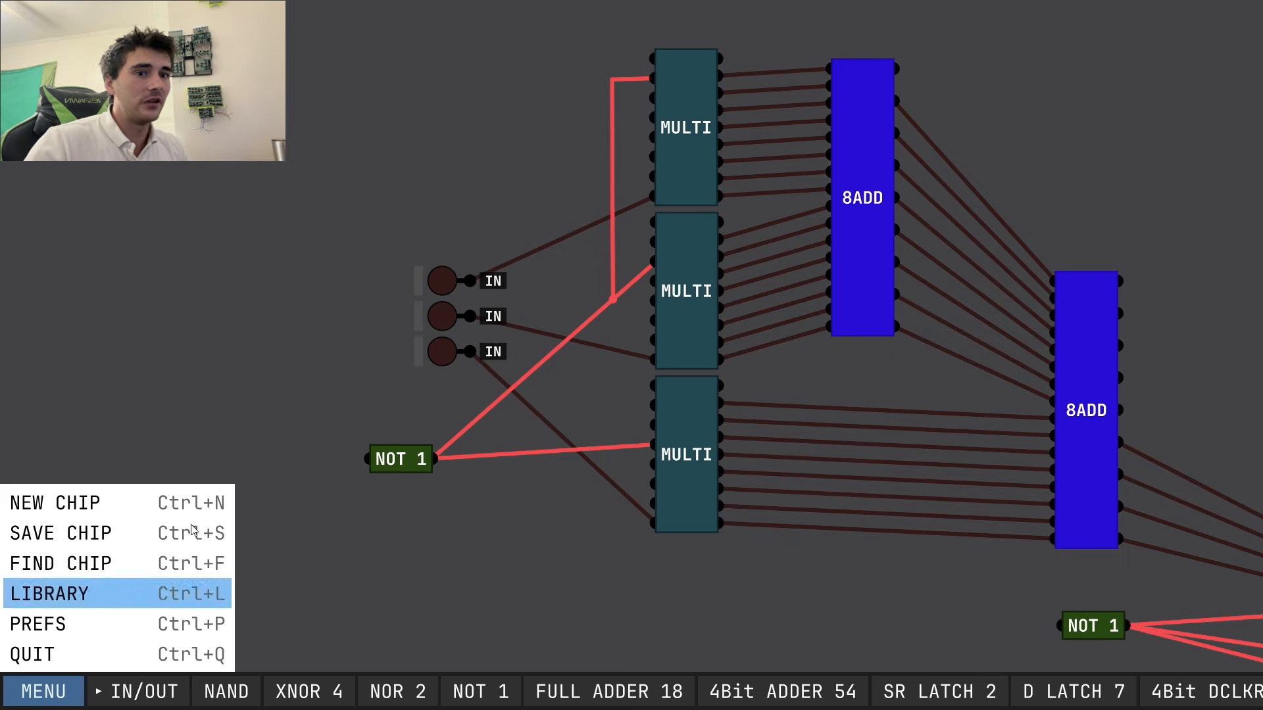
left_click(82, 590)
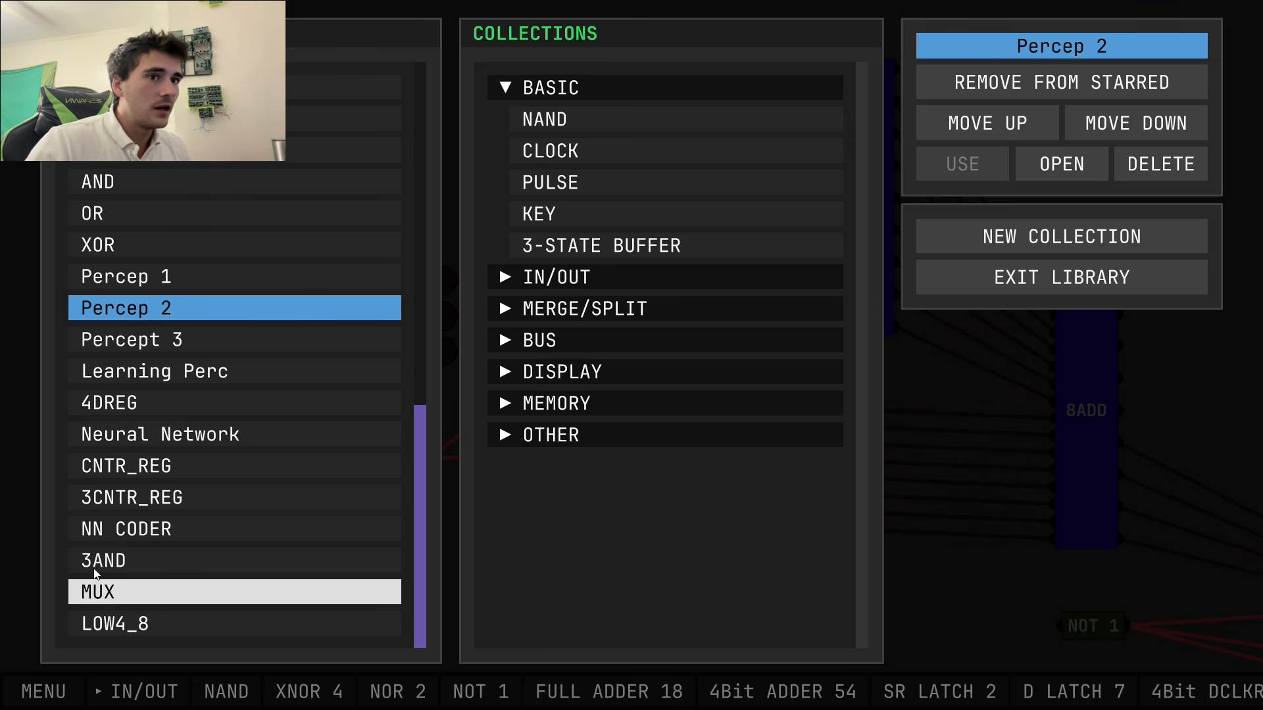
left_click(226, 434)
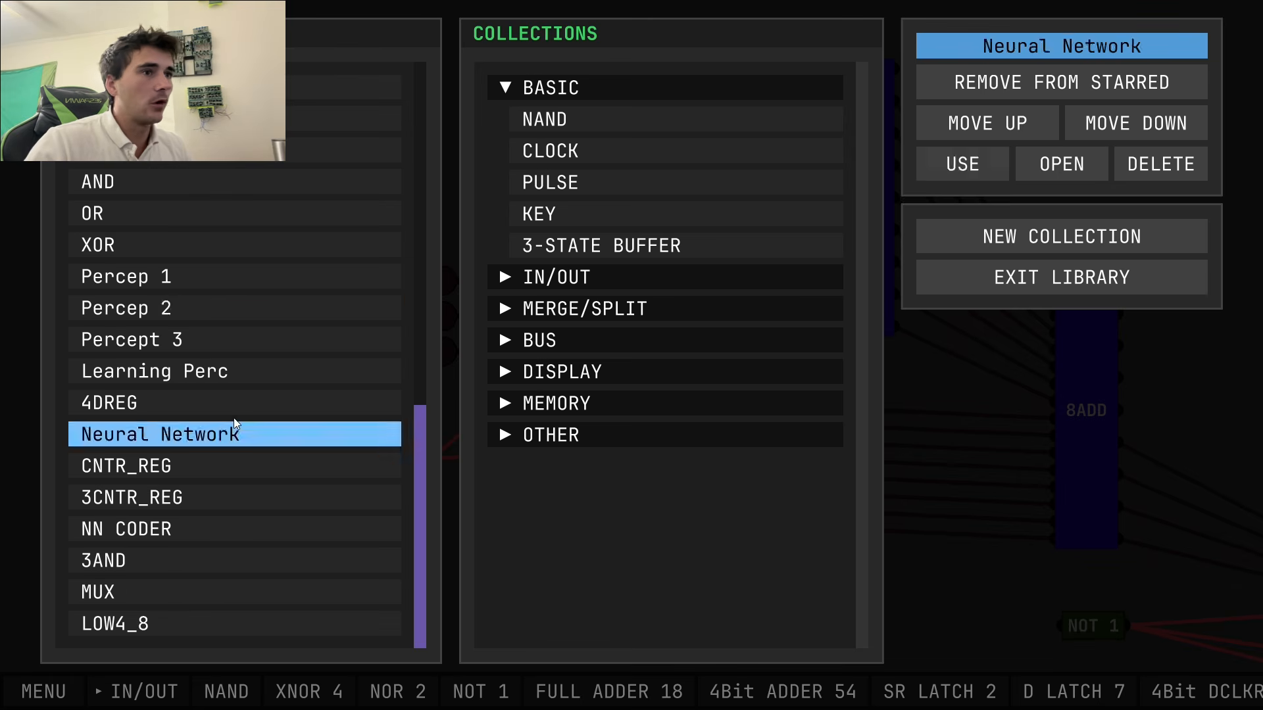
left_click(1054, 164)
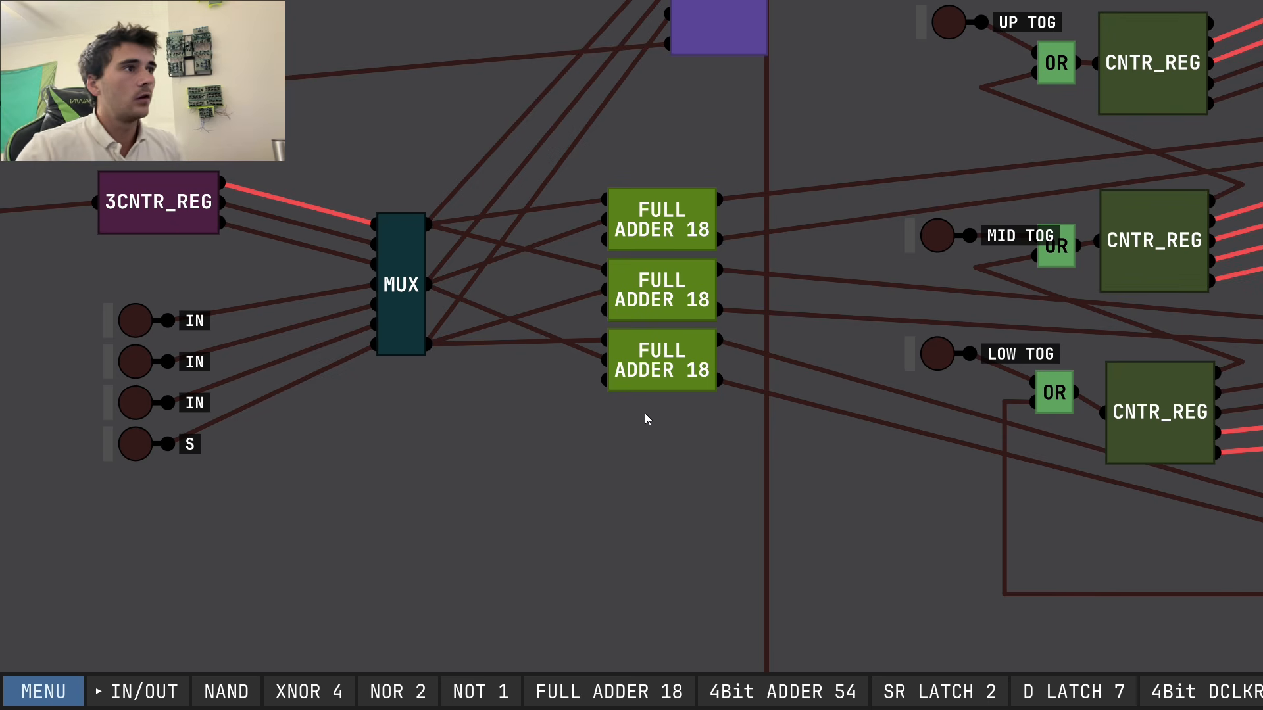
Examine the whole network, toggling NN CODER pin 7 on and off and marking out the IN pins
scroll(644, 413, "down", 6)
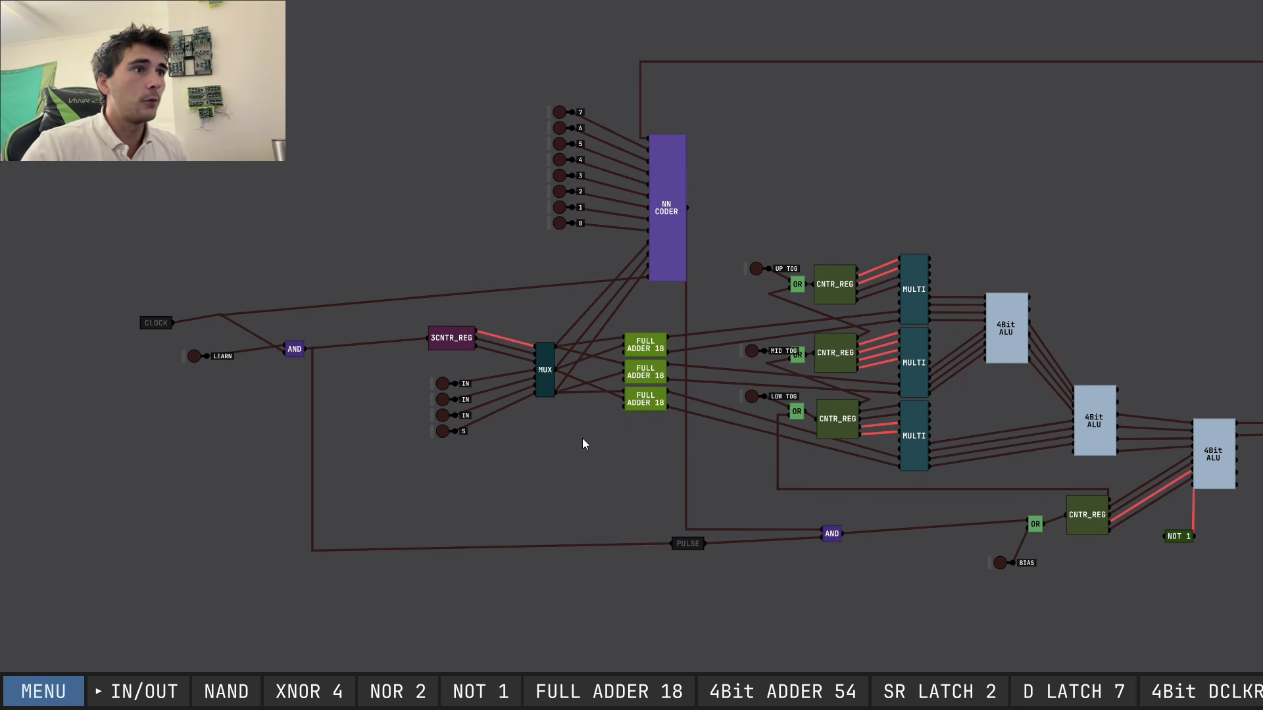
left_click(559, 111)
left_click(559, 114)
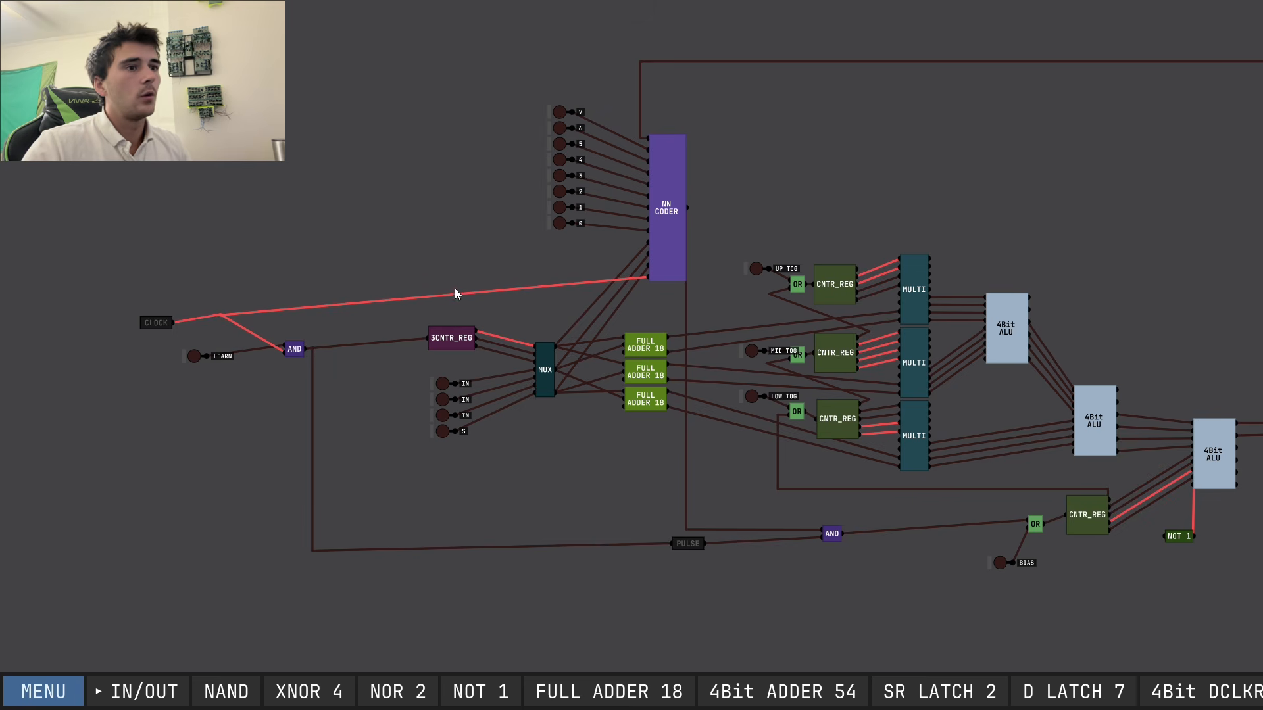
scroll(434, 427, "up", 2)
left_click_drag(416, 360, 464, 424)
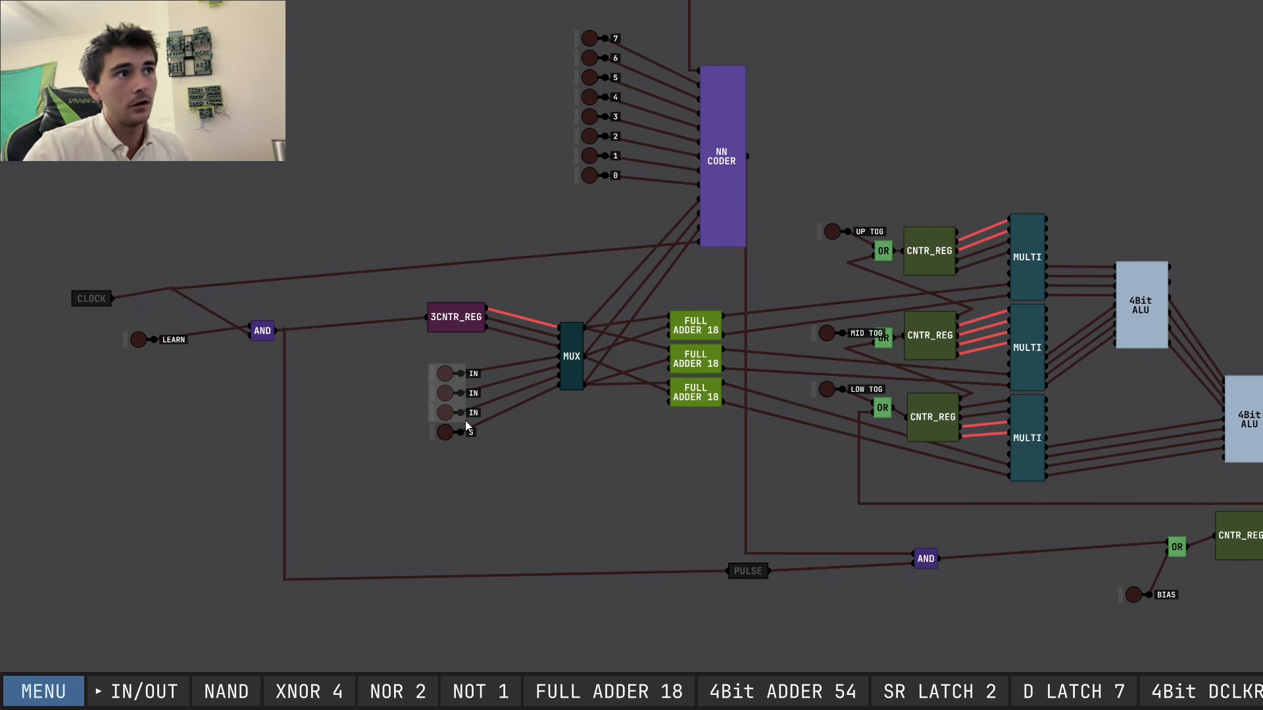
left_click(485, 197)
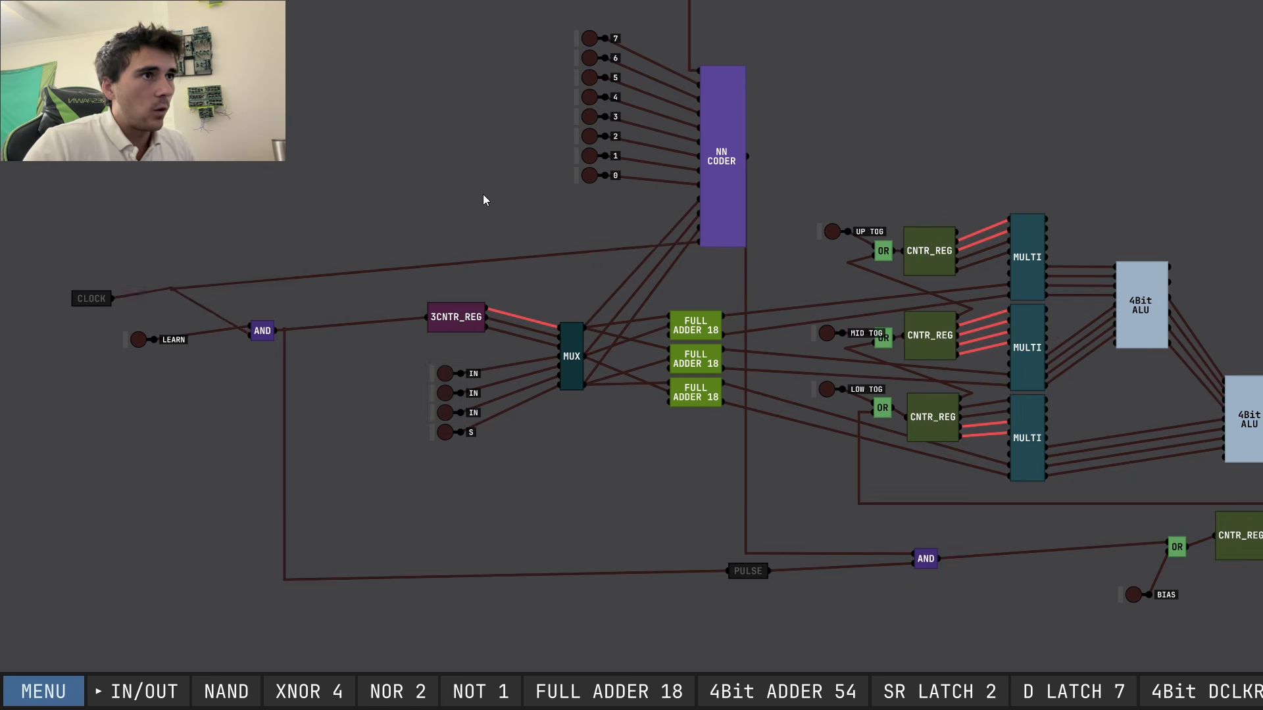
scroll(518, 232, "down", 2)
Turn on NN CODER pin 7 and all three IN pins
left_click(571, 86)
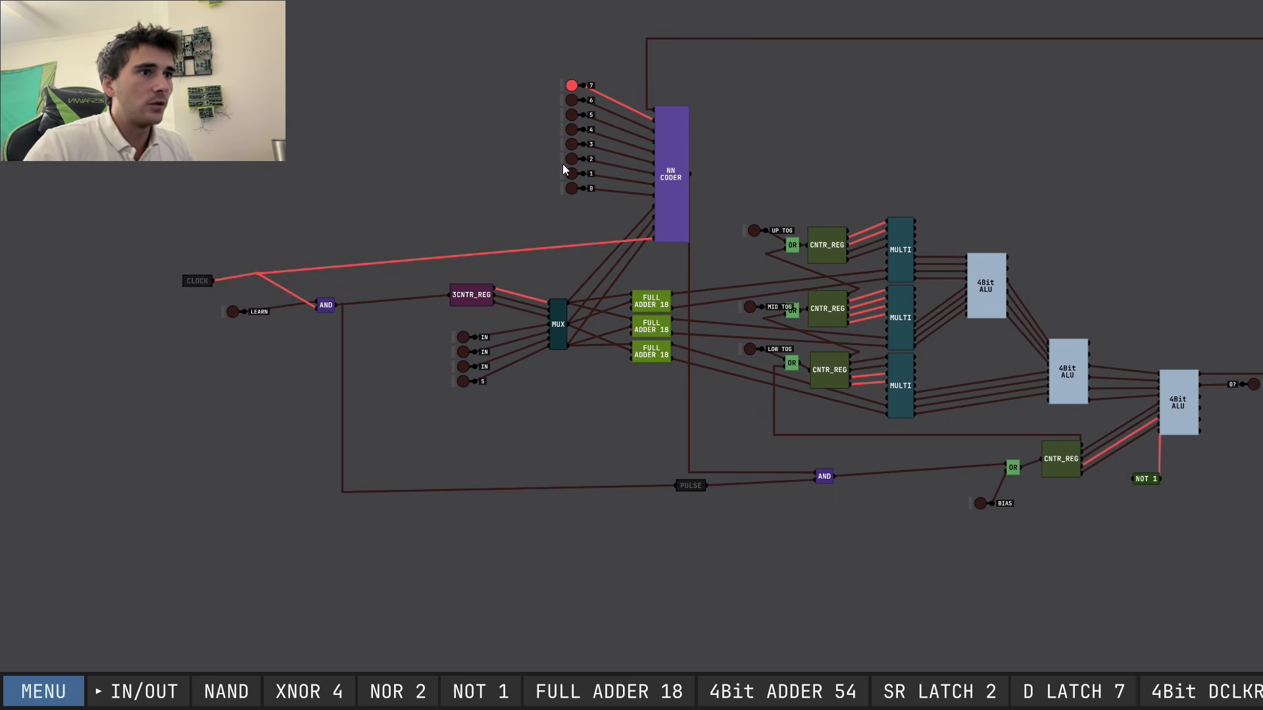
left_click(464, 351)
left_click(464, 337)
left_click(463, 366)
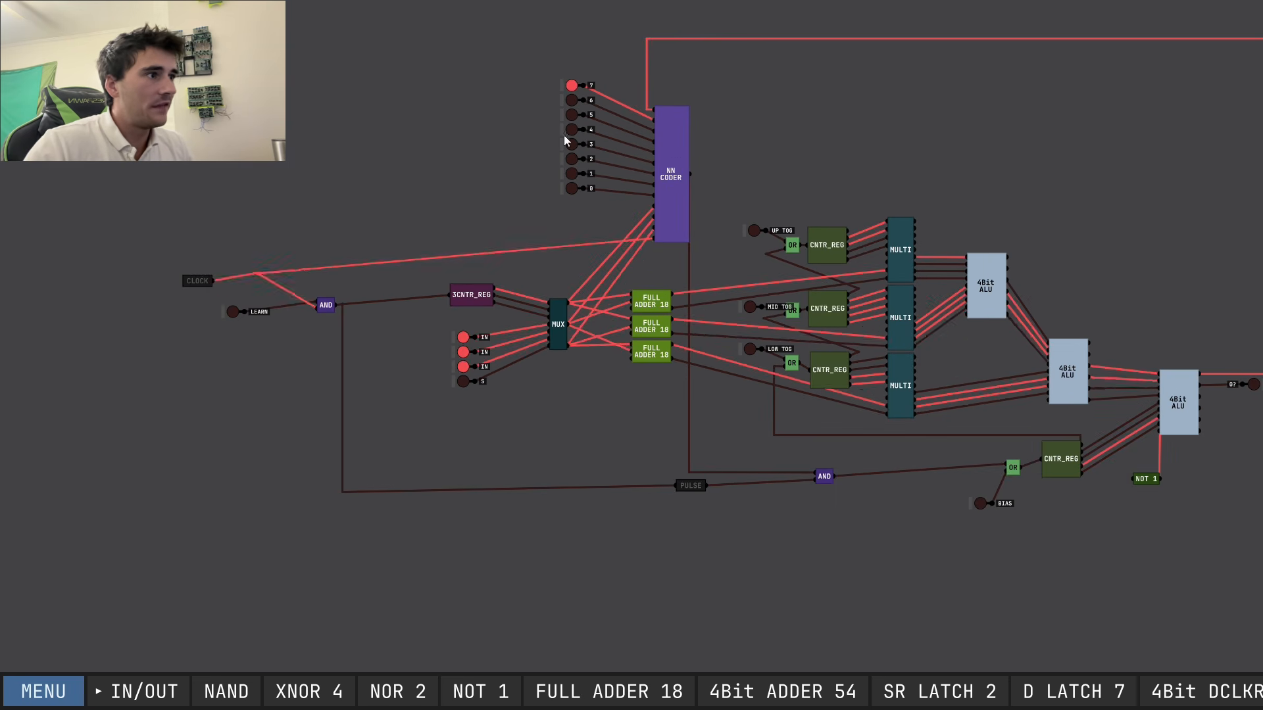
Examine the output wire running back from the last 4Bit ALU to the NN CODER and its numbered pins
scroll(734, 329, "down", 1)
scroll(734, 328, "down", 2)
left_click_drag(886, 301, 1056, 436)
left_click_drag(298, 153, 600, 259)
scroll(595, 253, "up", 4)
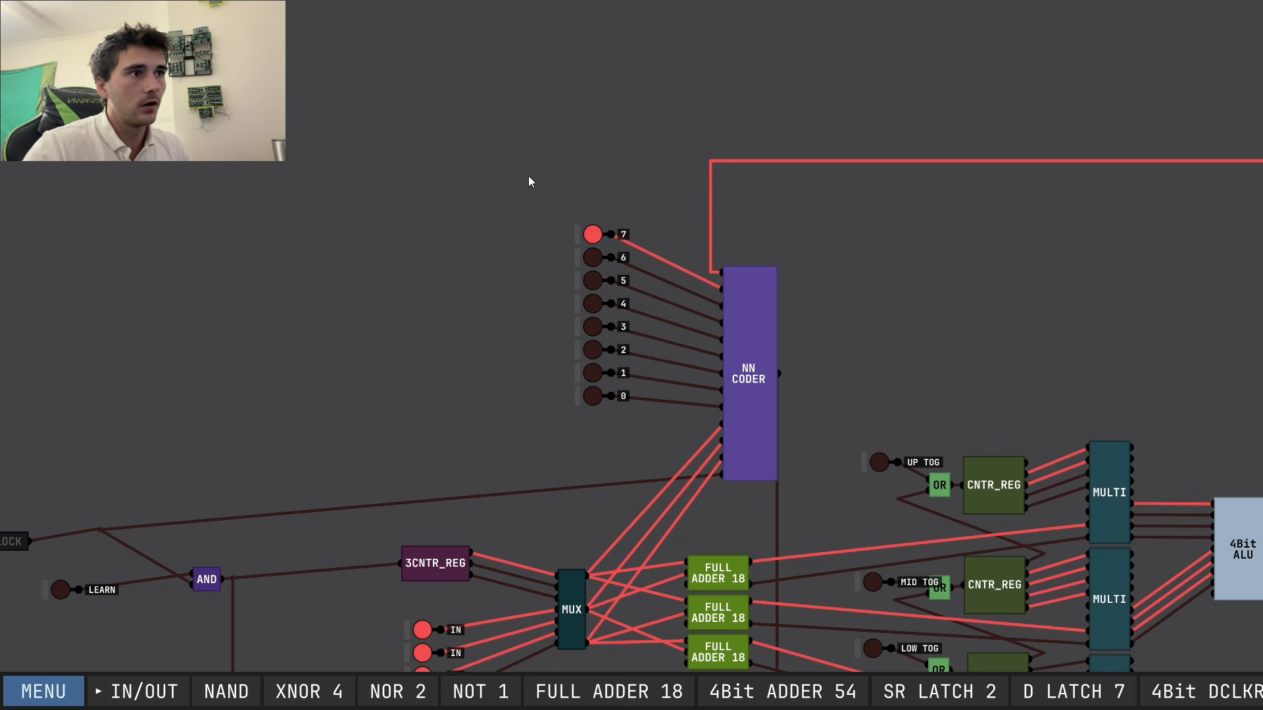
left_click_drag(527, 177, 852, 437)
scroll(565, 276, "down", 3)
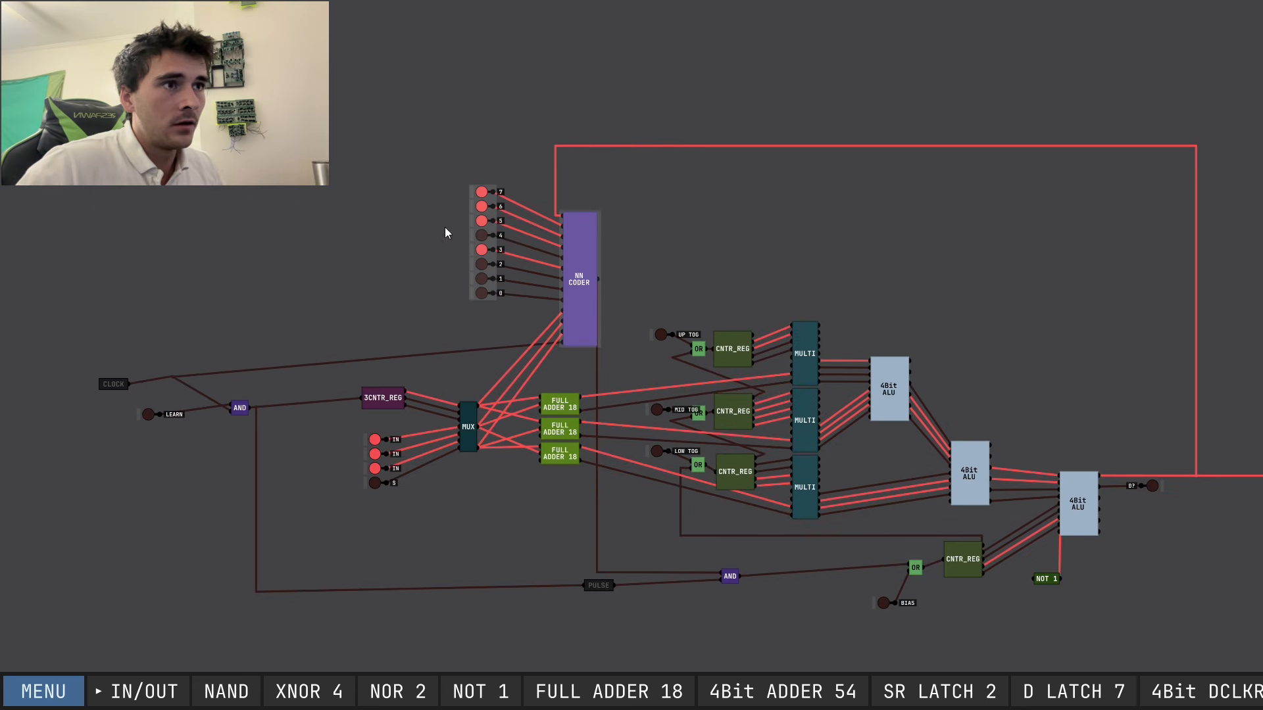
Turn off NN CODER pins 6, 5 and 3 so only pin 7 is on, and mark out the three IN pins
scroll(468, 201, "up", 4)
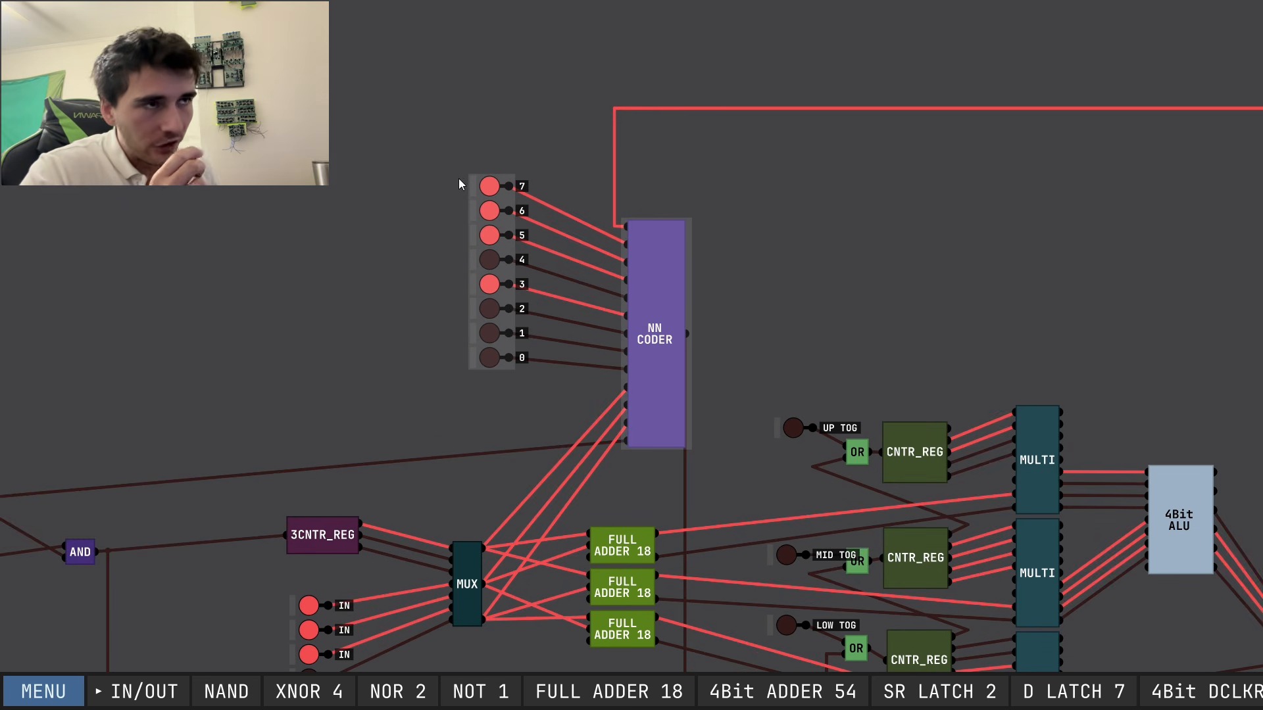
left_click(489, 212)
left_click(489, 237)
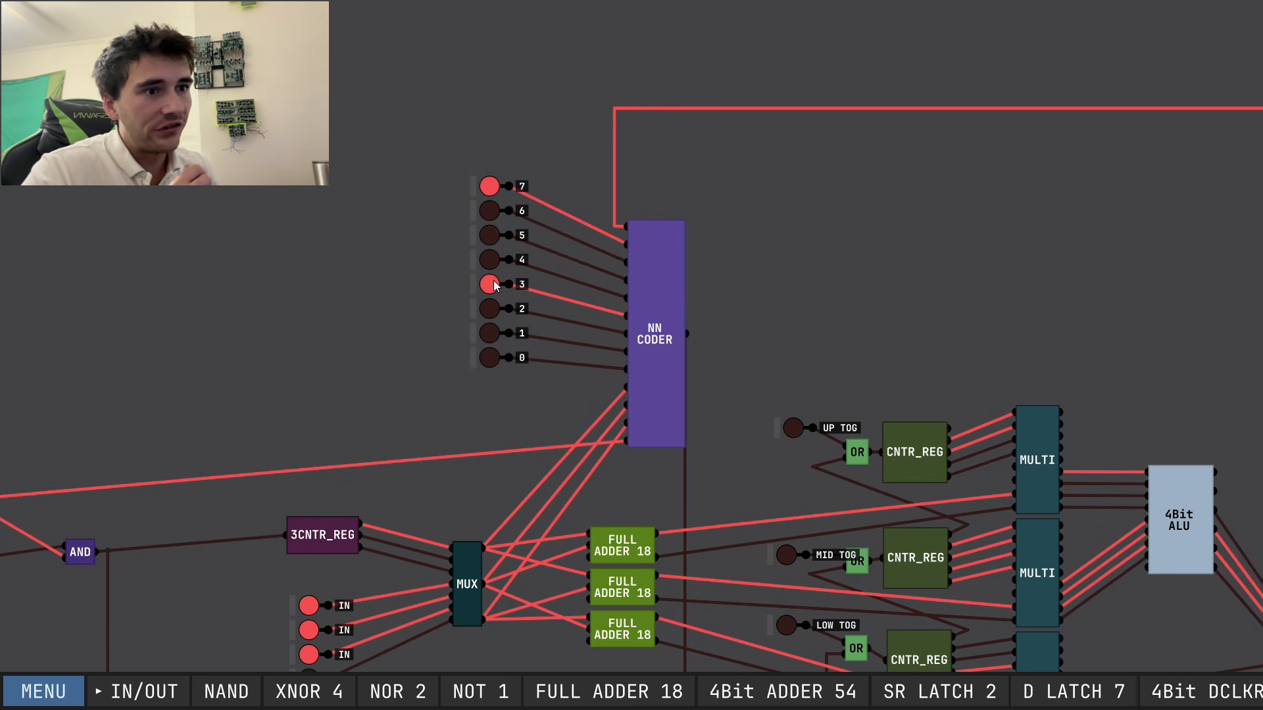
left_click(492, 284)
left_click_drag(419, 398, 432, 341)
scroll(432, 340, "up", 1)
left_click_drag(275, 556, 372, 632)
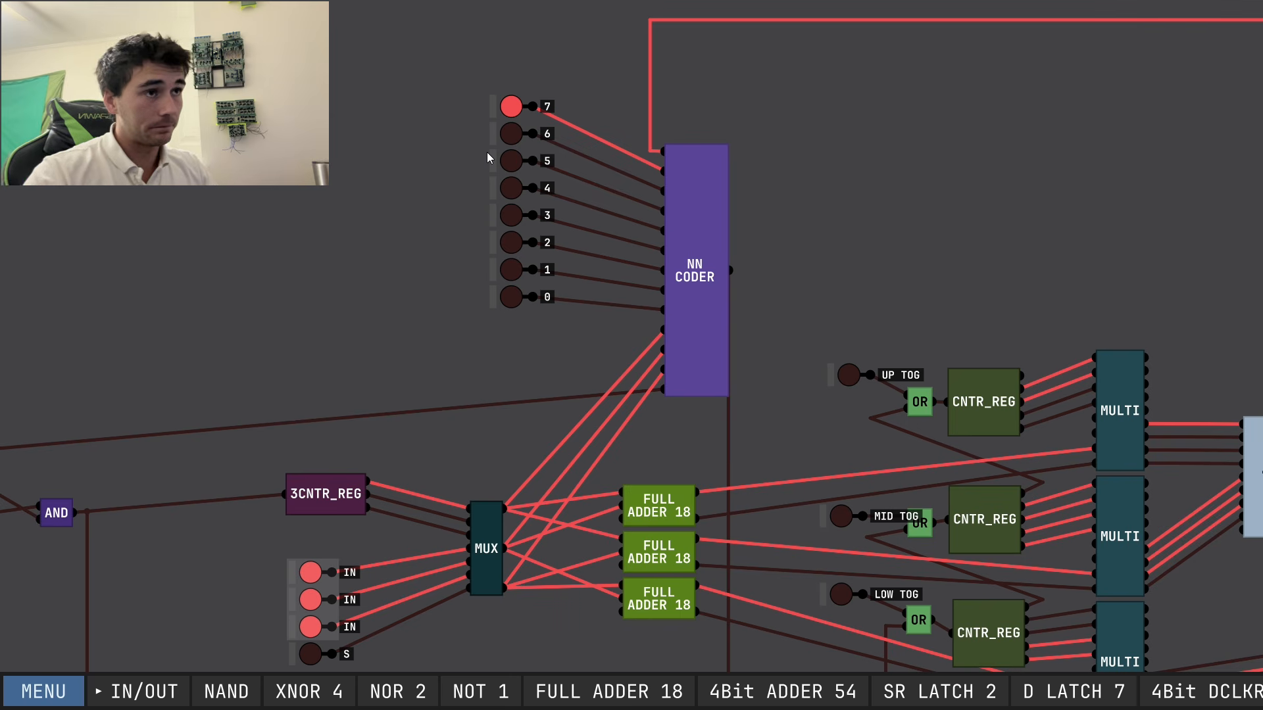
Turn on NN CODER pins 6, 5 and 3, and switch the third IN pin off
left_click(511, 134)
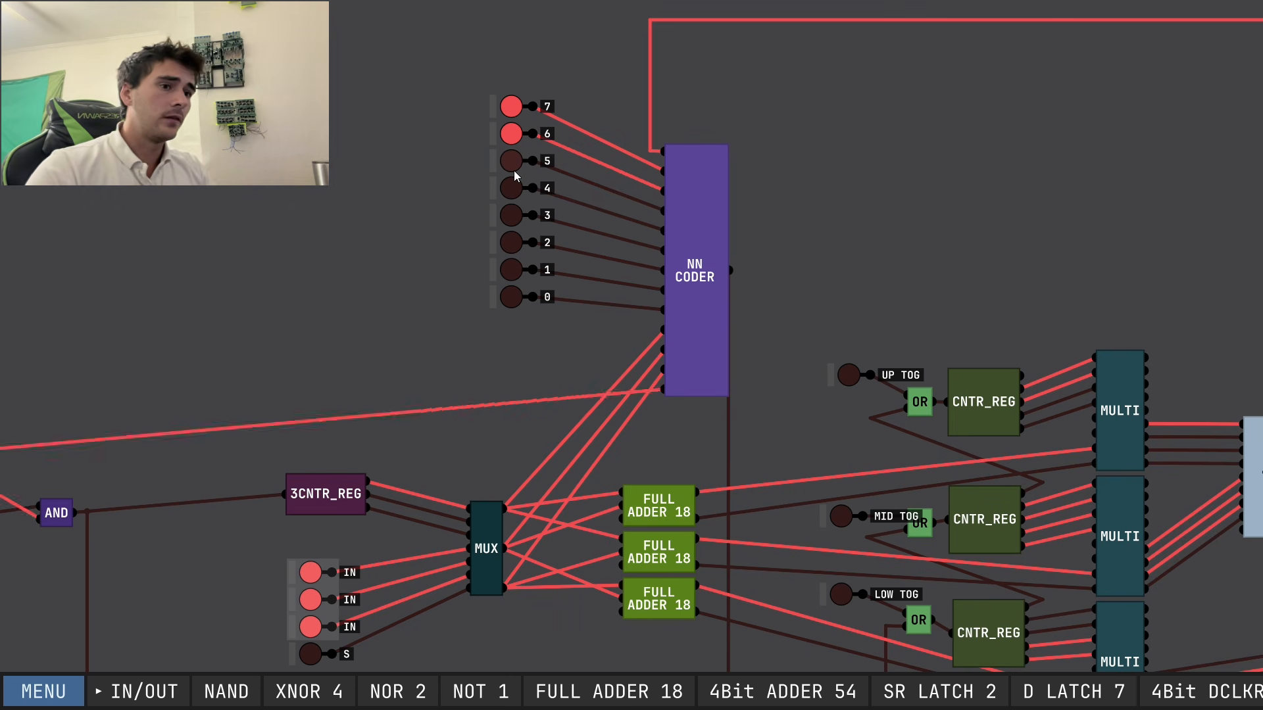
left_click(310, 627)
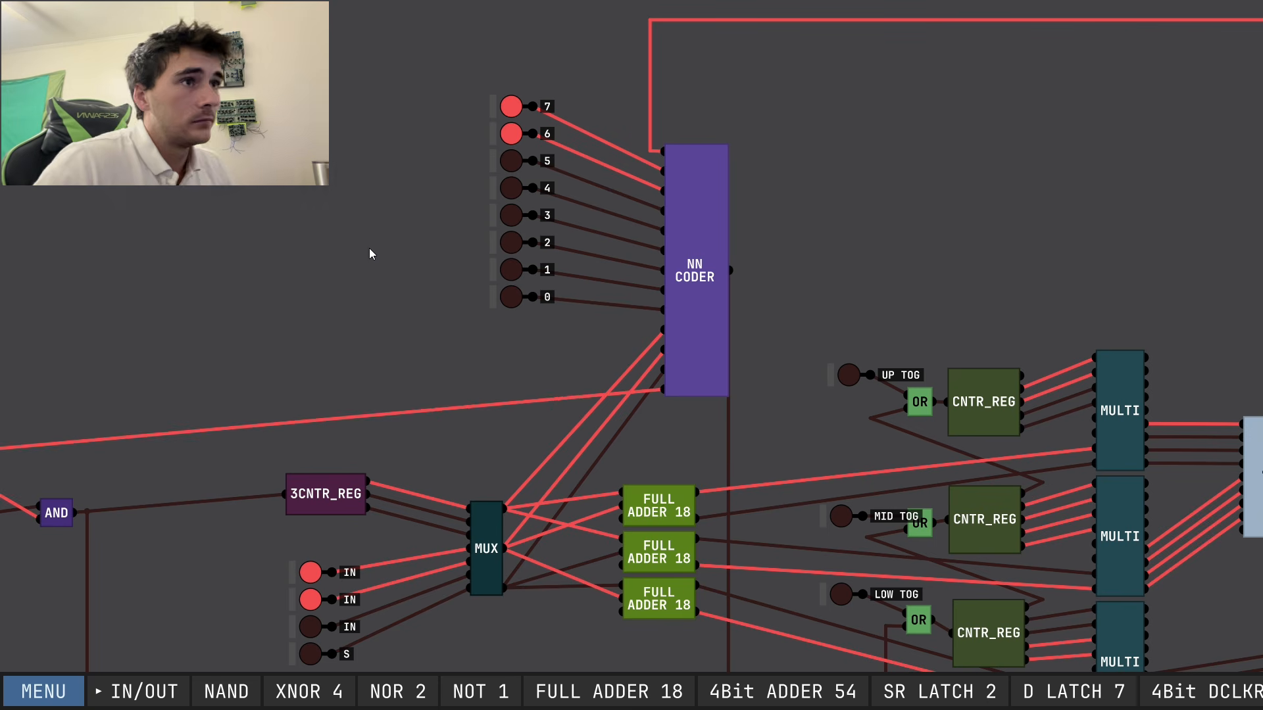
left_click(511, 160)
left_click(511, 215)
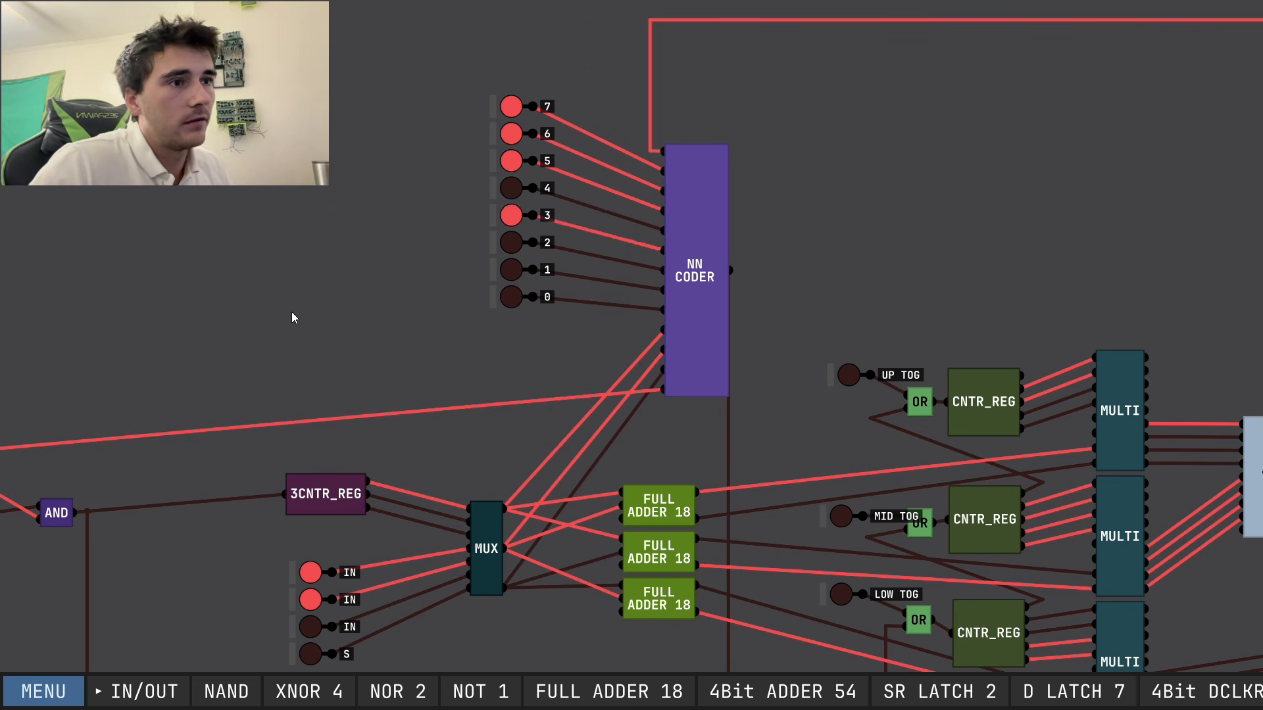
Test the NN CODER with all IN pins off, with the second and third on, and with all three on
left_click_drag(293, 316, 421, 173)
left_click(431, 342)
left_click(429, 370)
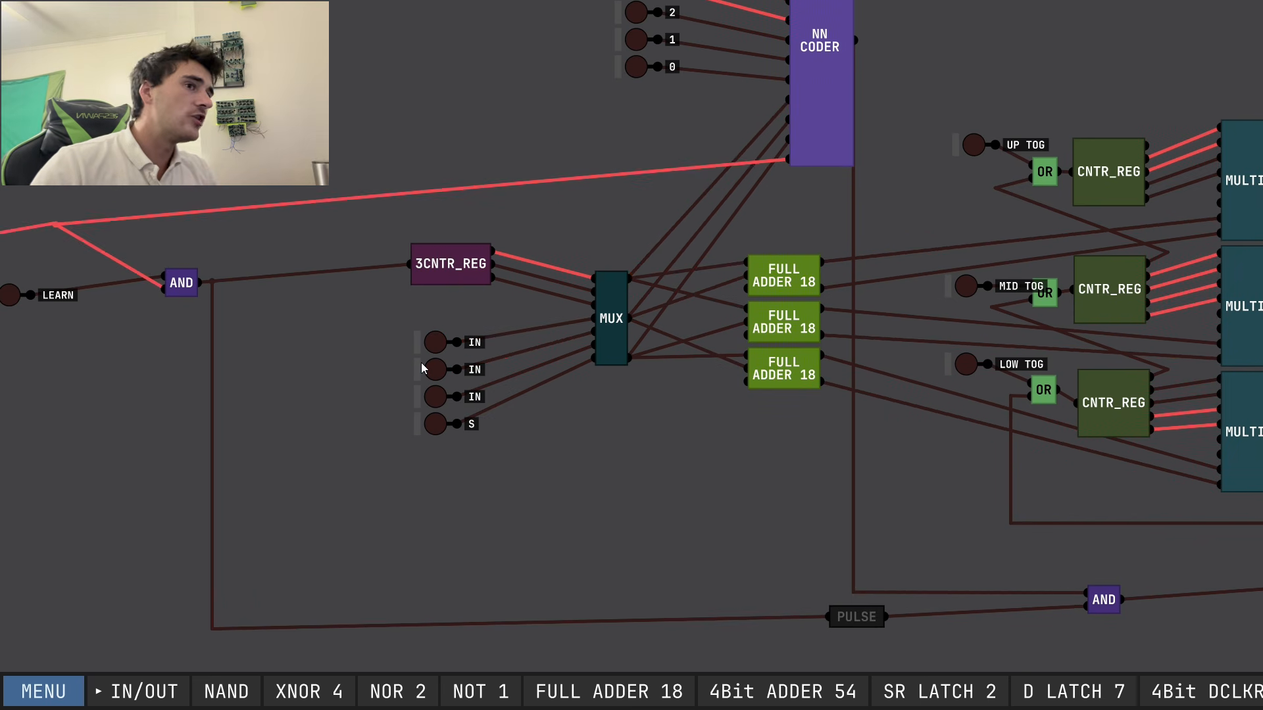
left_click(441, 369)
left_click(444, 397)
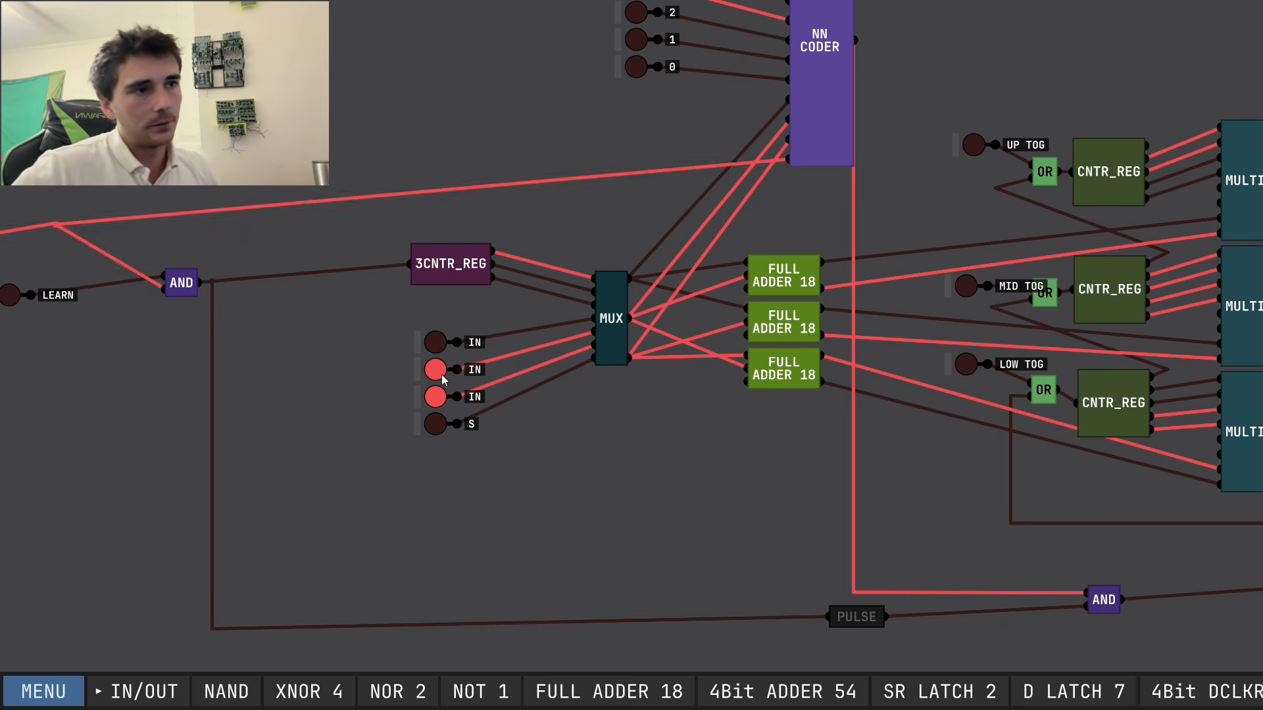
left_click(441, 374)
left_click(432, 345)
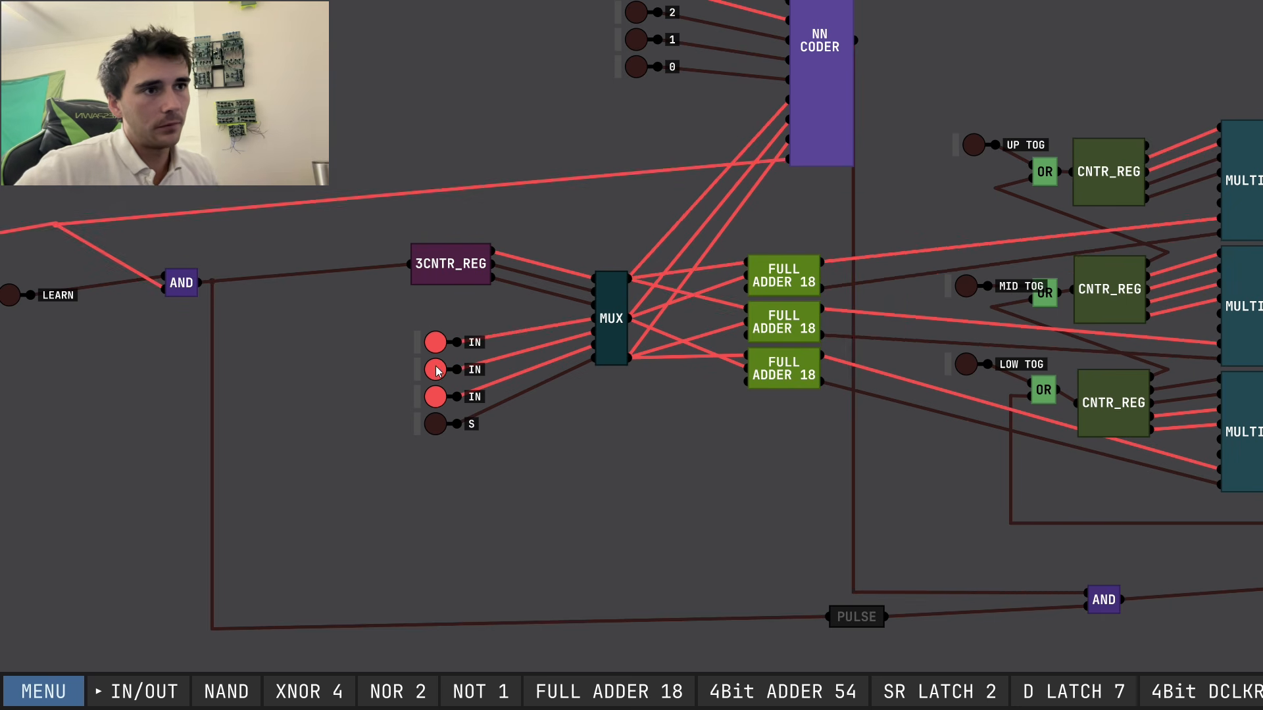
Switch off all three IN pins feeding the MUX
left_click(434, 346)
left_click(443, 398)
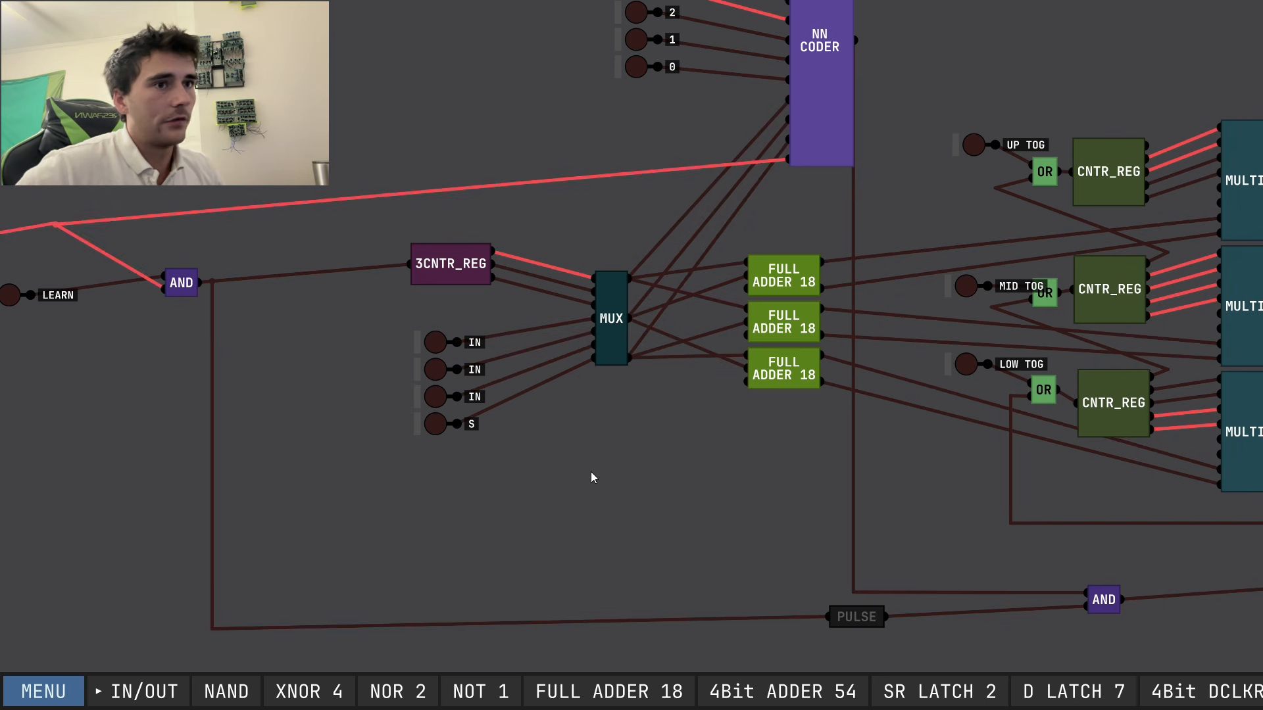
scroll(590, 472, "down", 2)
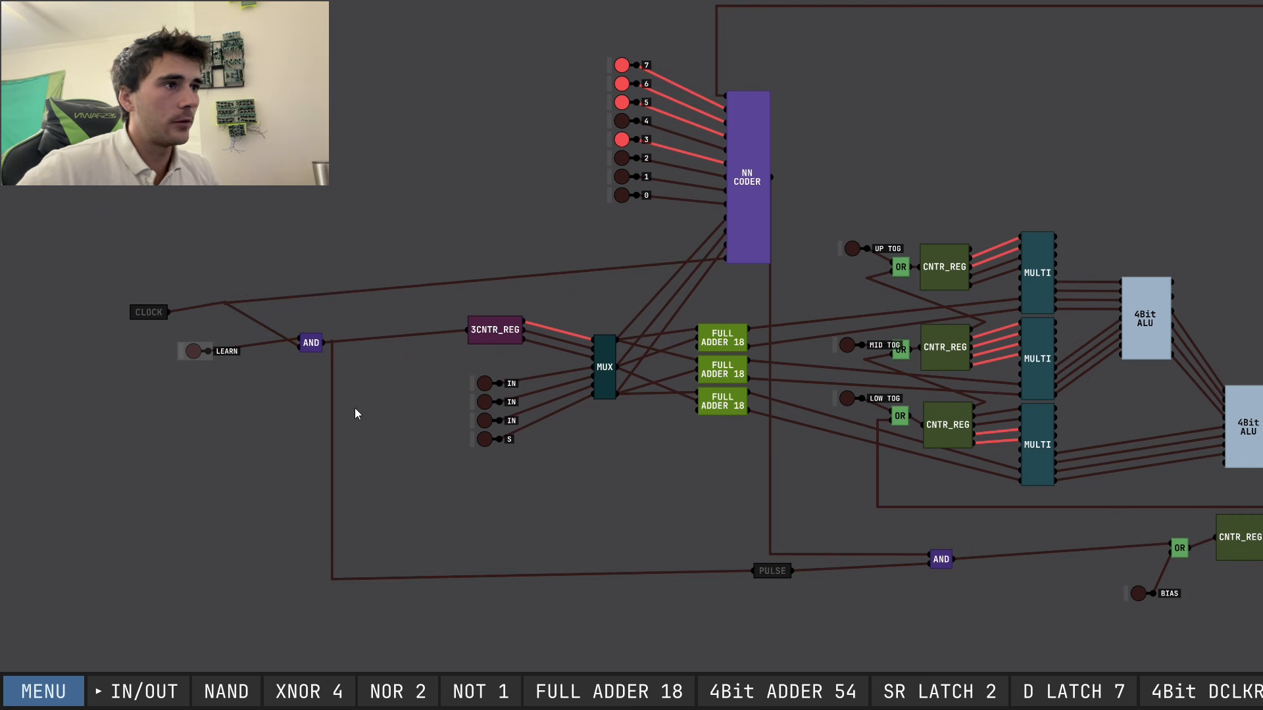
View the internal circuit of the CNTR_REG fed by the BIAS pin, and return to the main circuit
left_click_drag(467, 442, 149, 301)
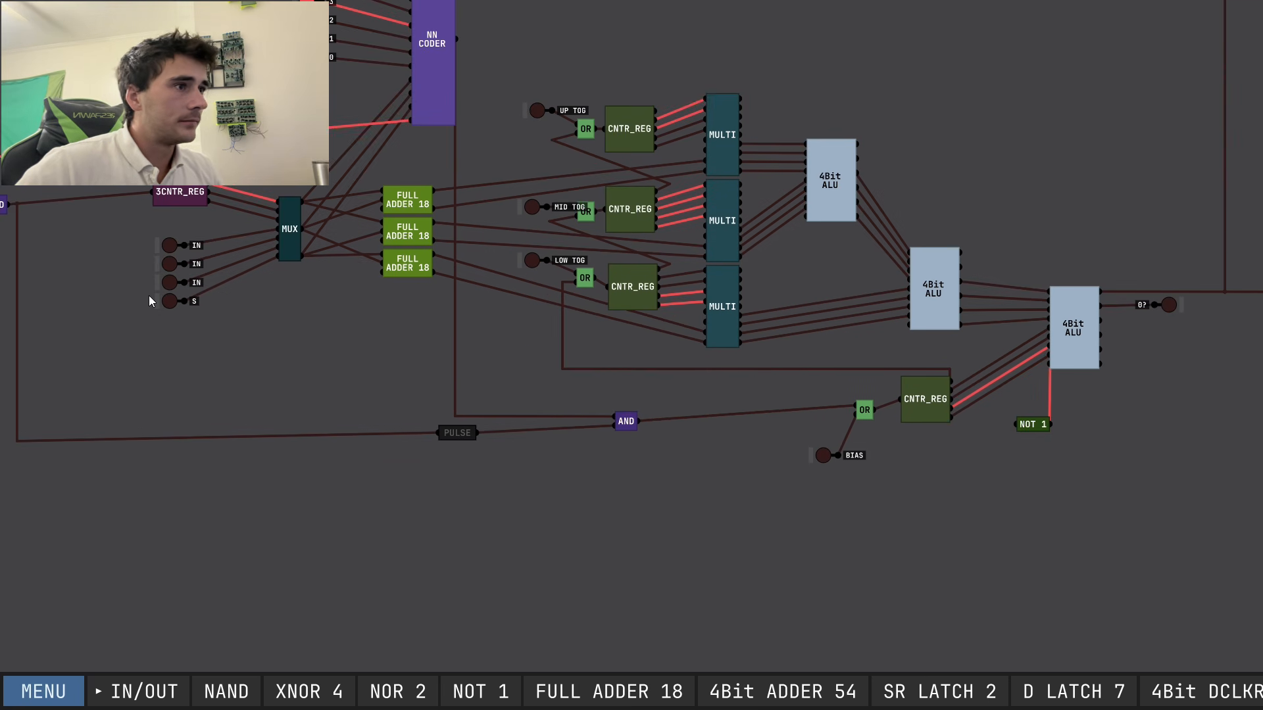
left_click_drag(914, 405, 891, 432)
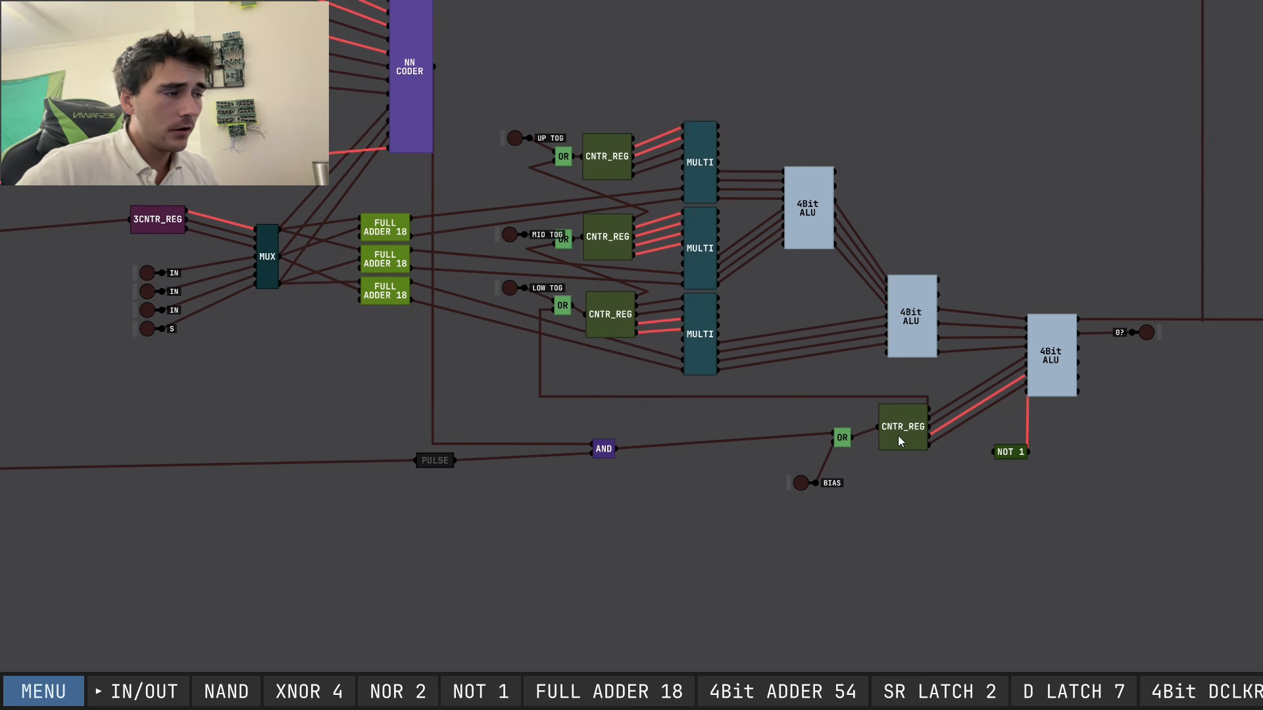
right_click(900, 441)
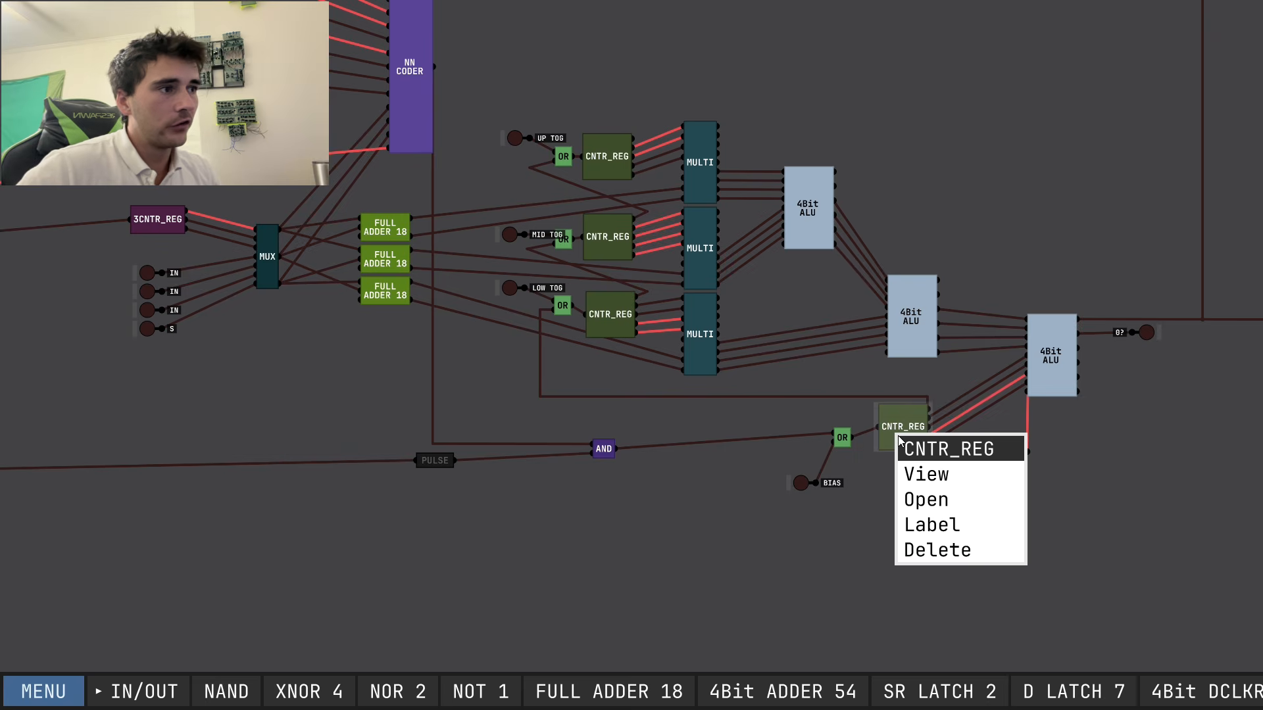
left_click(921, 475)
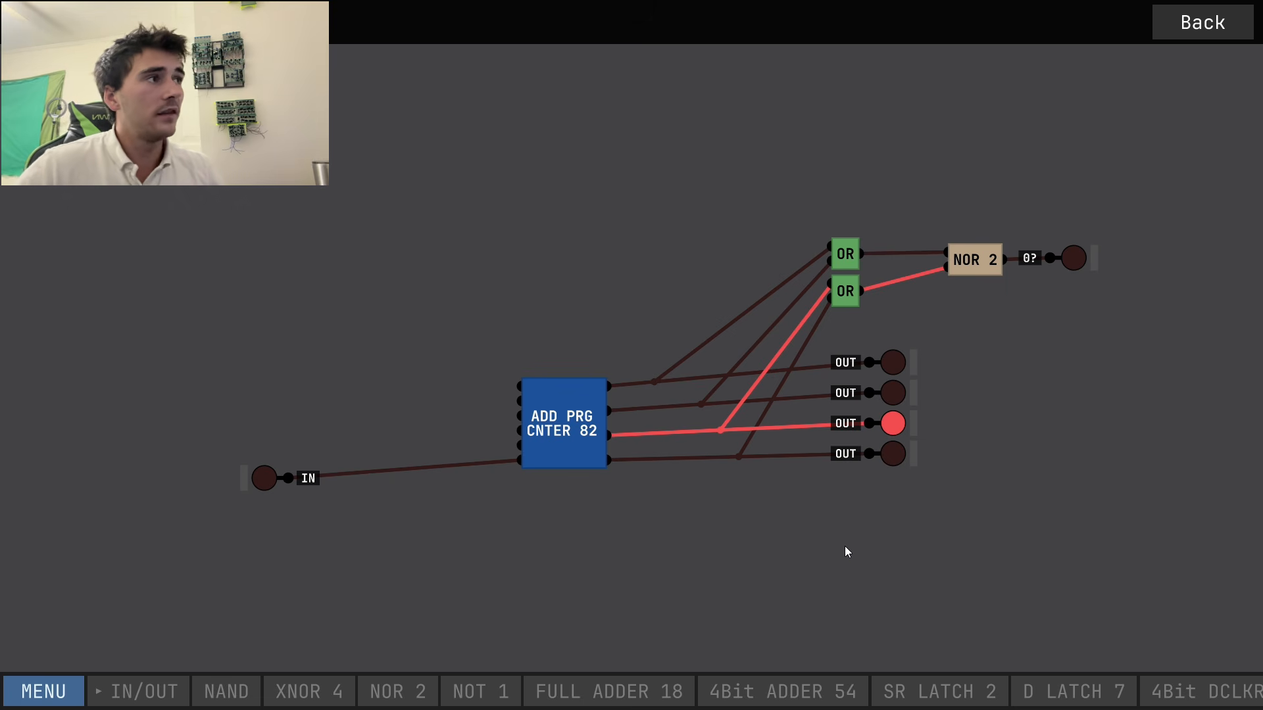
left_click(1218, 25)
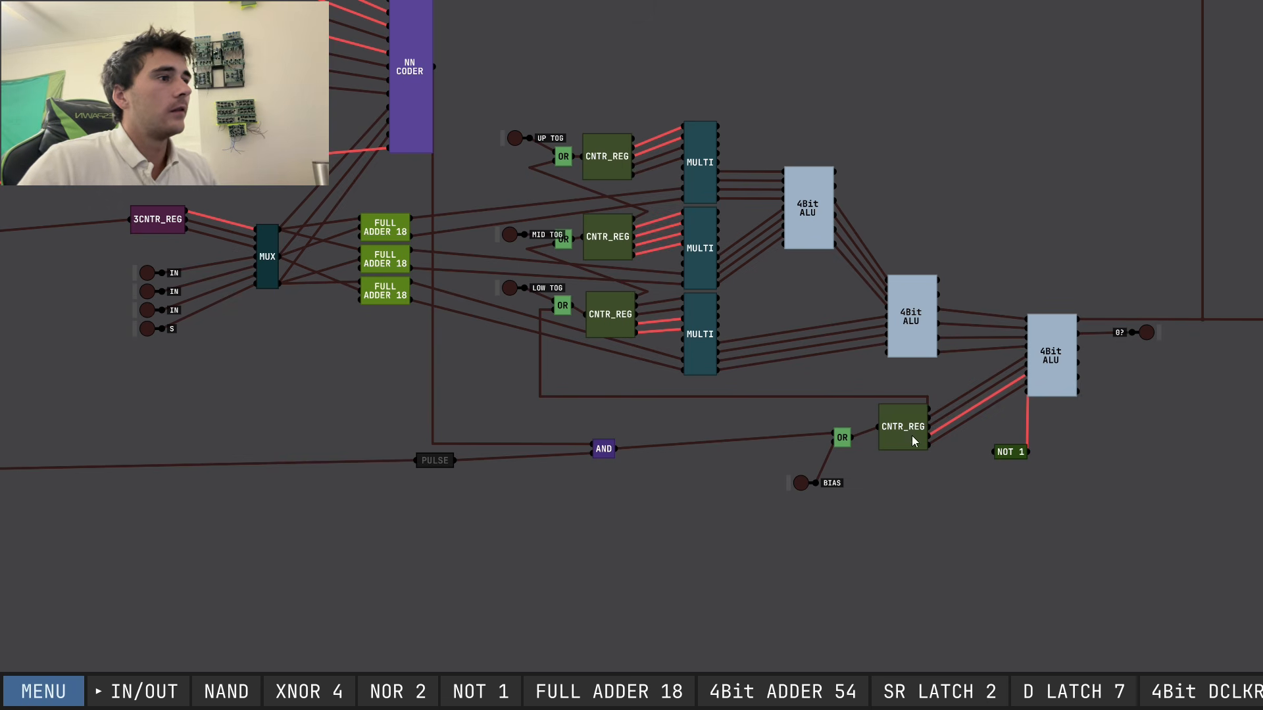
left_click_drag(944, 462, 949, 467)
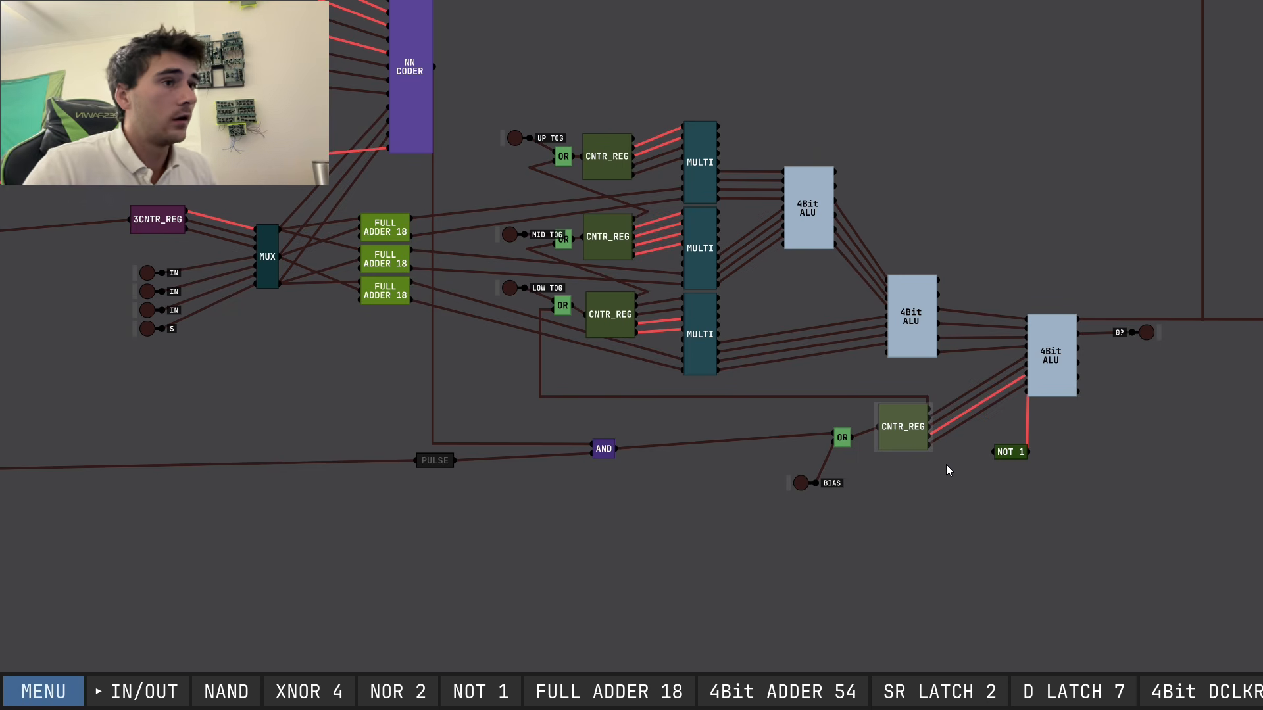
left_click(904, 533)
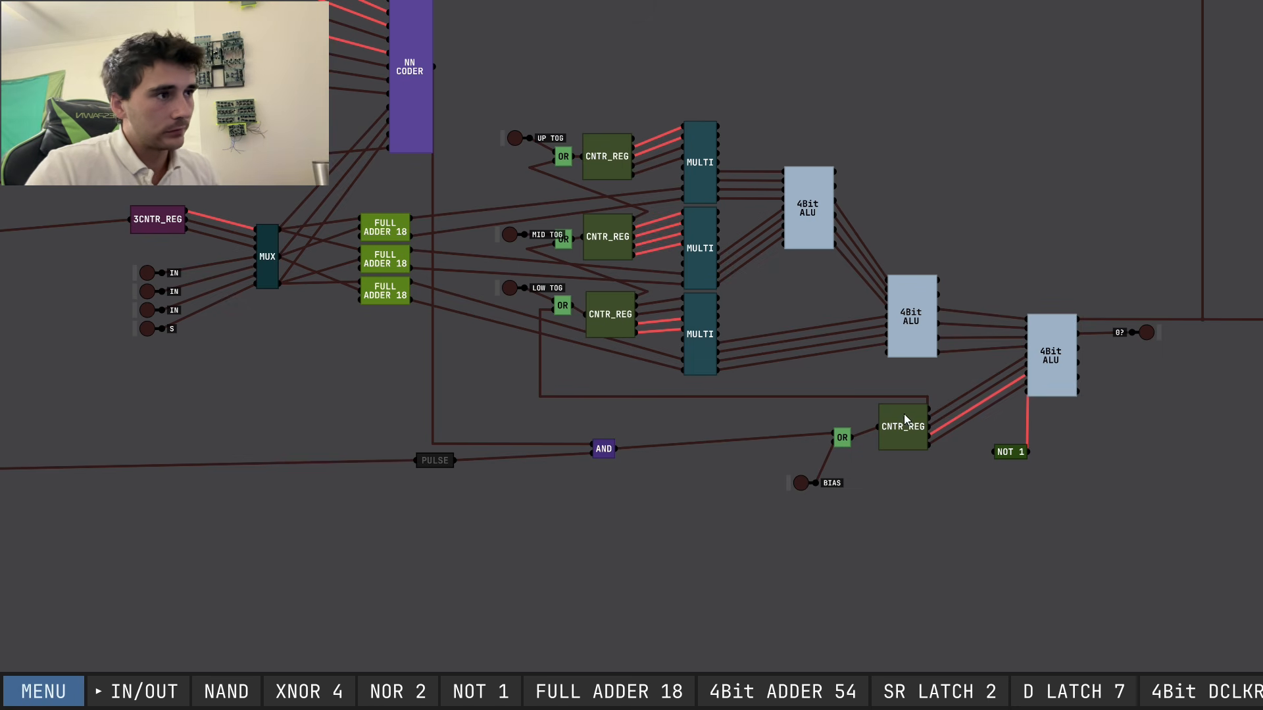
Examine the NN CODER, marking out its numbered pins 7 to 0 and the group of IN and S pins
left_click_drag(380, 437, 519, 471)
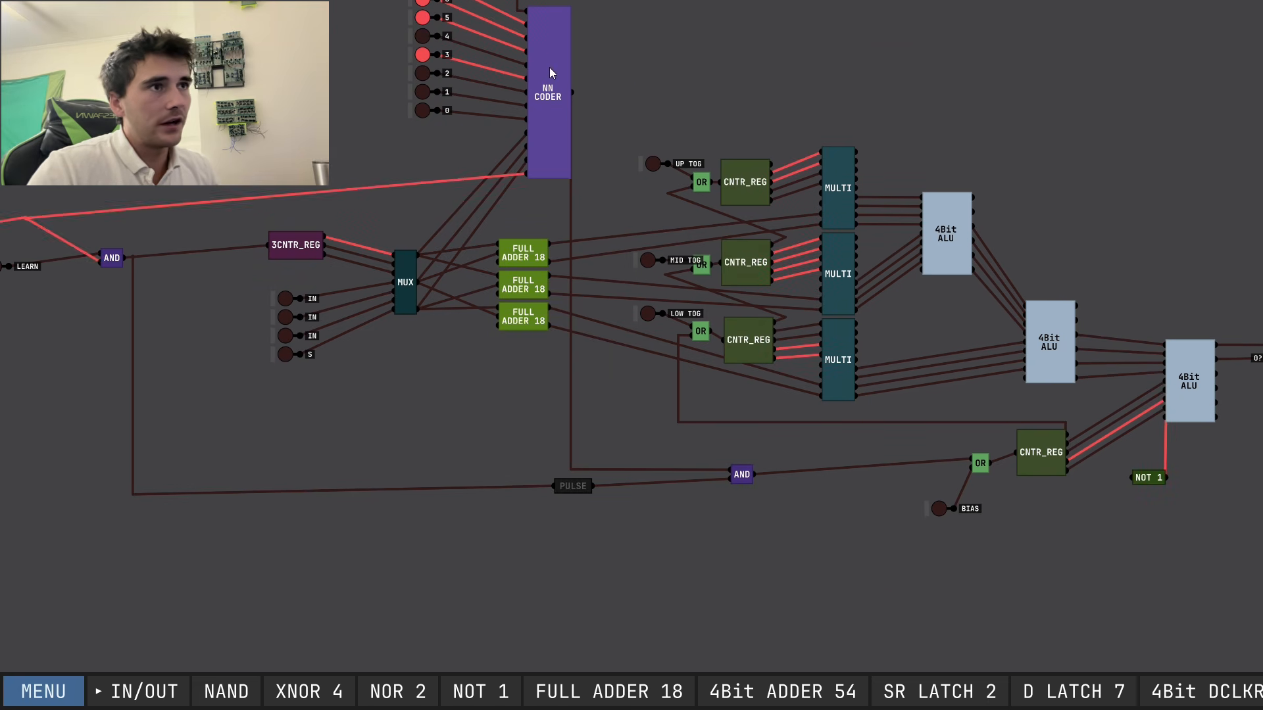
left_click(550, 68)
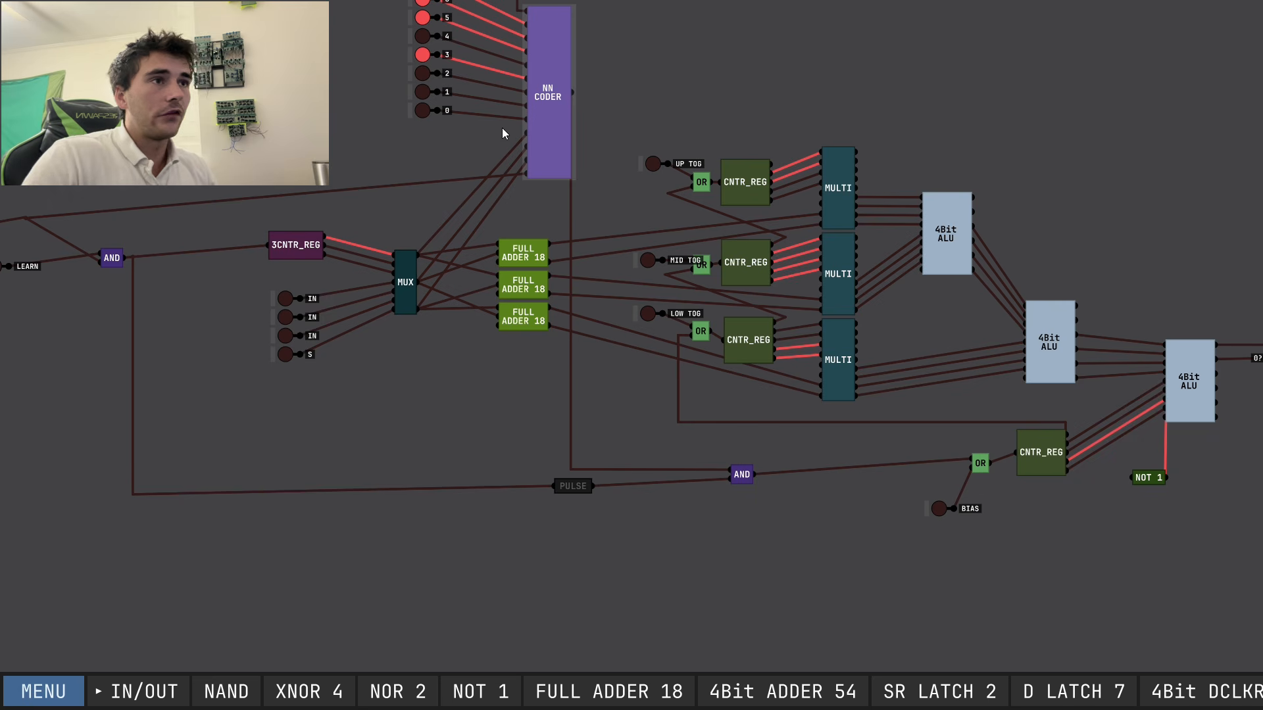
scroll(487, 256, "down", 2)
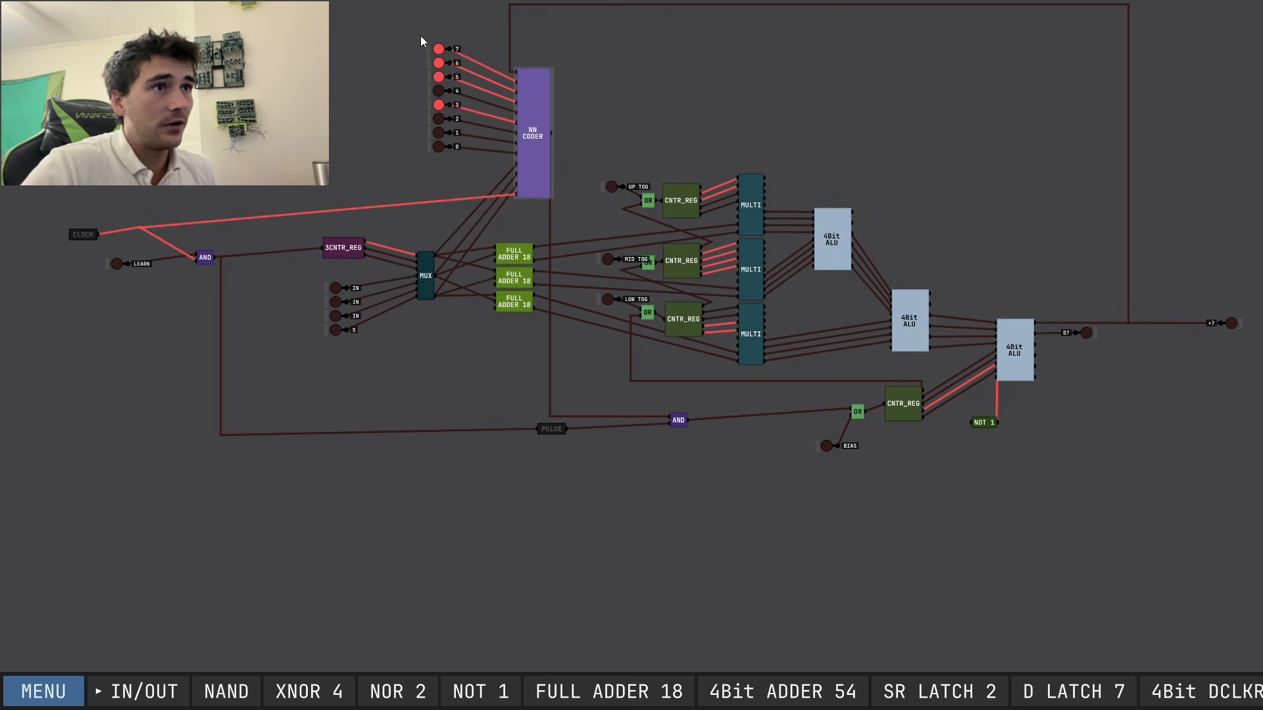
left_click_drag(406, 30, 465, 162)
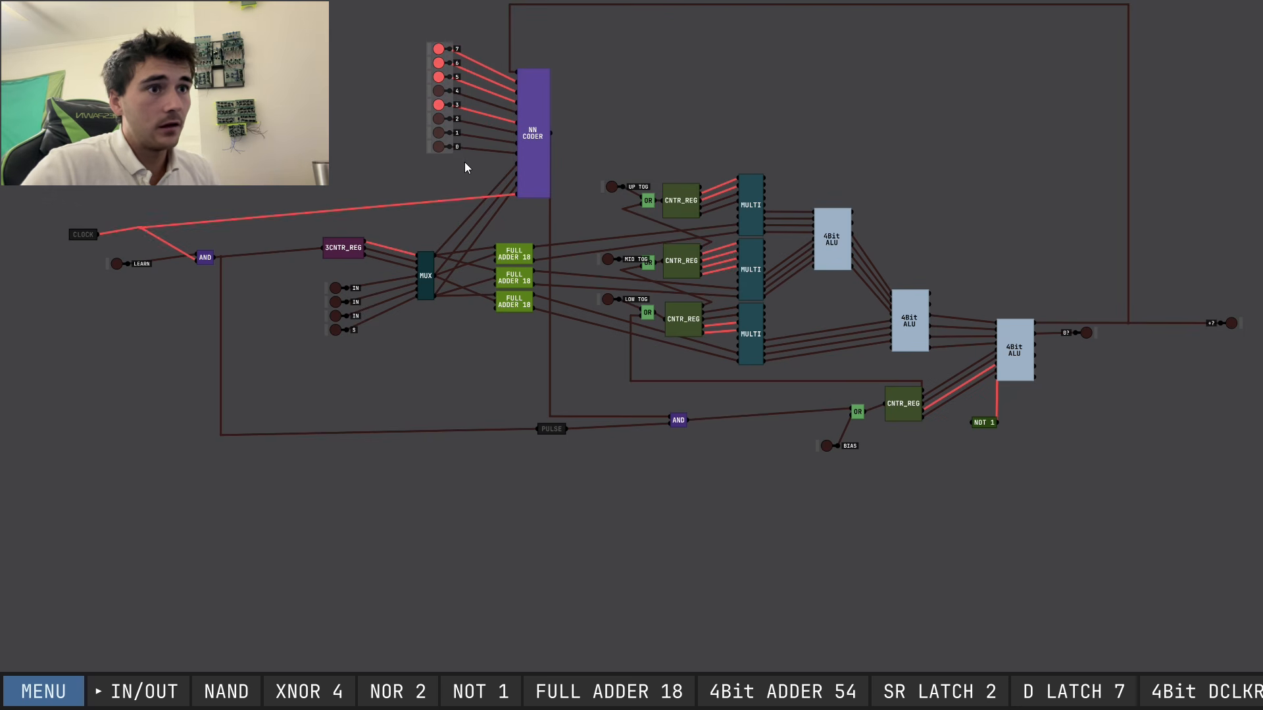
left_click_drag(301, 277, 377, 350)
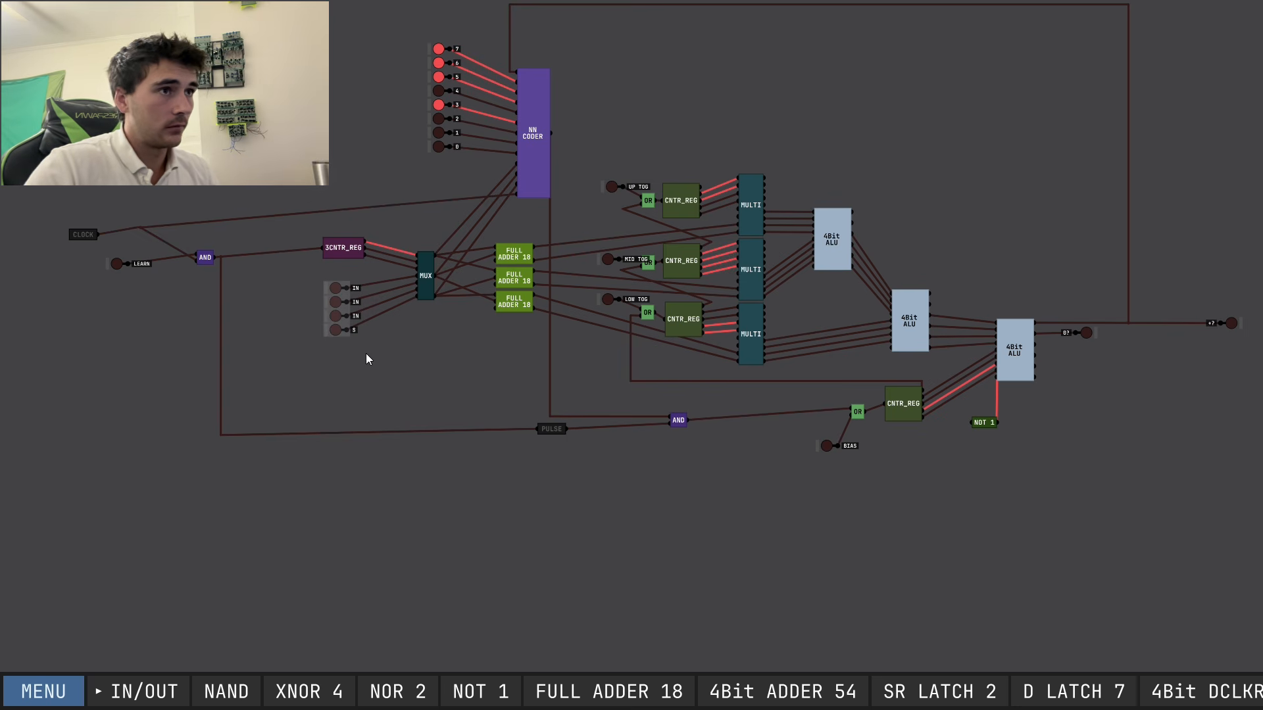
left_click(369, 351)
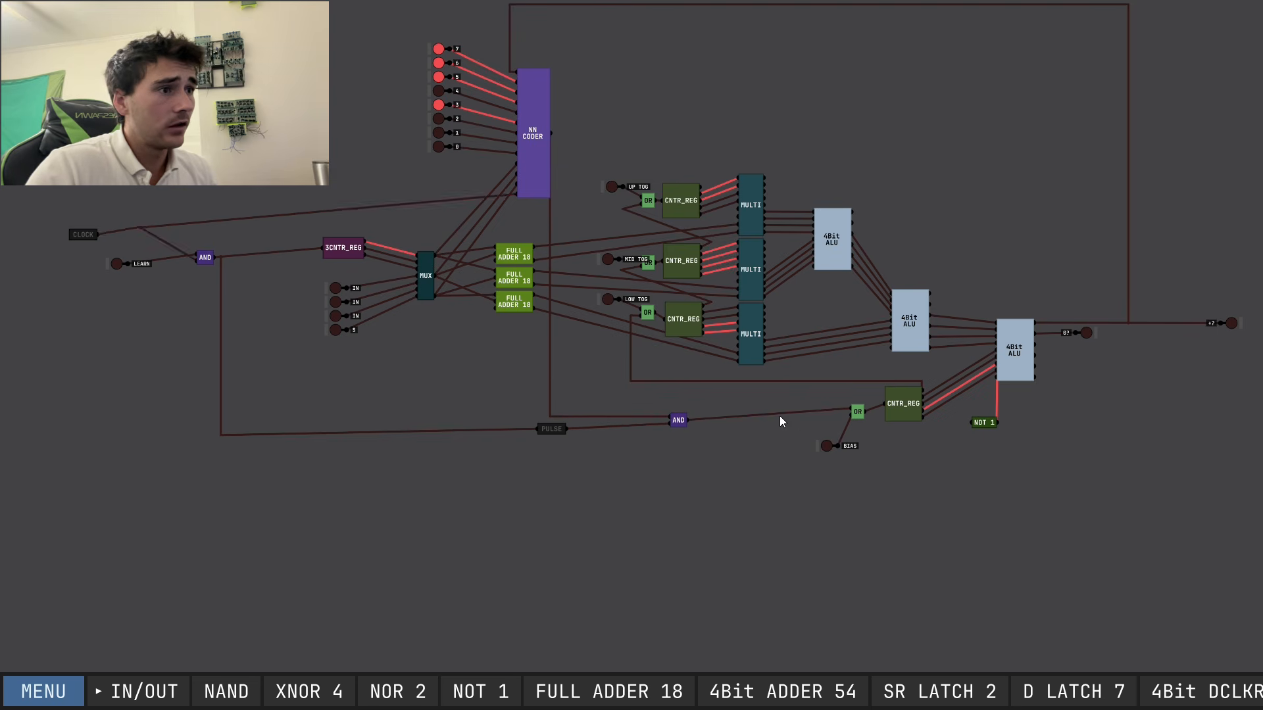
Inspect the bias CNTR_REG and the last 4Bit ALU up close, and mark out the IN and S pins
scroll(887, 422, "up", 3)
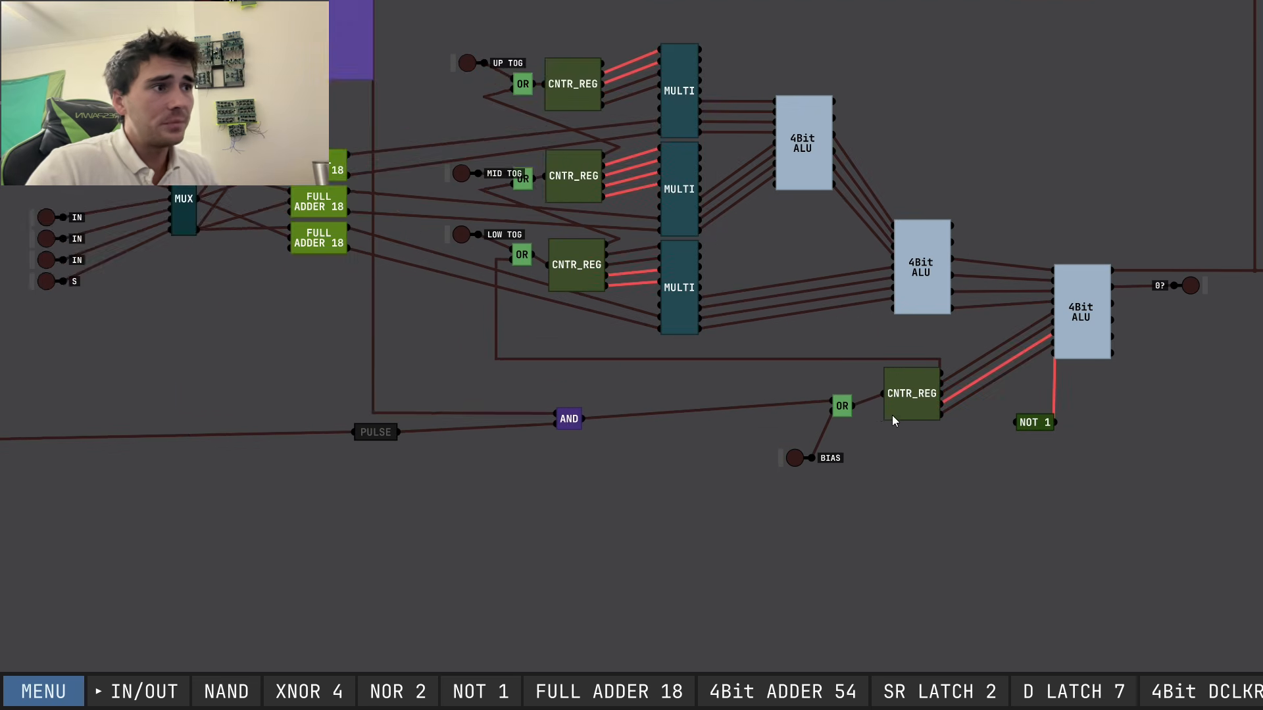
left_click_drag(892, 416, 672, 373)
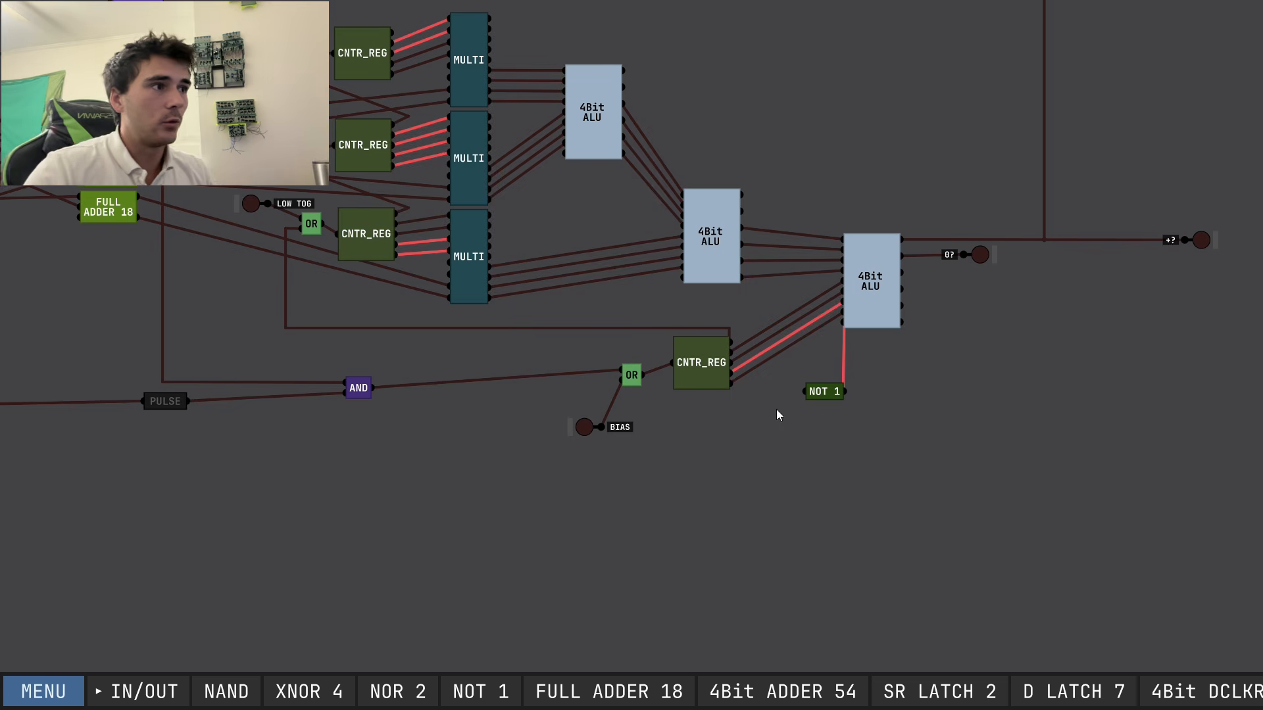
scroll(448, 255, "down", 3)
left_click_drag(360, 254, 567, 298)
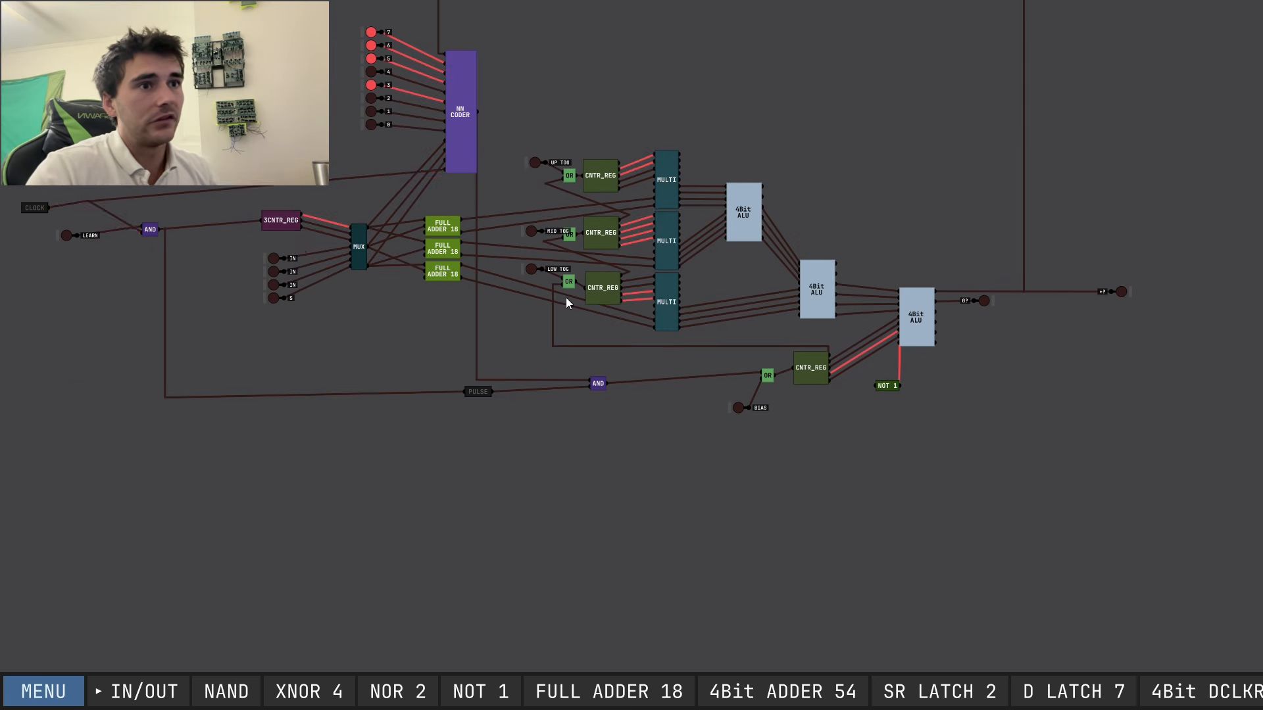
left_click_drag(255, 247, 325, 306)
left_click(345, 299)
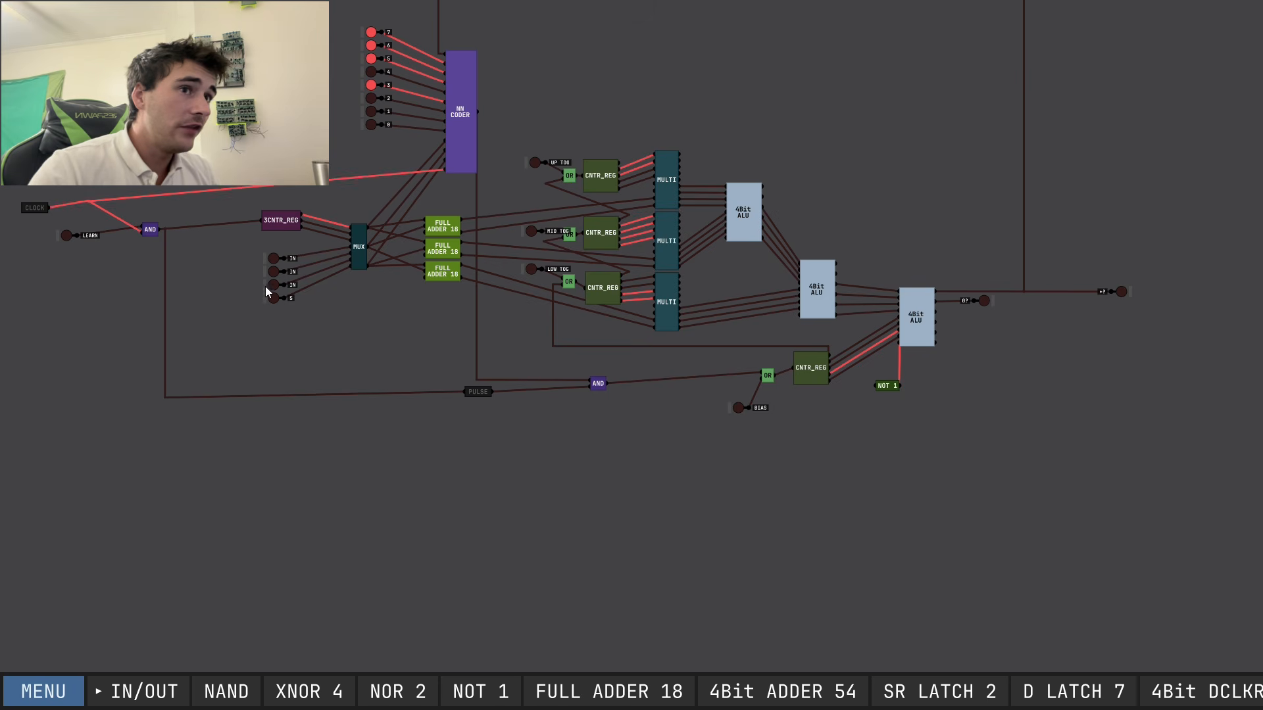
left_click_drag(238, 249, 316, 324)
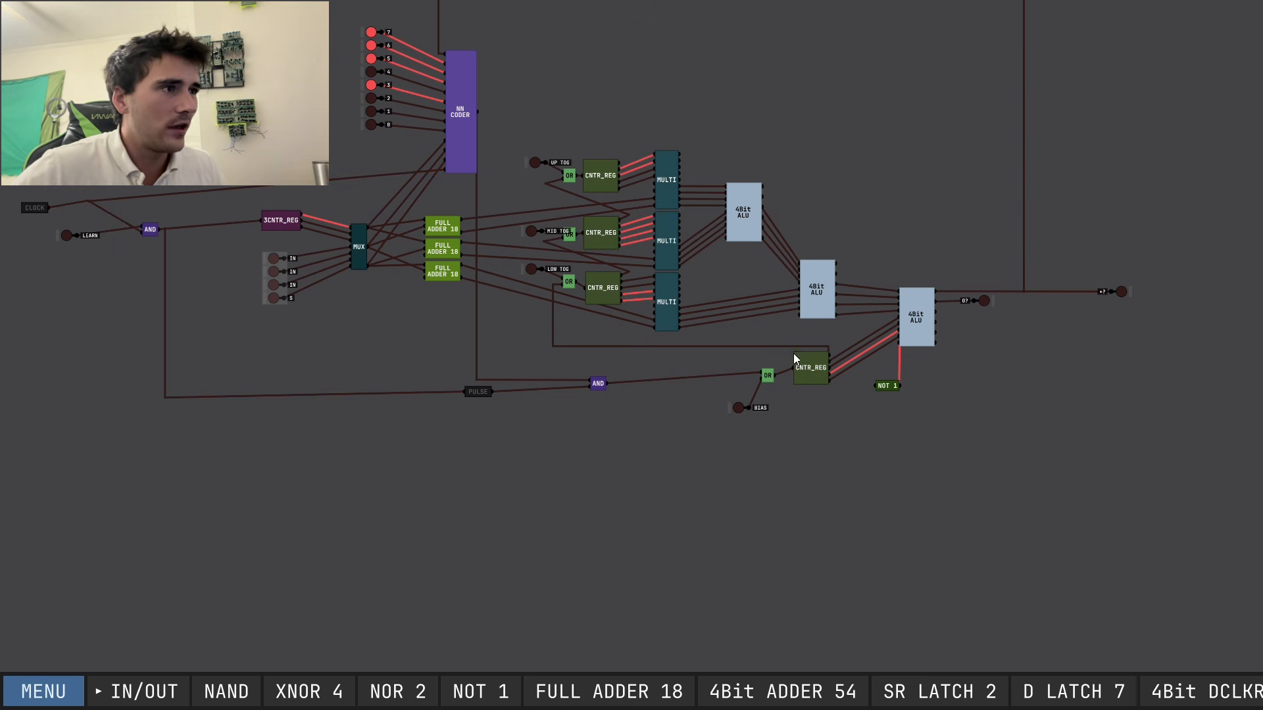
Mark out the bias CNTR_REG and the CNTR_REG blocks of LOW TOG and MID TOG
left_click_drag(765, 328, 859, 440)
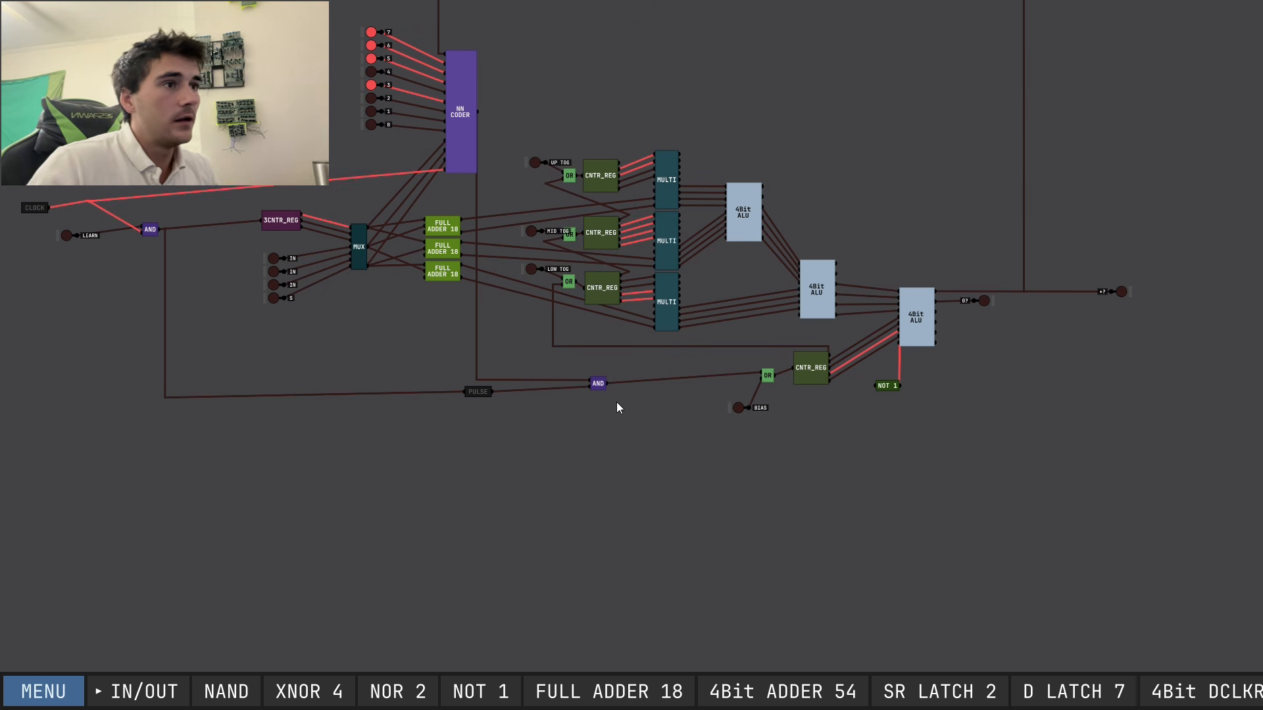
left_click_drag(573, 267, 629, 323)
left_click(610, 231)
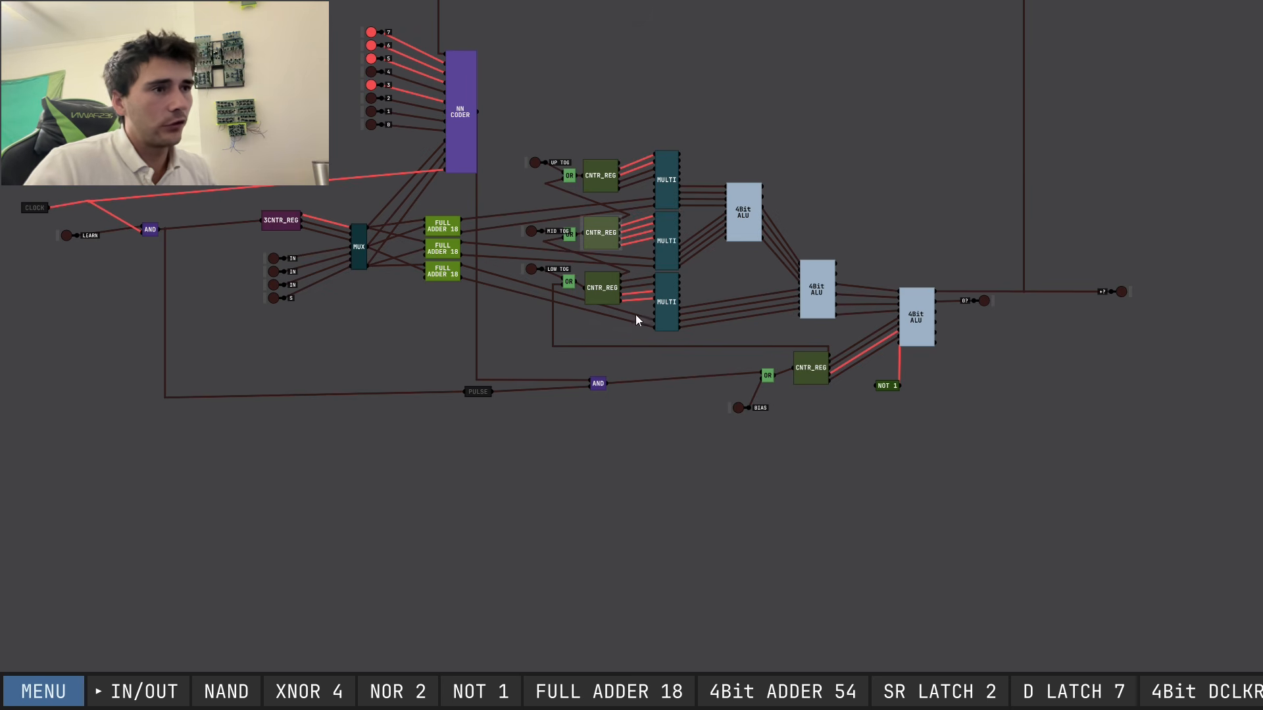
left_click(595, 322)
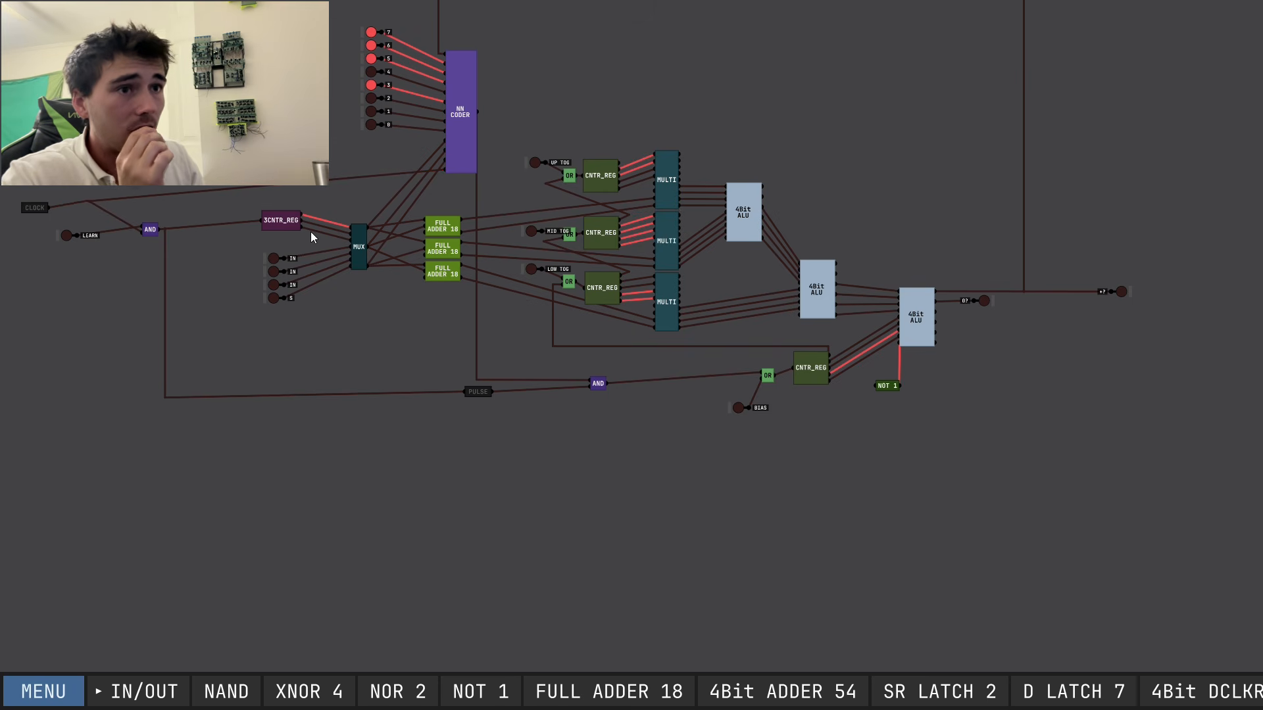
Switch on the S pin and open the NN CODER's internal circuit for viewing
left_click(273, 298)
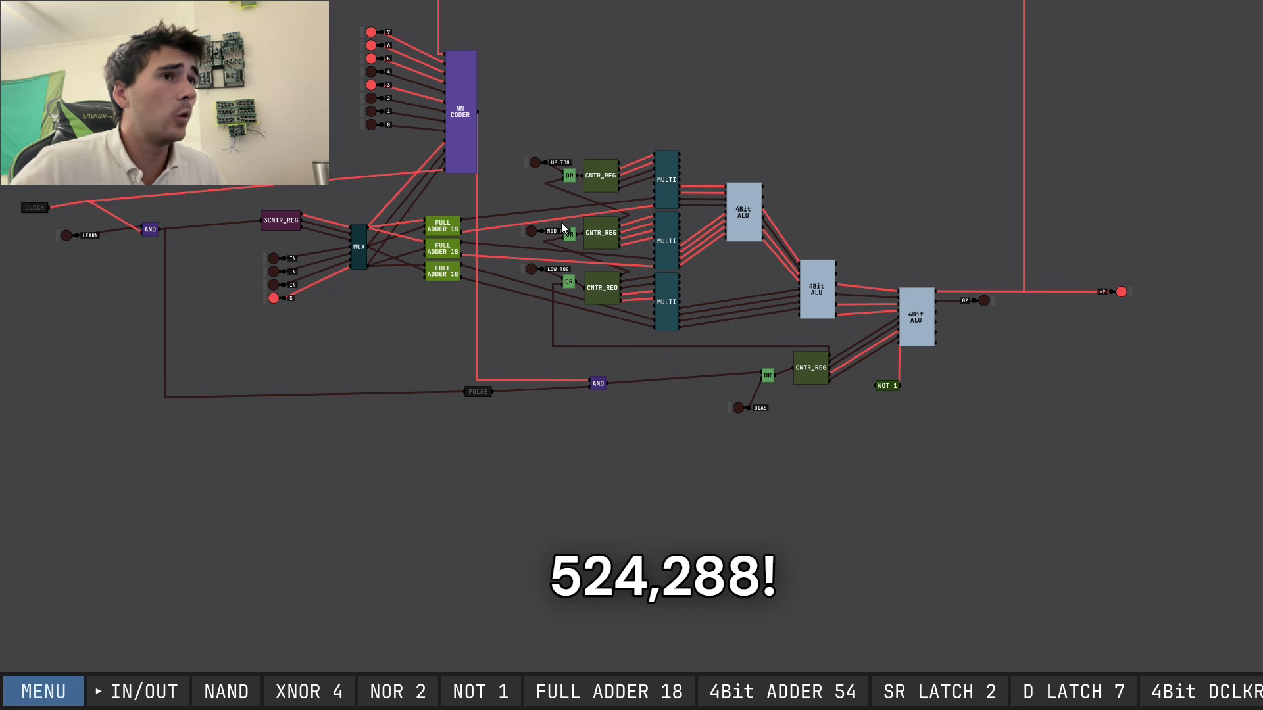
left_click_drag(326, 2, 512, 180)
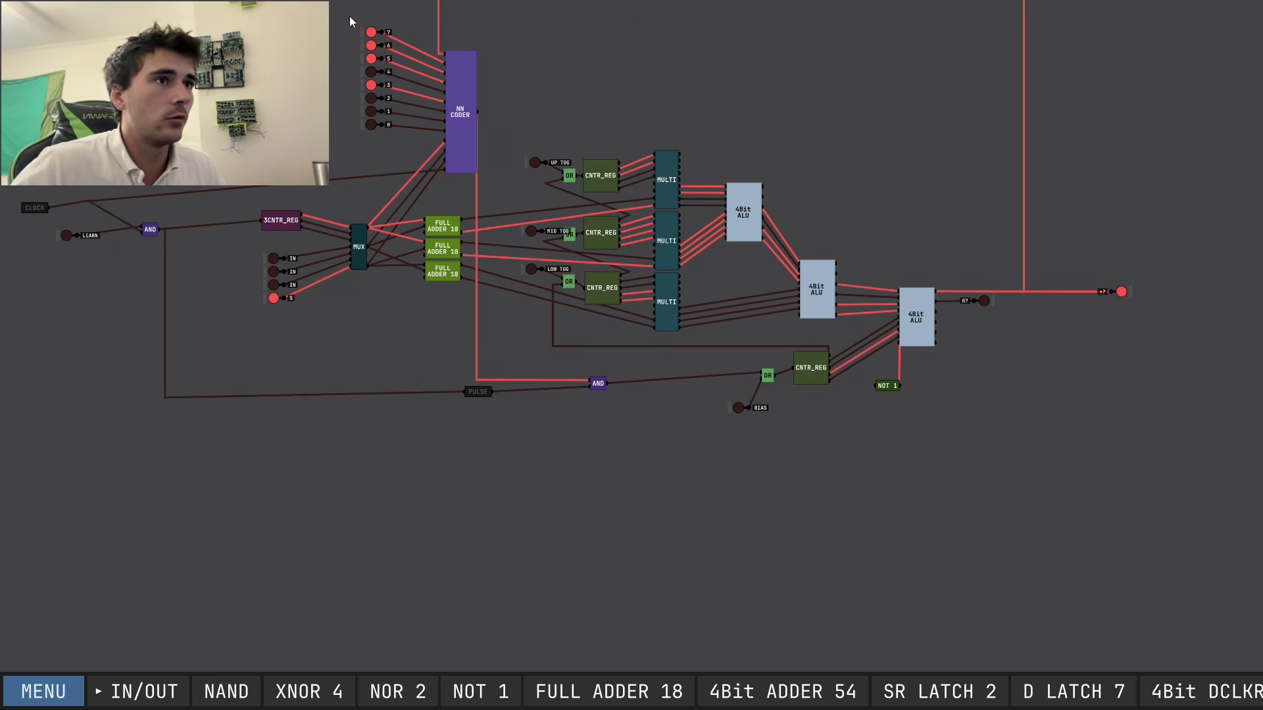
right_click(459, 117)
left_click(472, 144)
scroll(536, 250, "down", 2)
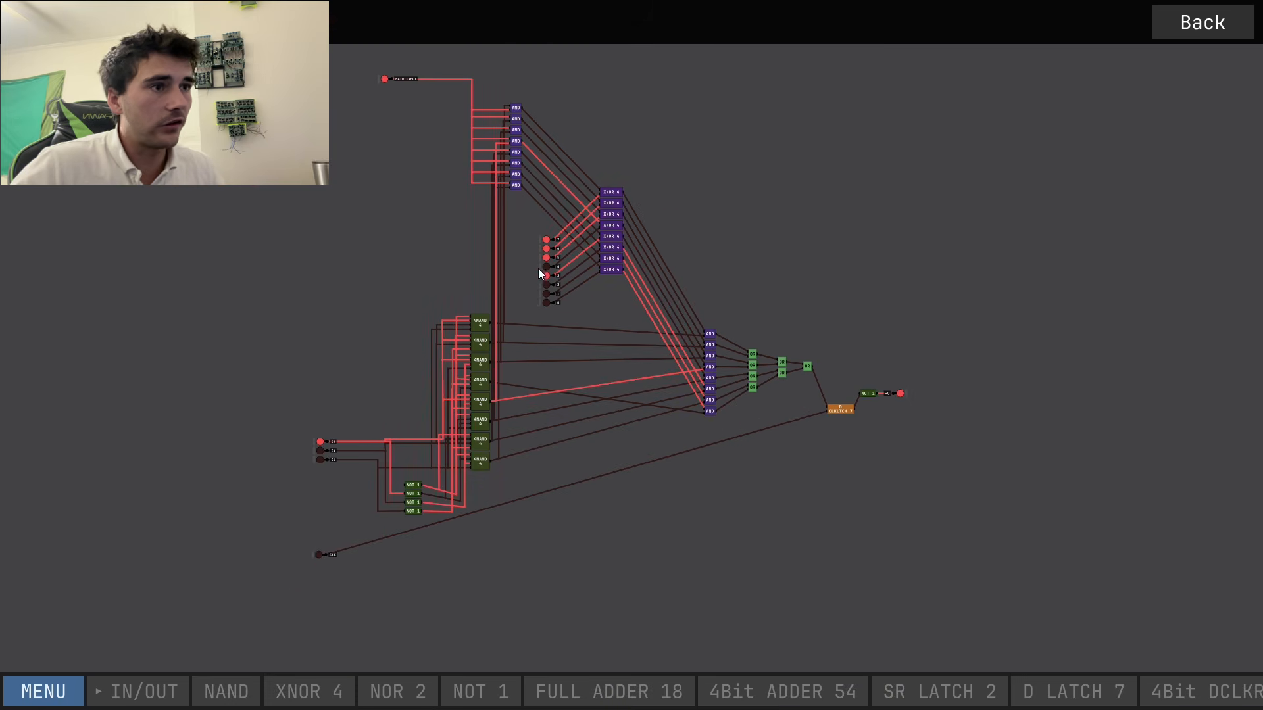
left_click_drag(536, 297, 577, 271)
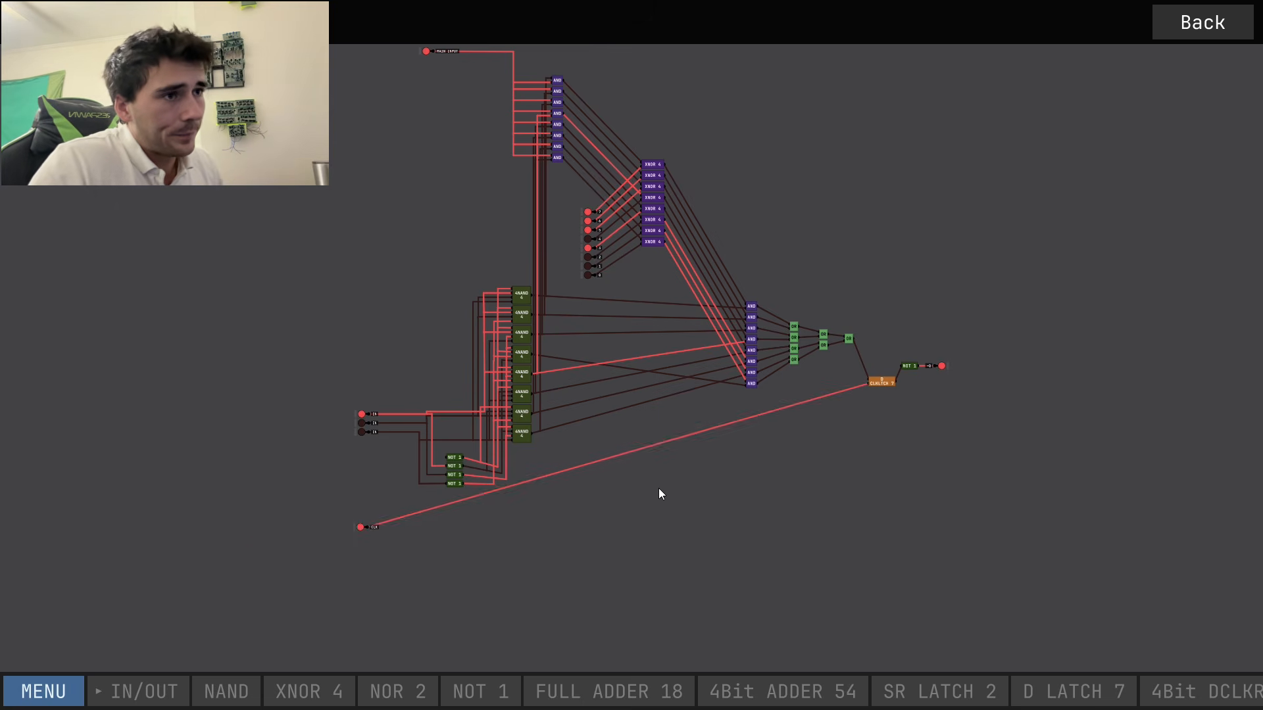
Examine how the three IN pins feed the column of 4NAND 4 gates inside the NN CODER
scroll(628, 477, "up", 3)
left_click_drag(490, 363, 687, 407)
left_click_drag(525, 182, 700, 487)
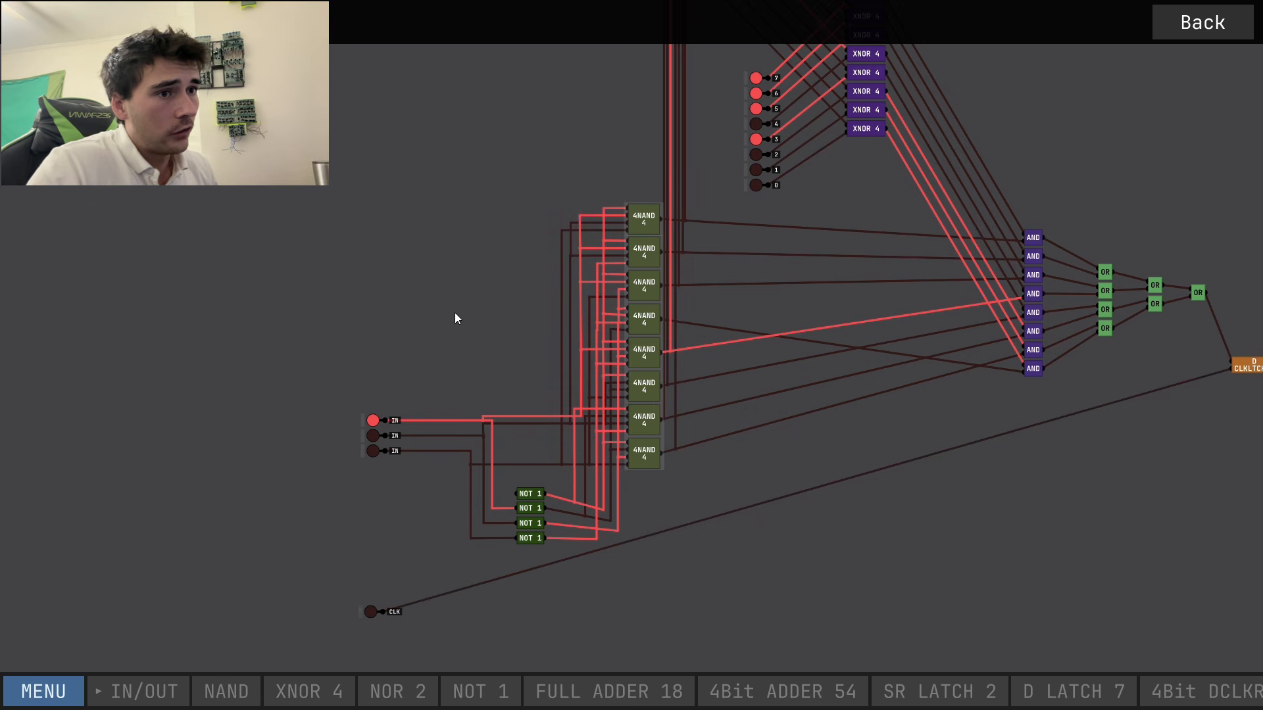
left_click_drag(288, 361, 412, 499)
left_click_drag(545, 169, 692, 500)
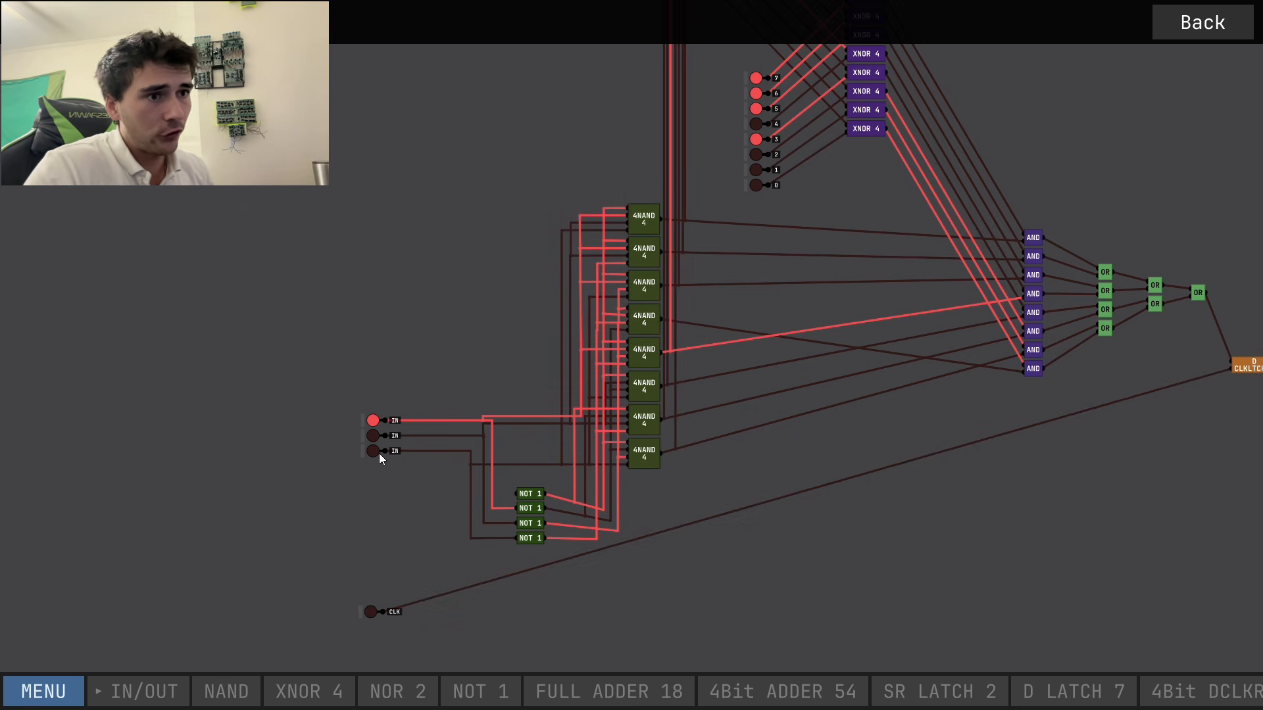
left_click_drag(350, 446, 209, 470)
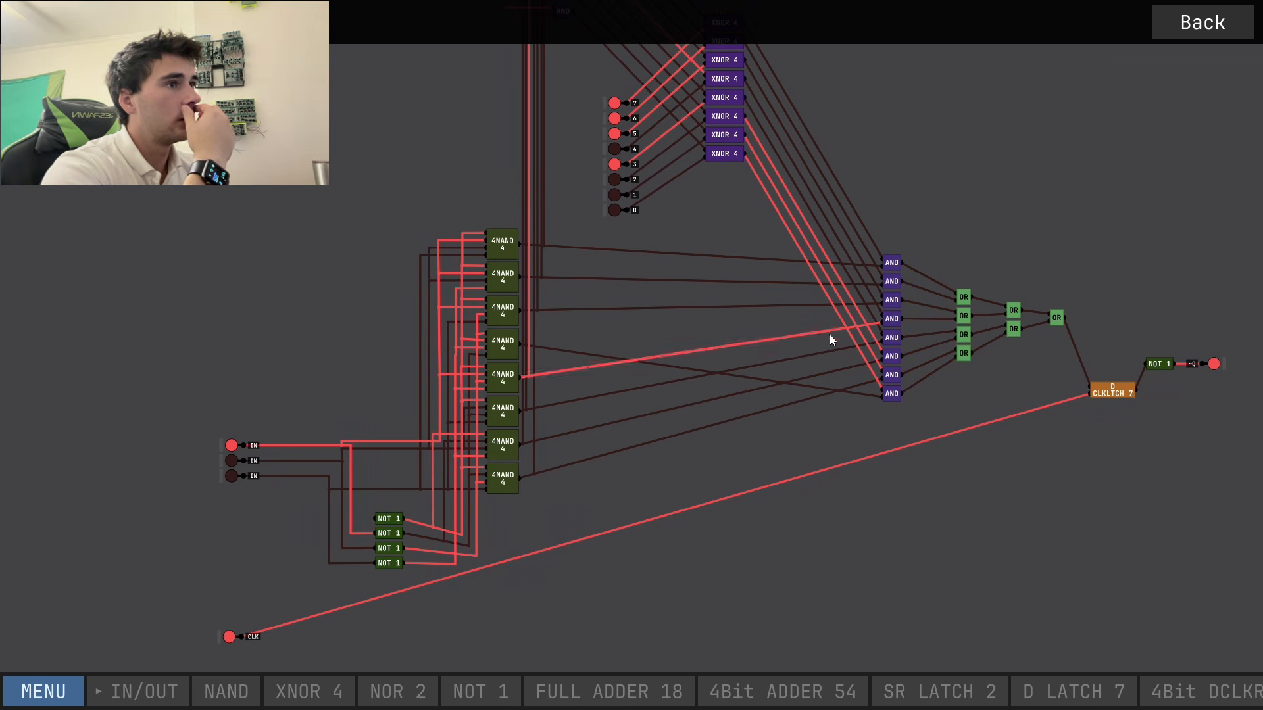
Examine the column of XNOR 4 gates inside the NN CODER, marking out all eight
scroll(756, 338, "down", 2)
left_click_drag(713, 340, 664, 483)
scroll(704, 190, "up", 2)
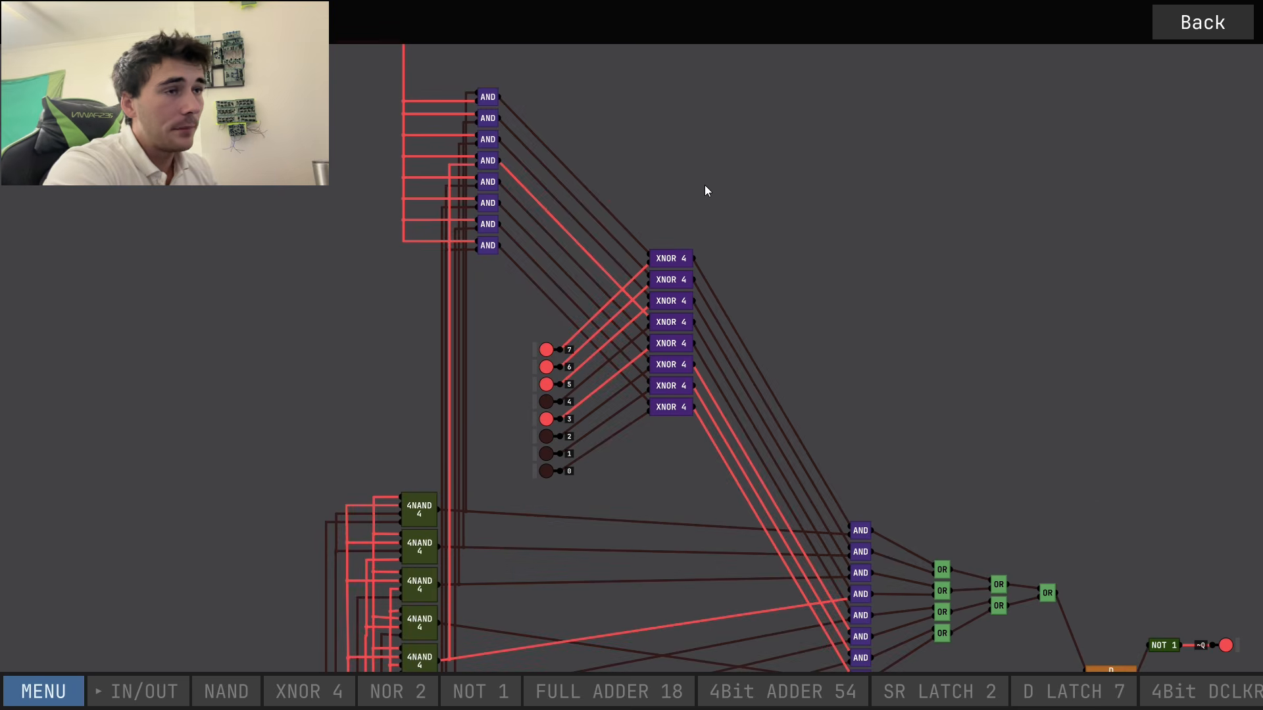
left_click_drag(587, 206, 717, 462)
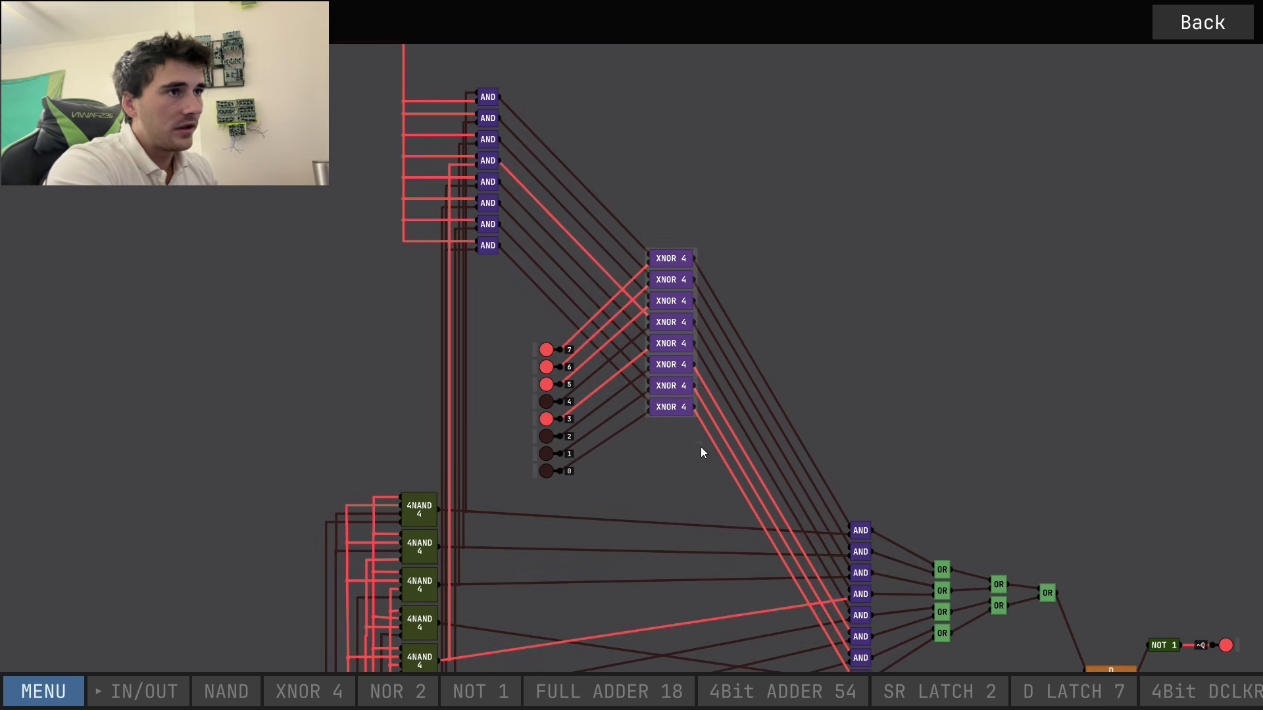
left_click(674, 207)
Trace the MAIN INPUT wire through the AND gates to the XNOR 4 gates beside the numbered pins
left_click_drag(693, 164, 753, 344)
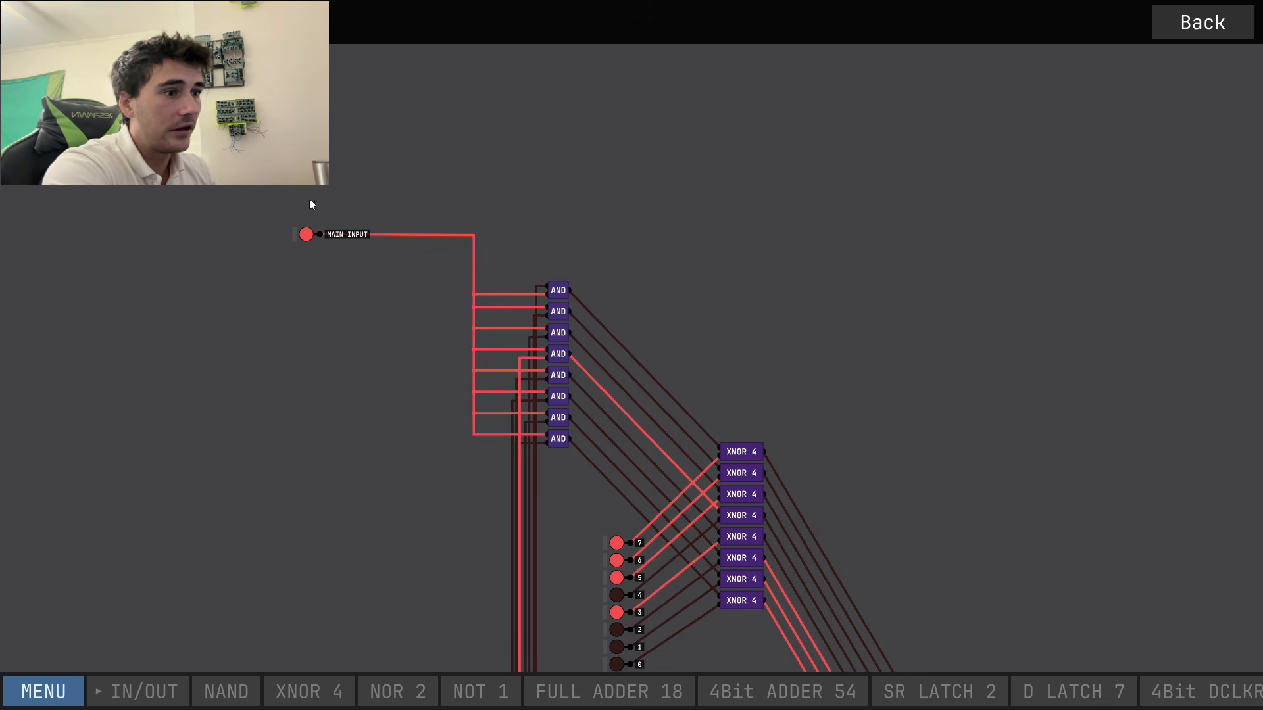
left_click_drag(580, 373, 561, 114)
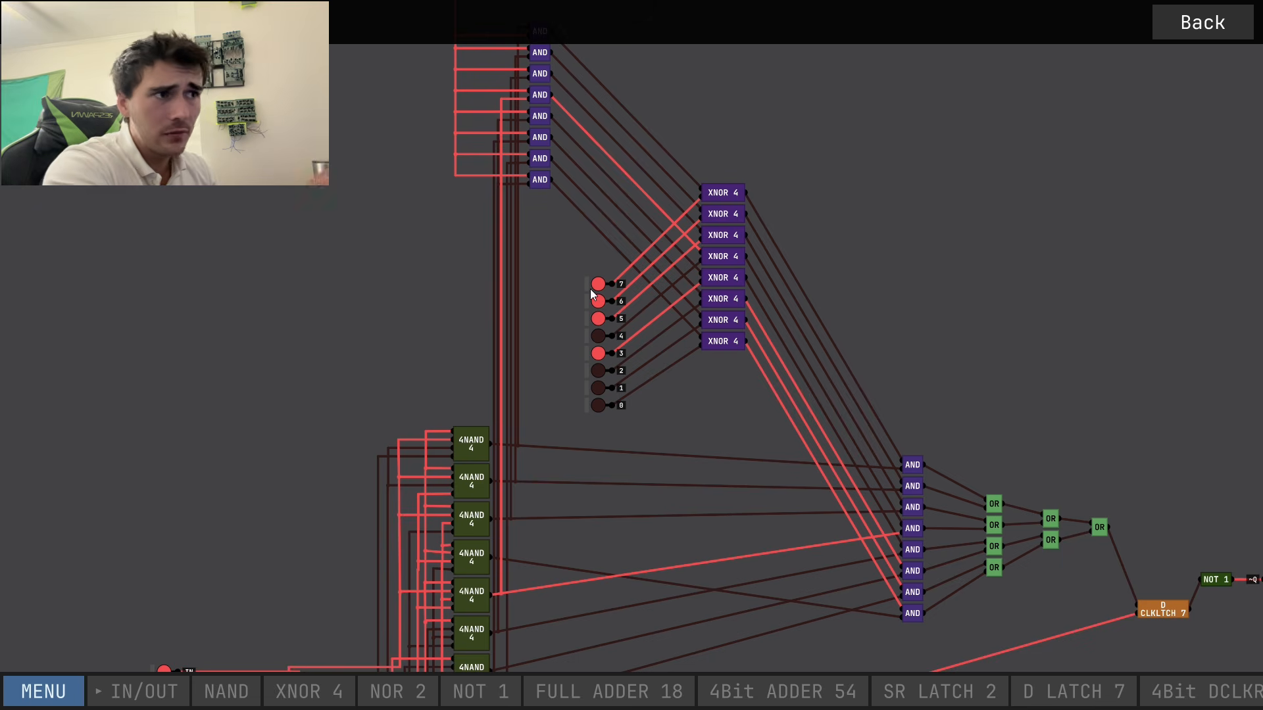
scroll(635, 338, "down", 2)
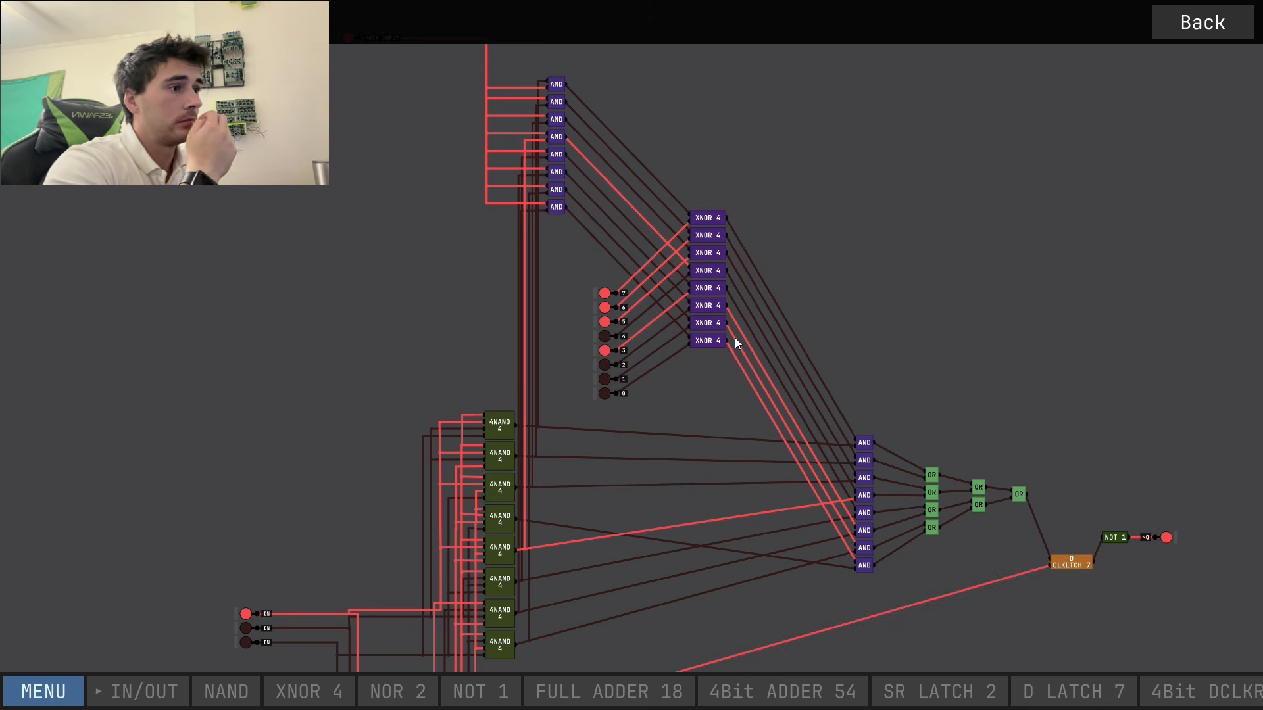
Examine how the XNOR 4 and 4NAND 4 outputs meet at the second column of AND gates inside the NN CODER
left_click_drag(906, 382, 751, 138)
scroll(847, 282, "up", 5)
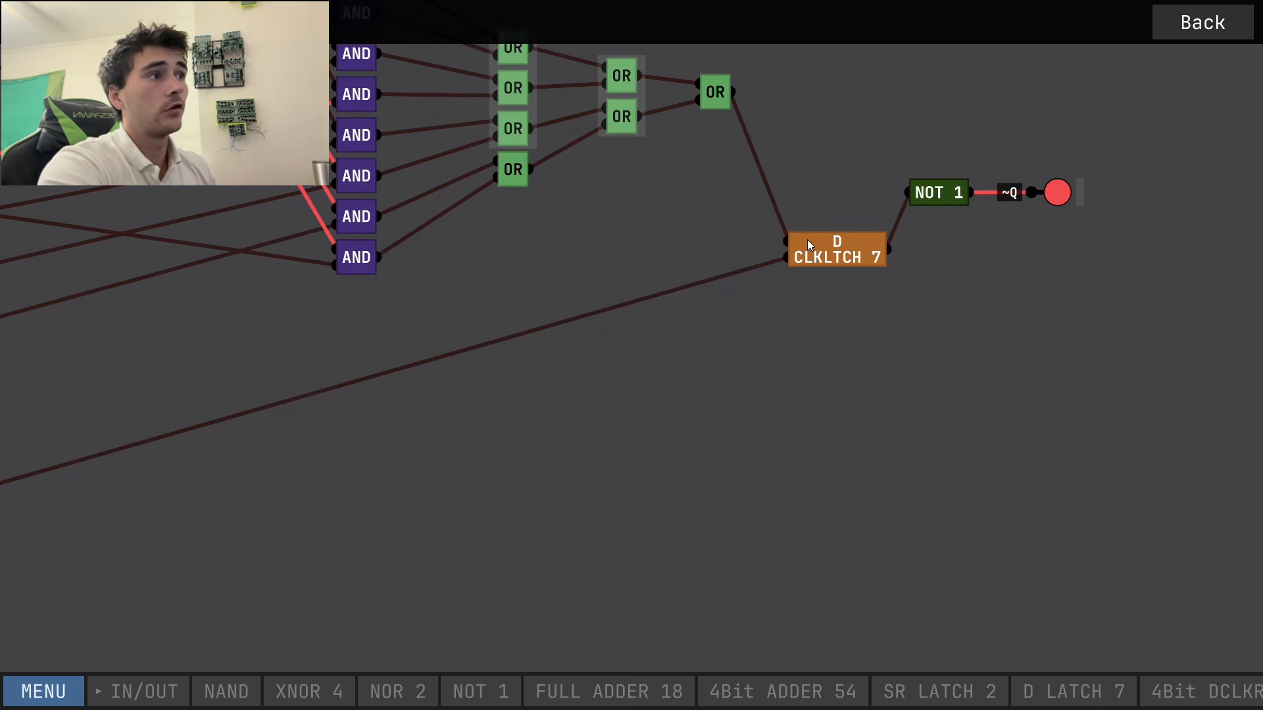
scroll(807, 242, "down", 10)
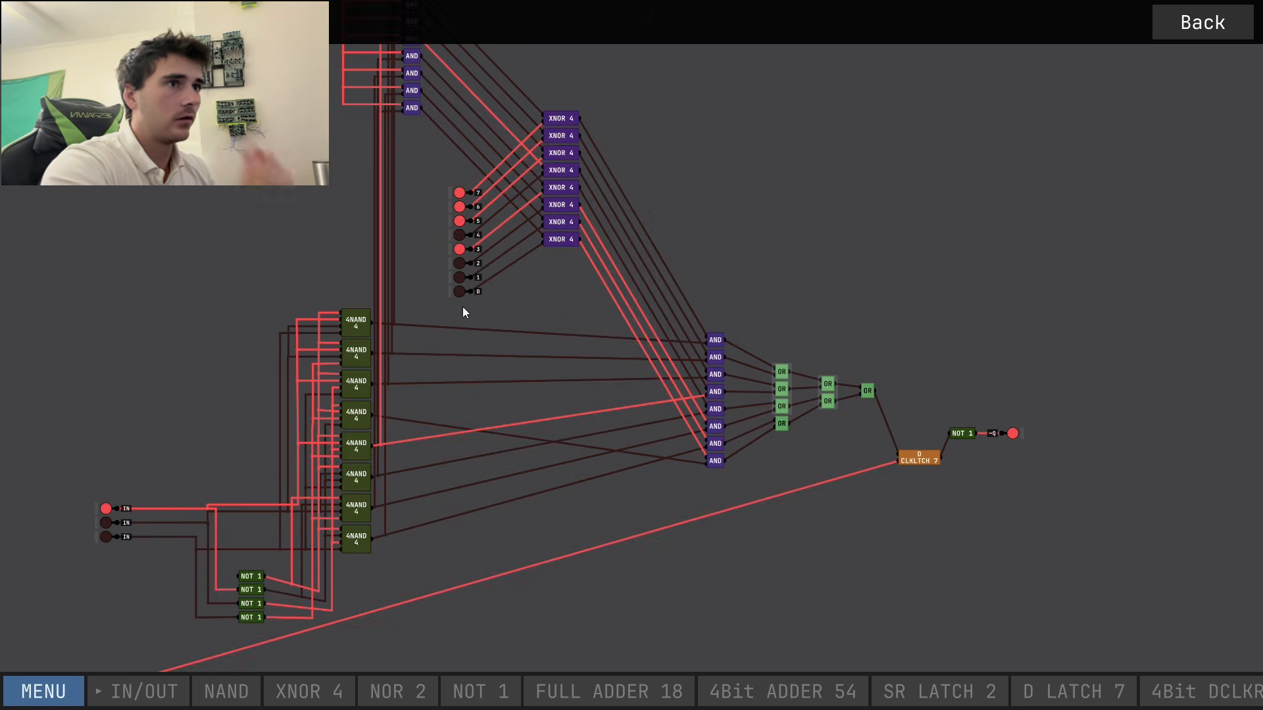
left_click_drag(464, 308, 674, 494)
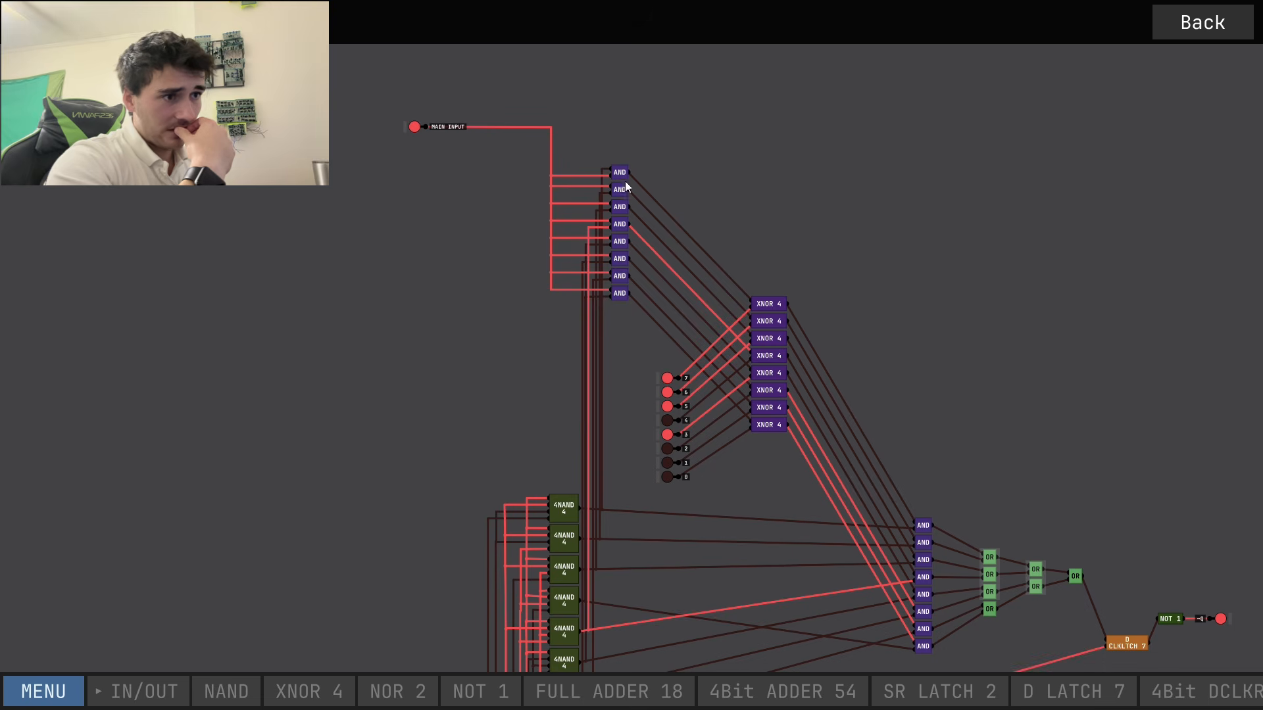
left_click_drag(555, 424, 562, 196)
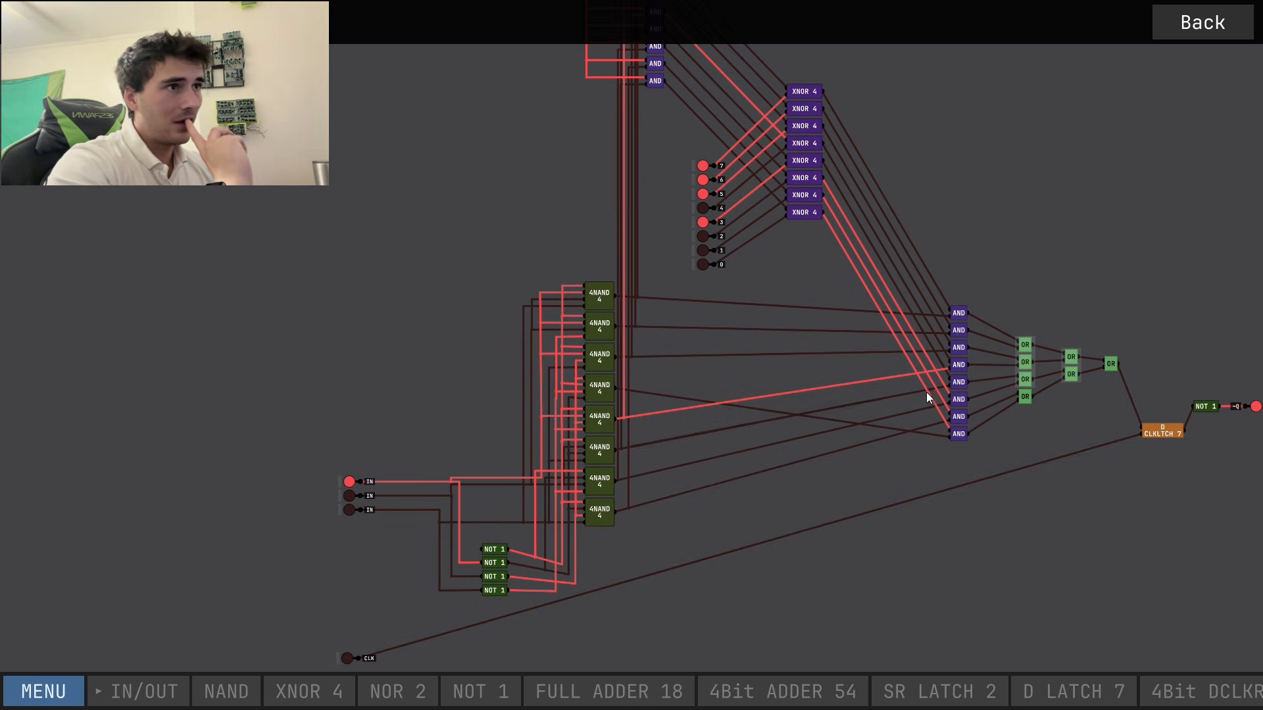
left_click_drag(719, 63, 692, 267)
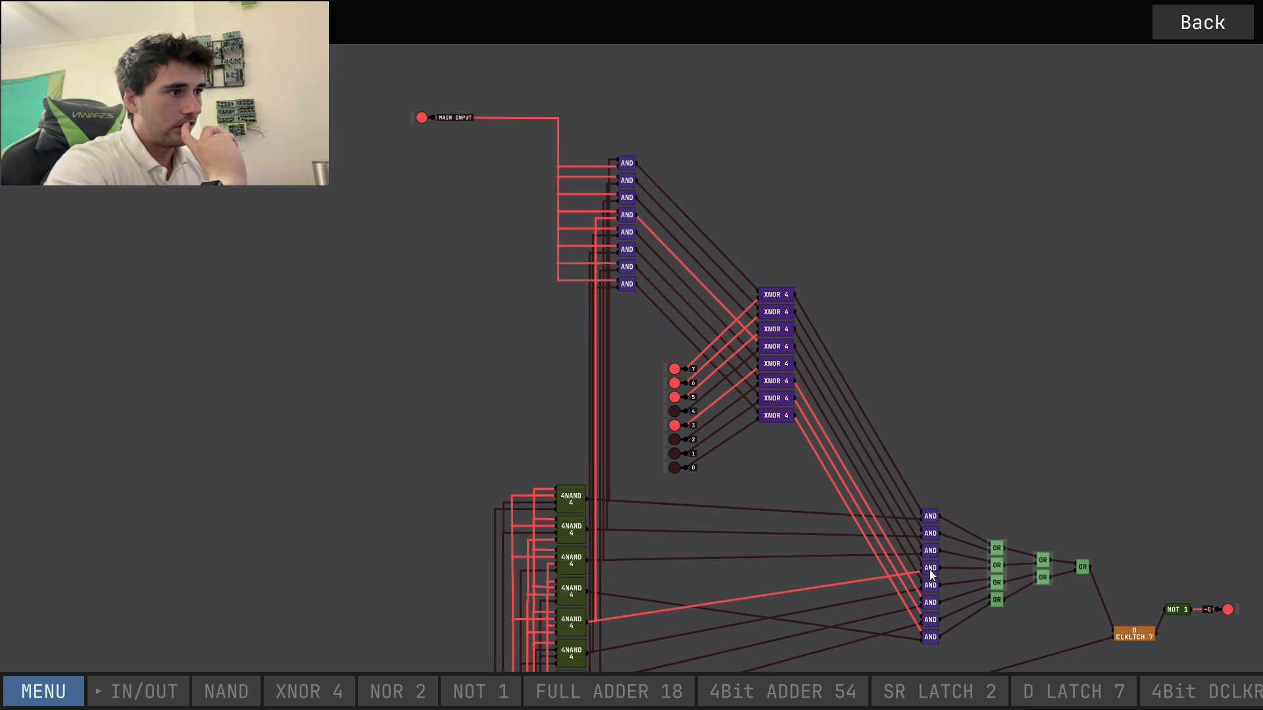
left_click_drag(931, 574, 828, 401)
scroll(819, 384, "up", 5)
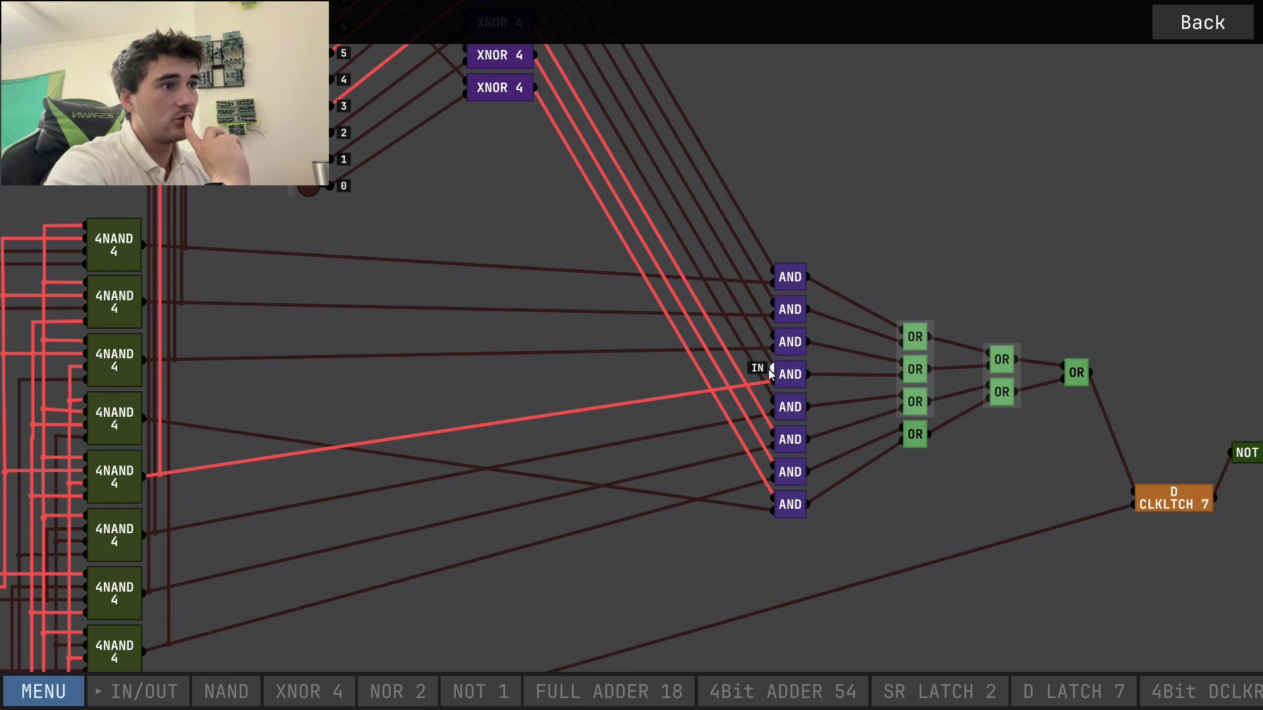
scroll(789, 389, "down", 1)
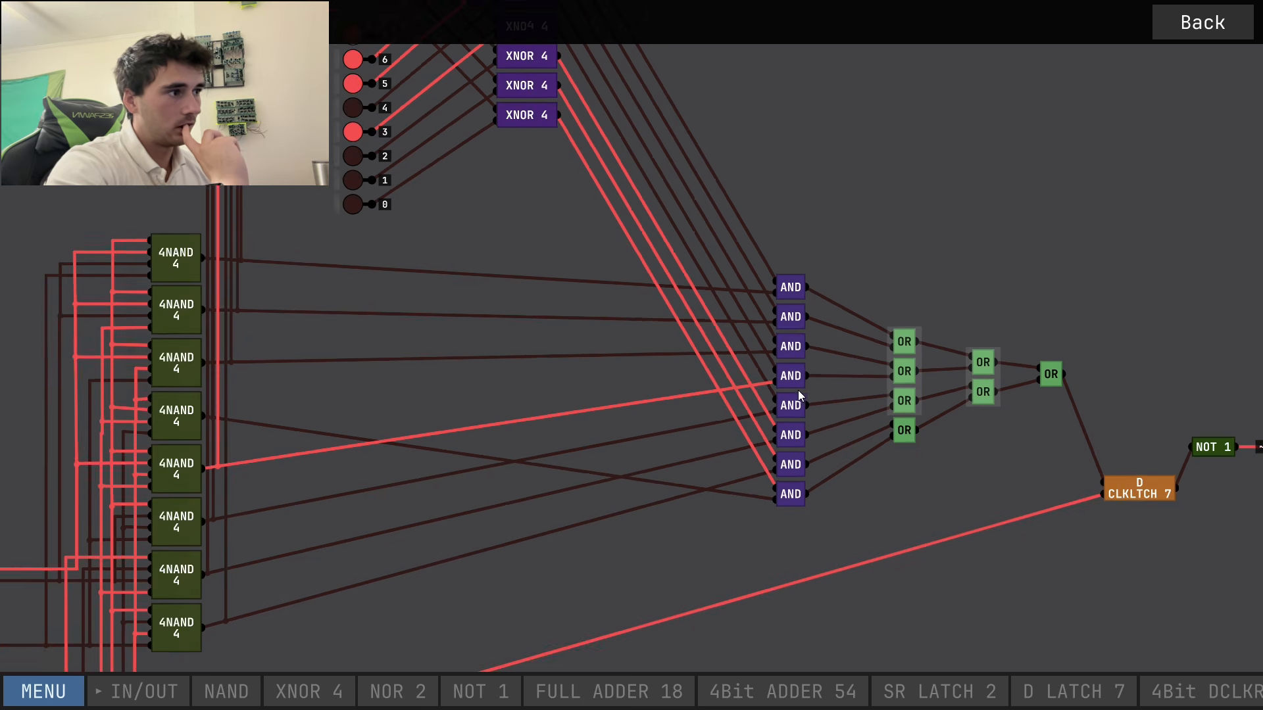
scroll(798, 390, "down", 1)
Trace the signal from the OR gates through the D CLKLTCH 7 and NOT 1 chips to the ~Q output
left_click_drag(1111, 437, 708, 317)
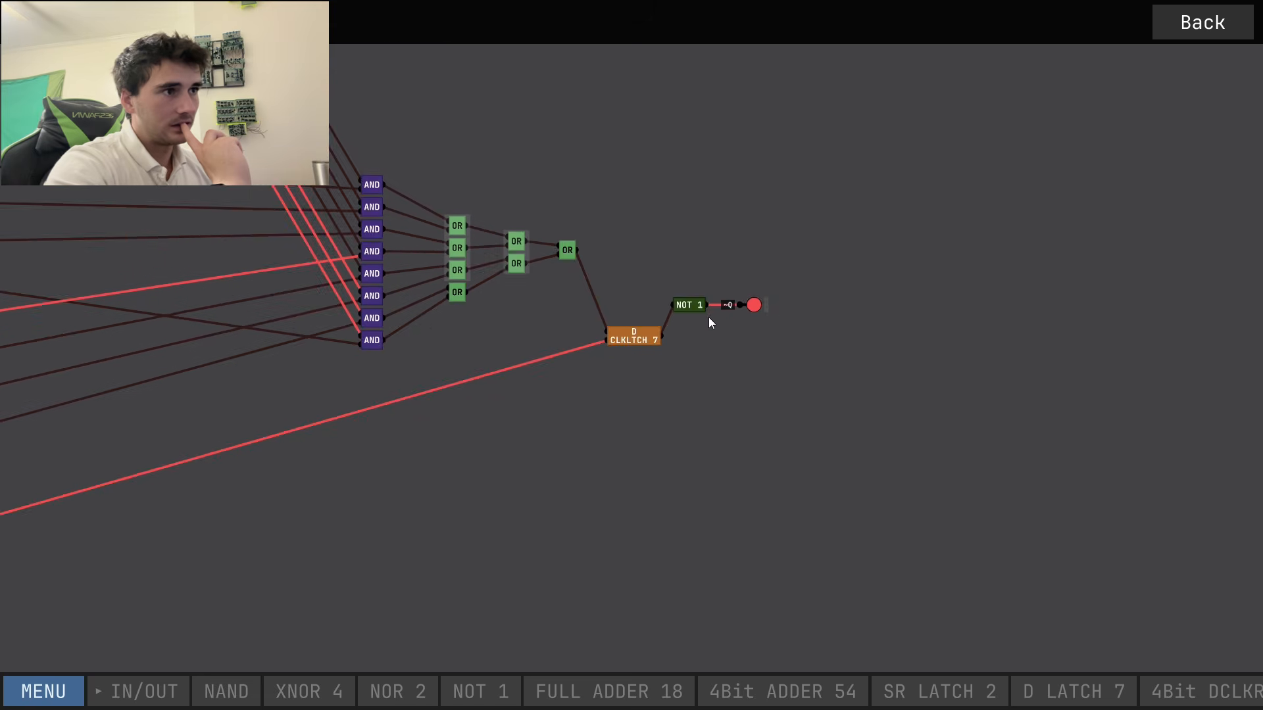
scroll(709, 317, "up", 3)
left_click_drag(748, 226, 917, 397)
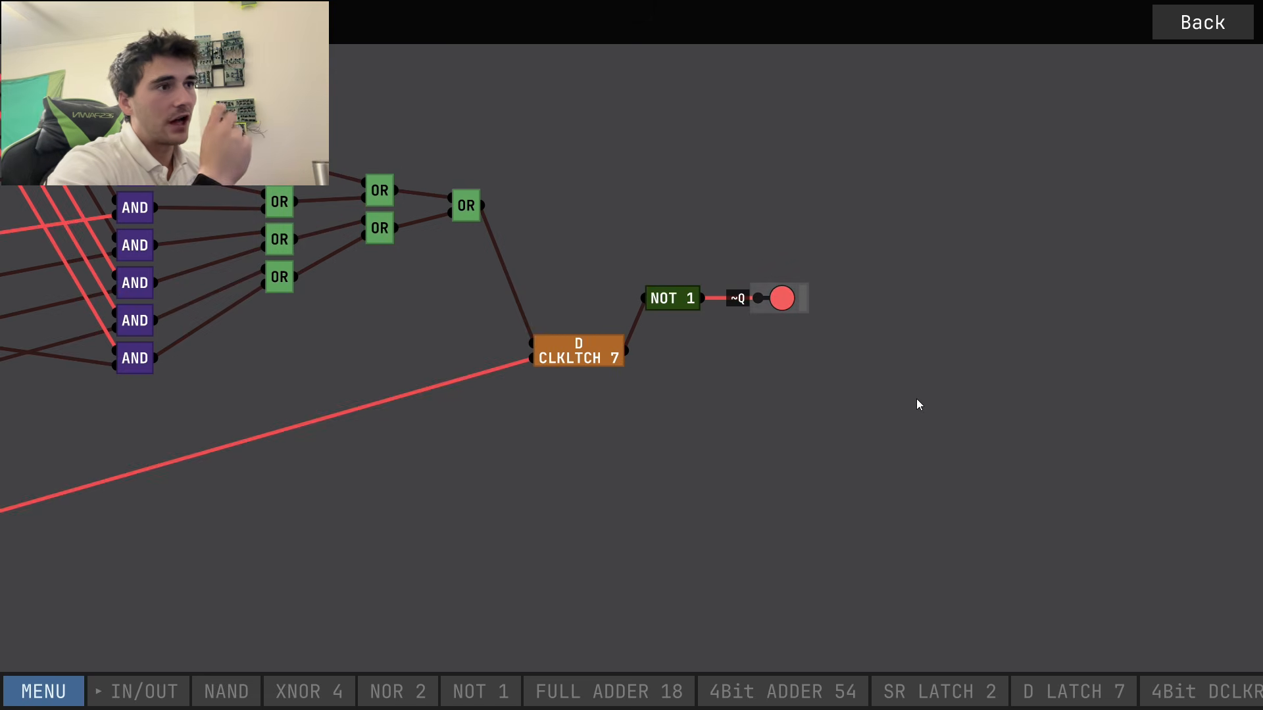
left_click(917, 399)
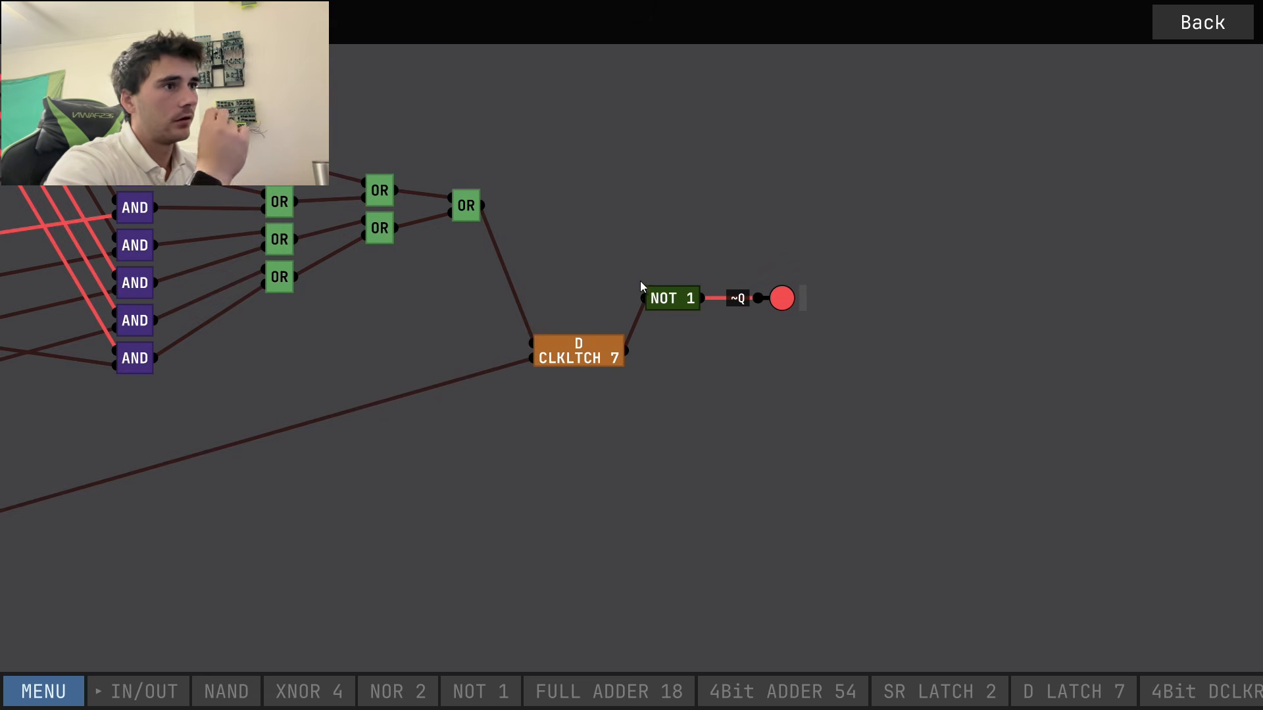
scroll(641, 287, "down", 2)
left_click_drag(723, 217, 868, 408)
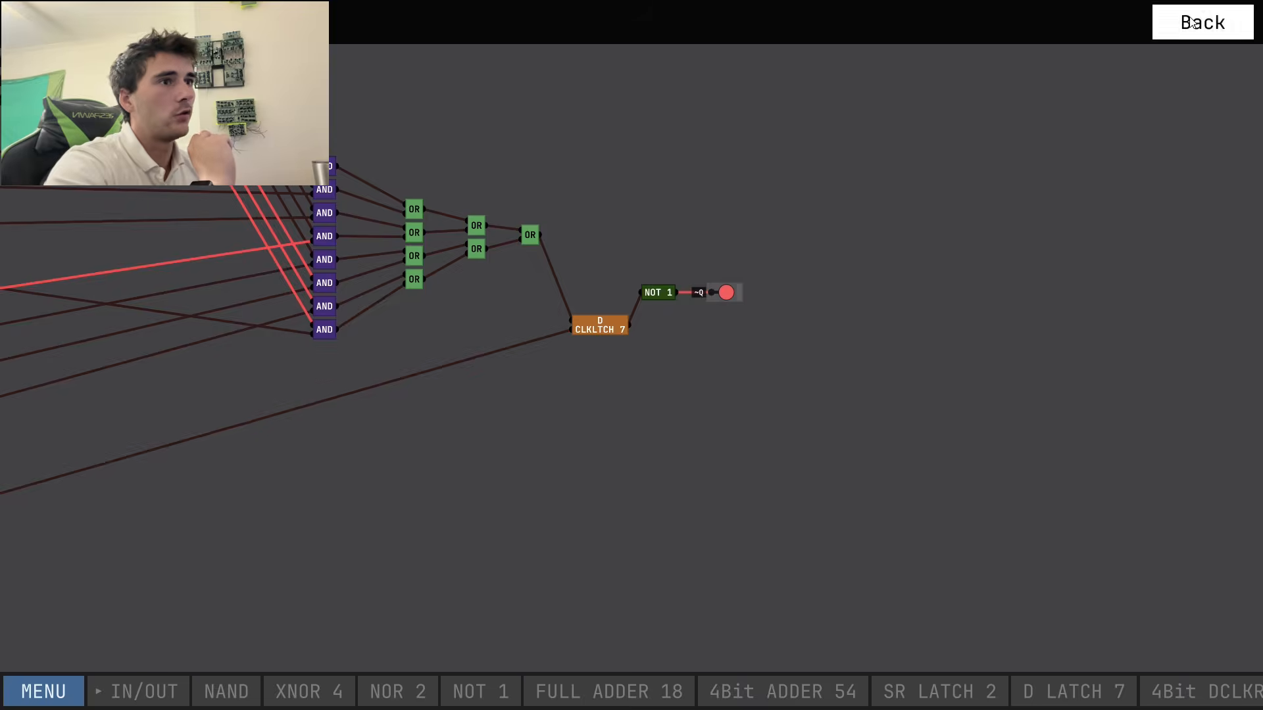
Return to the main network circuit and run a training pass by switching the LEARN pin on and off
left_click(1192, 23)
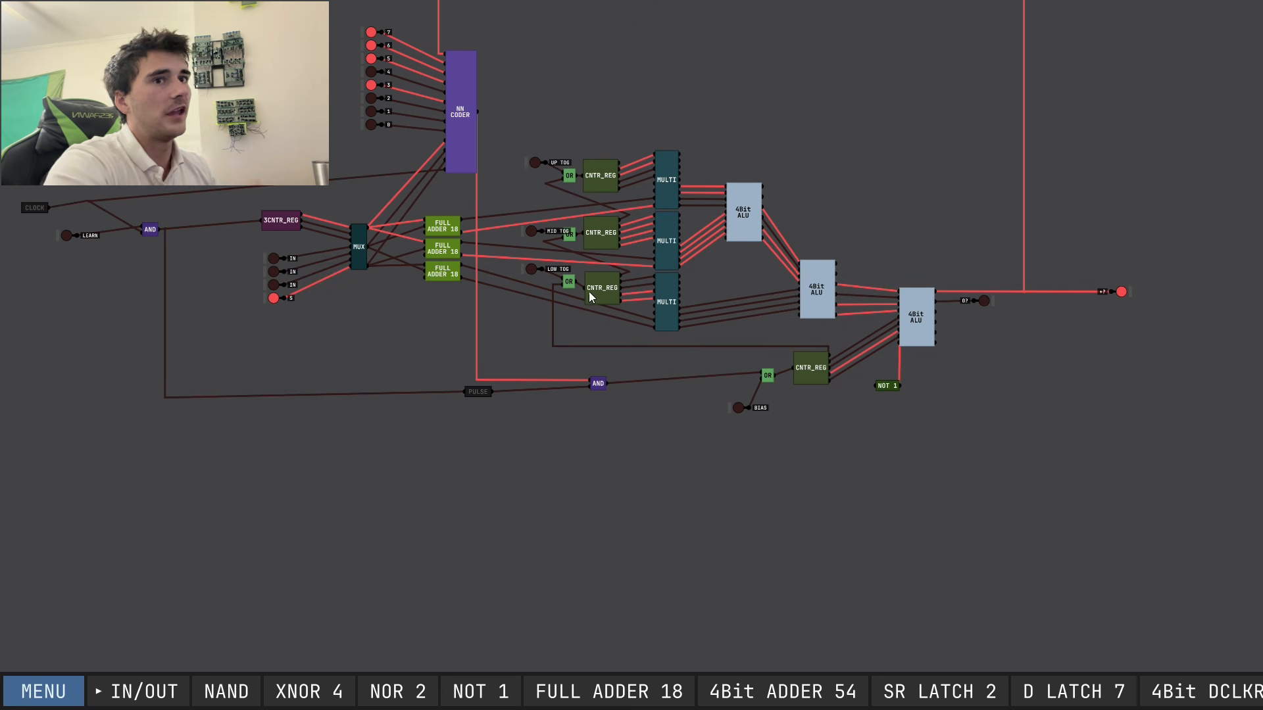
left_click(66, 236)
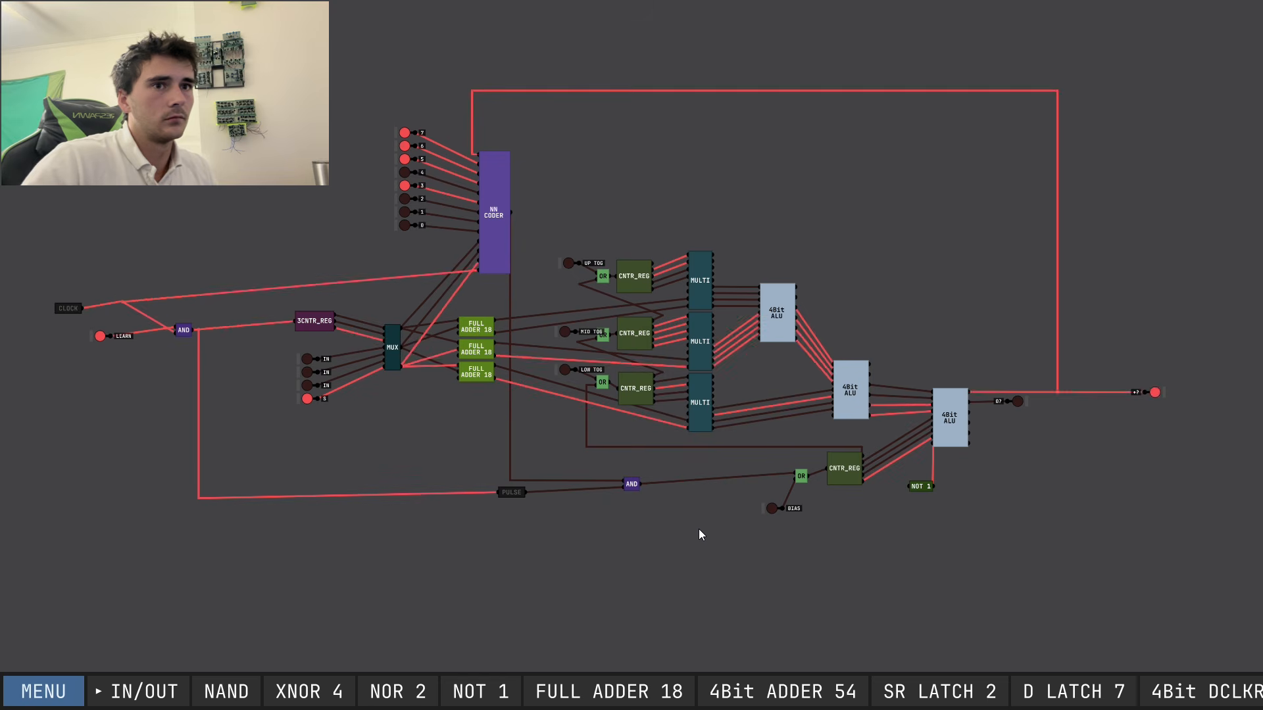
left_click(99, 336)
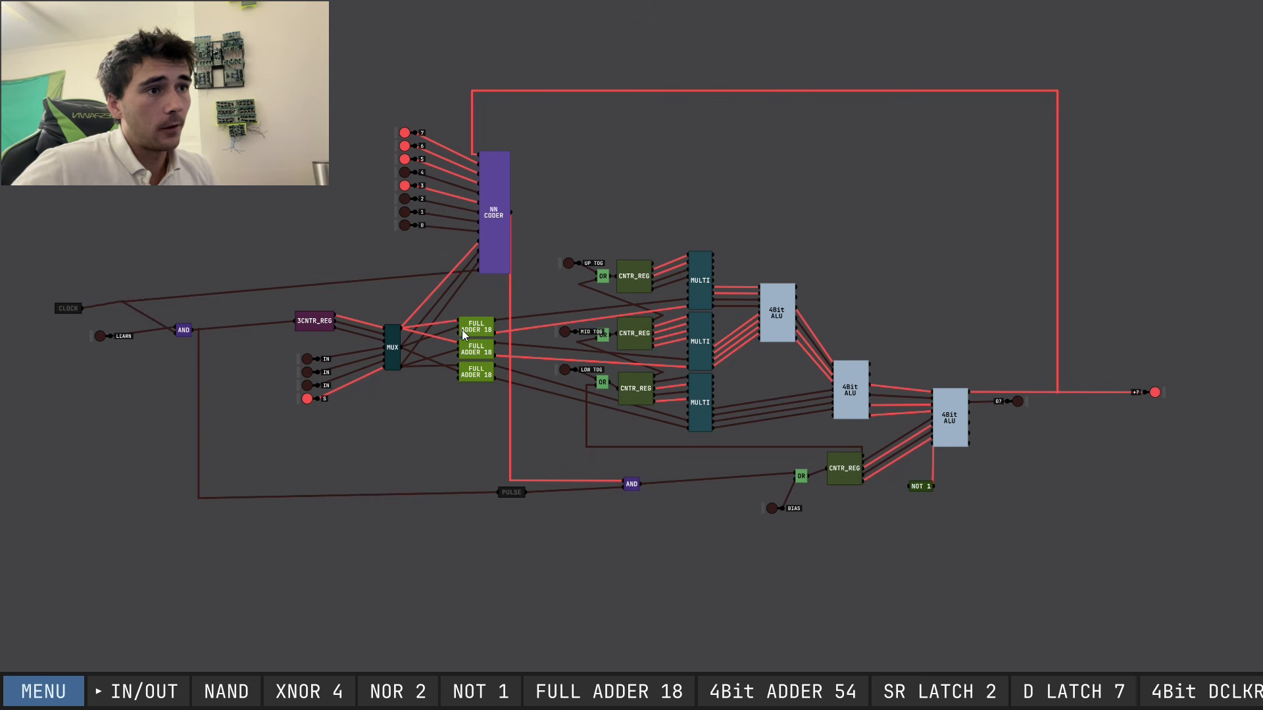
Examine the full adders, the CNTR_REG and MULTI chips, and the bias CNTR_REG, marking out each group
left_click_drag(454, 304, 497, 417)
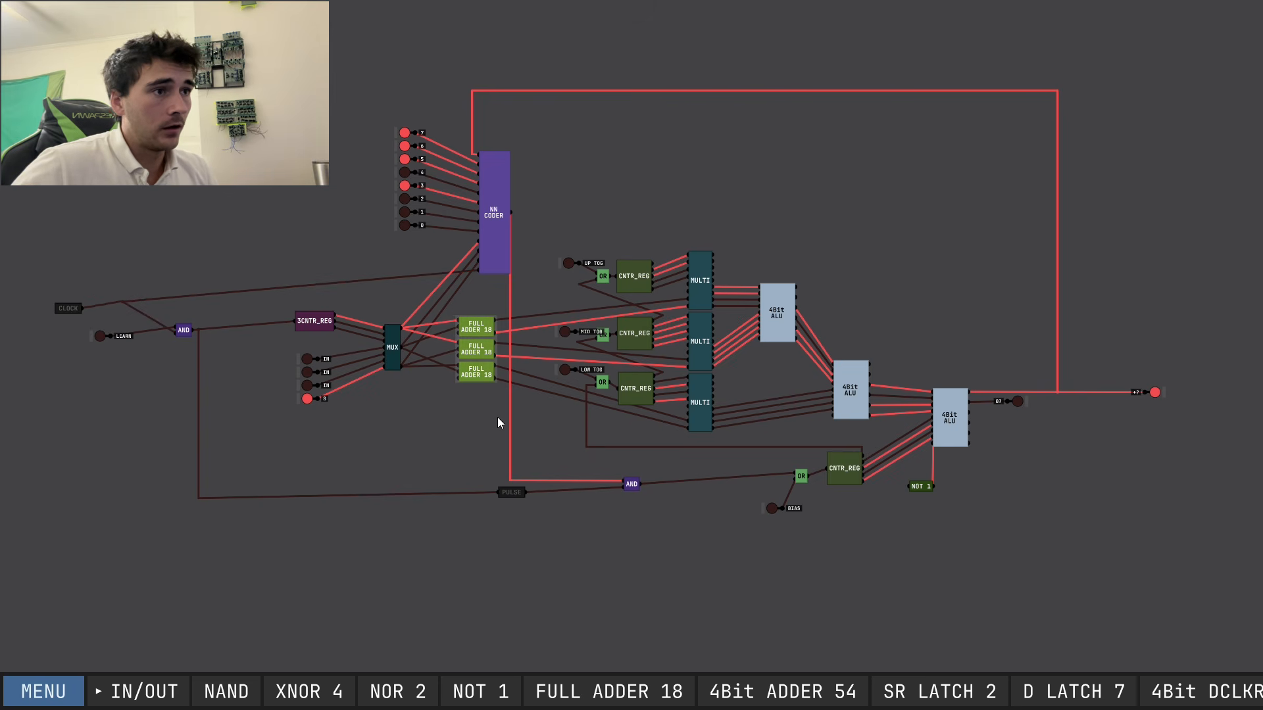
left_click_drag(553, 208, 975, 446)
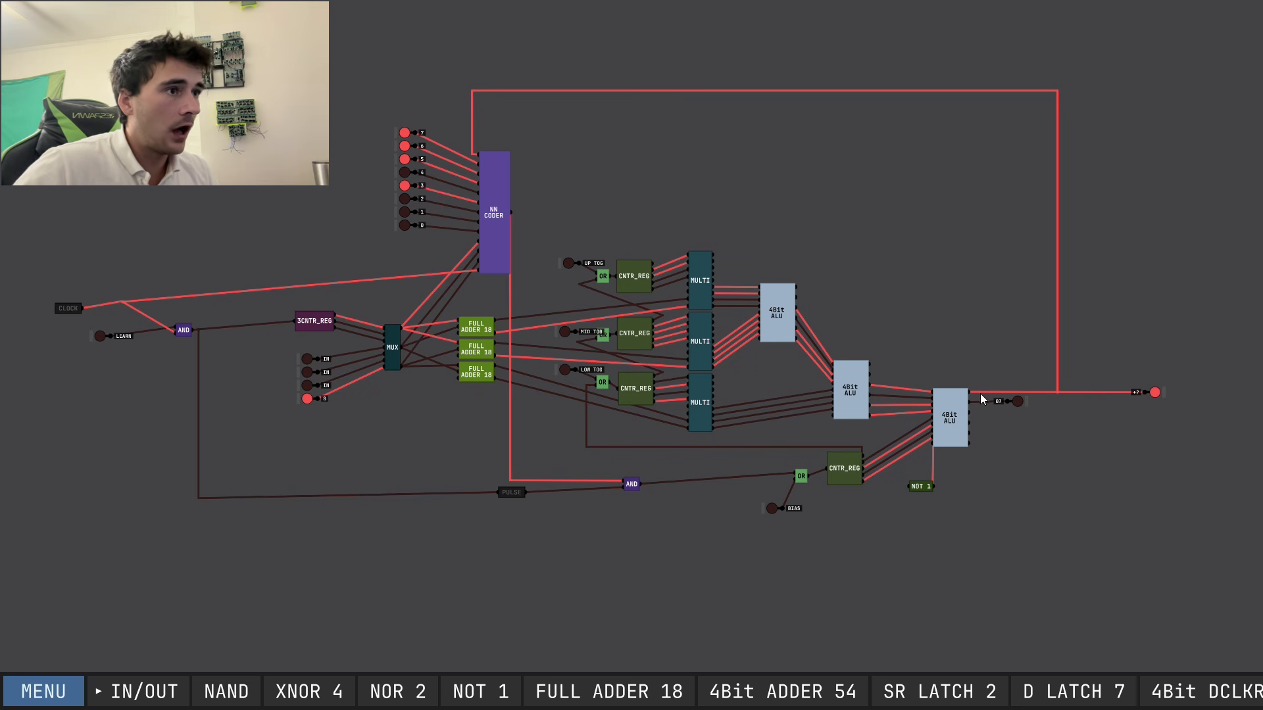
left_click_drag(567, 194, 753, 436)
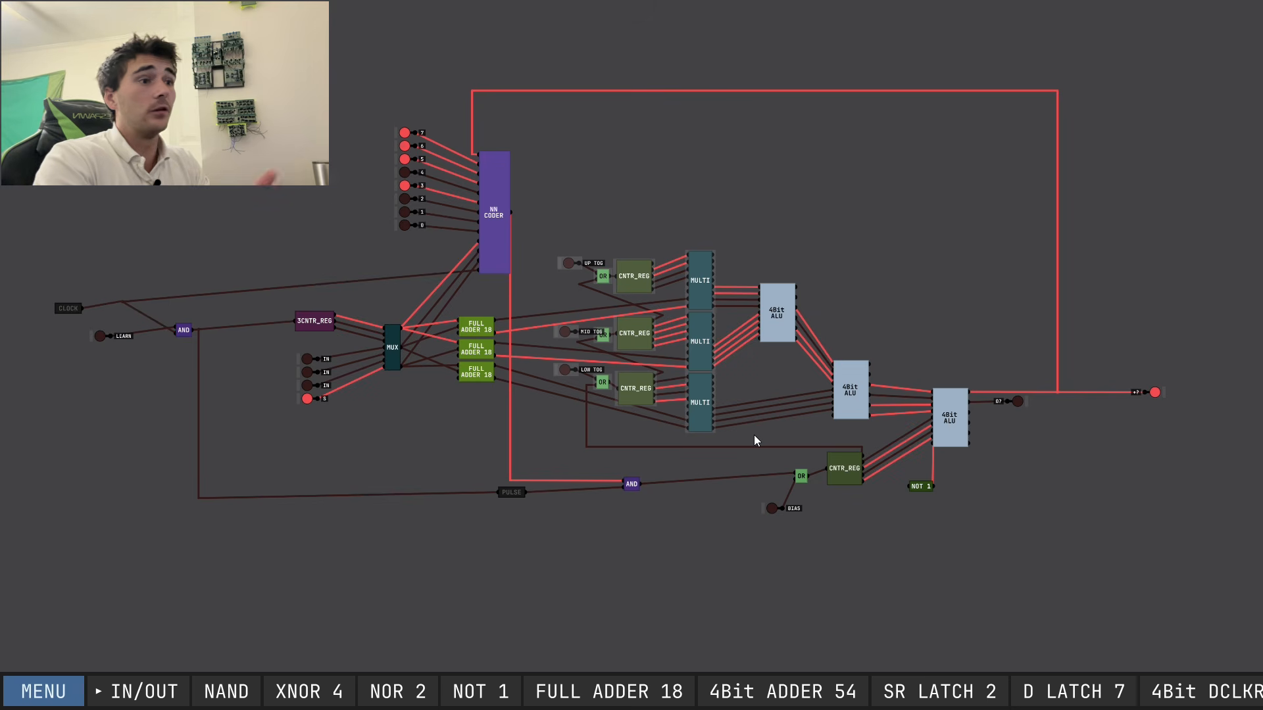
left_click(1059, 448)
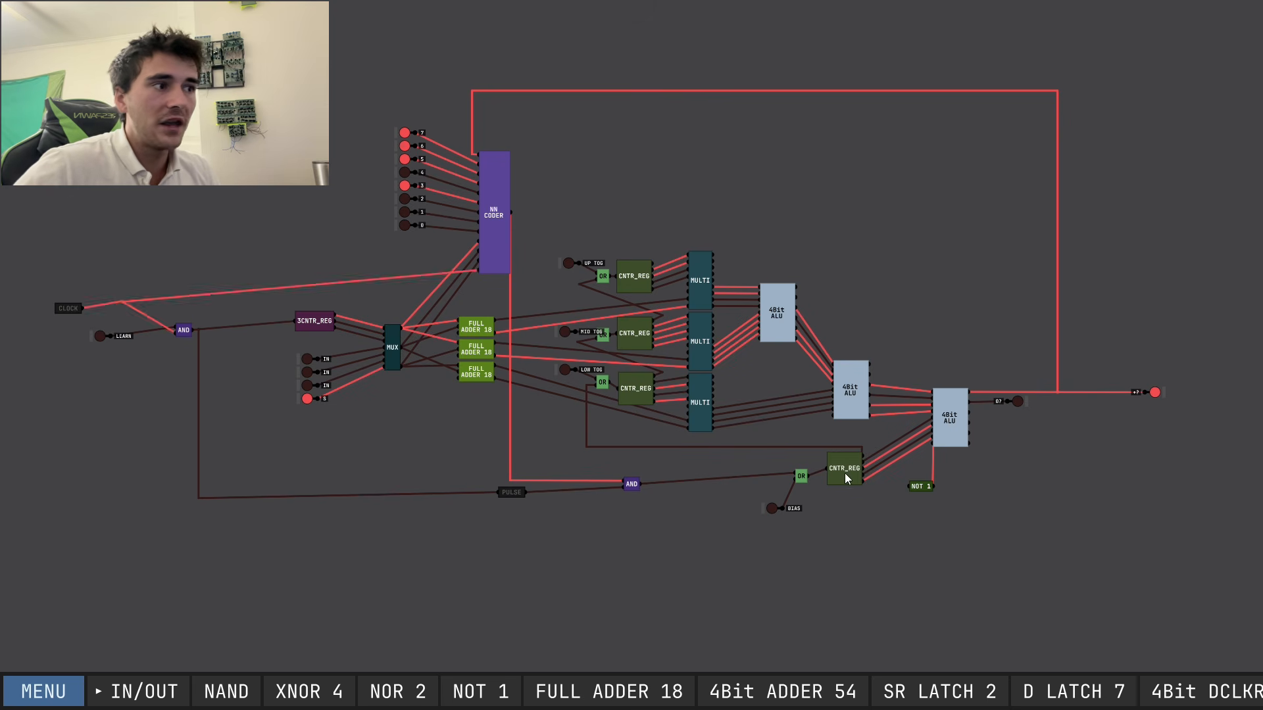
left_click_drag(815, 431, 881, 510)
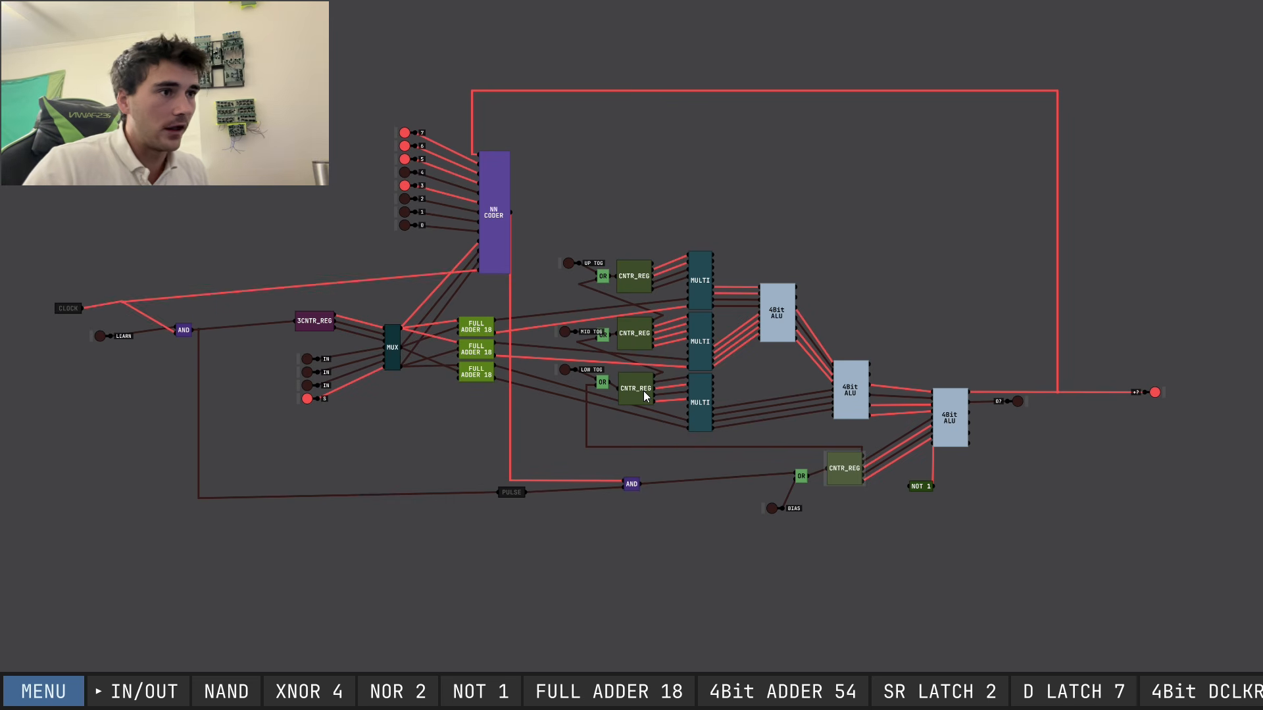
left_click_drag(613, 368, 656, 435)
left_click(640, 335)
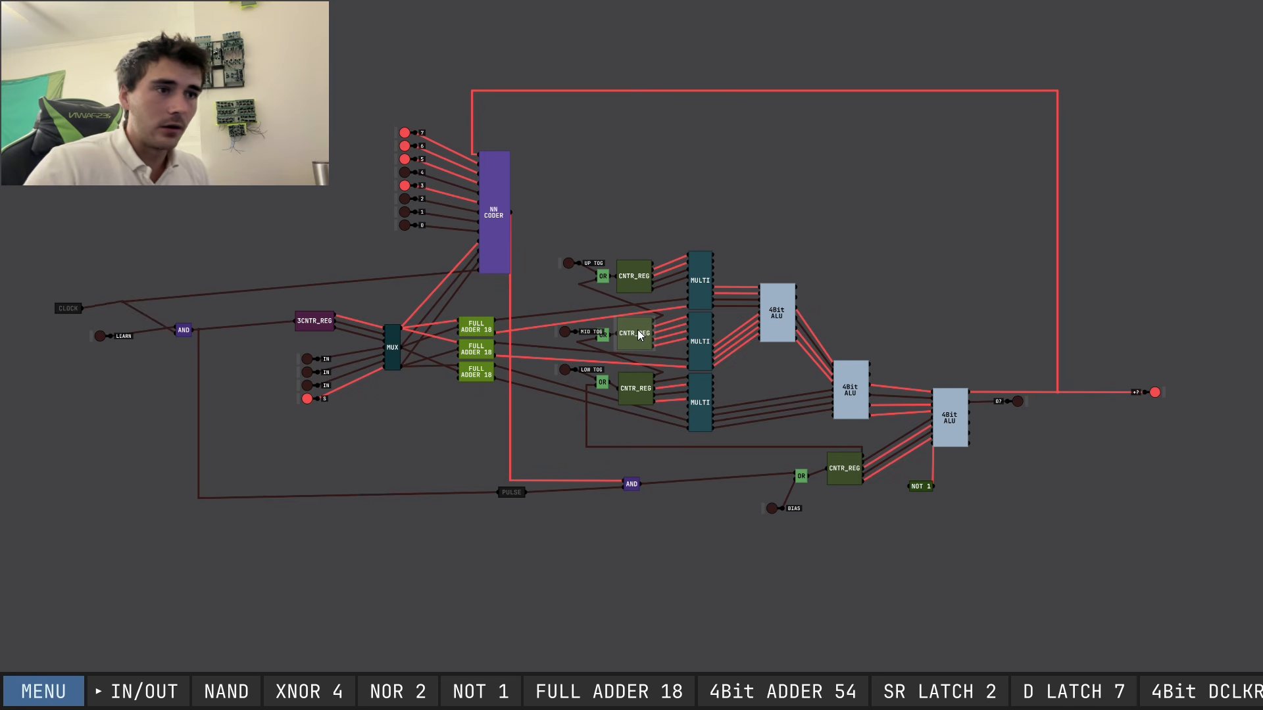
Run another training pass with the LEARN pin, then disturb the learned weights by pulsing the MID TOG and UP TOG pins
left_click(101, 337)
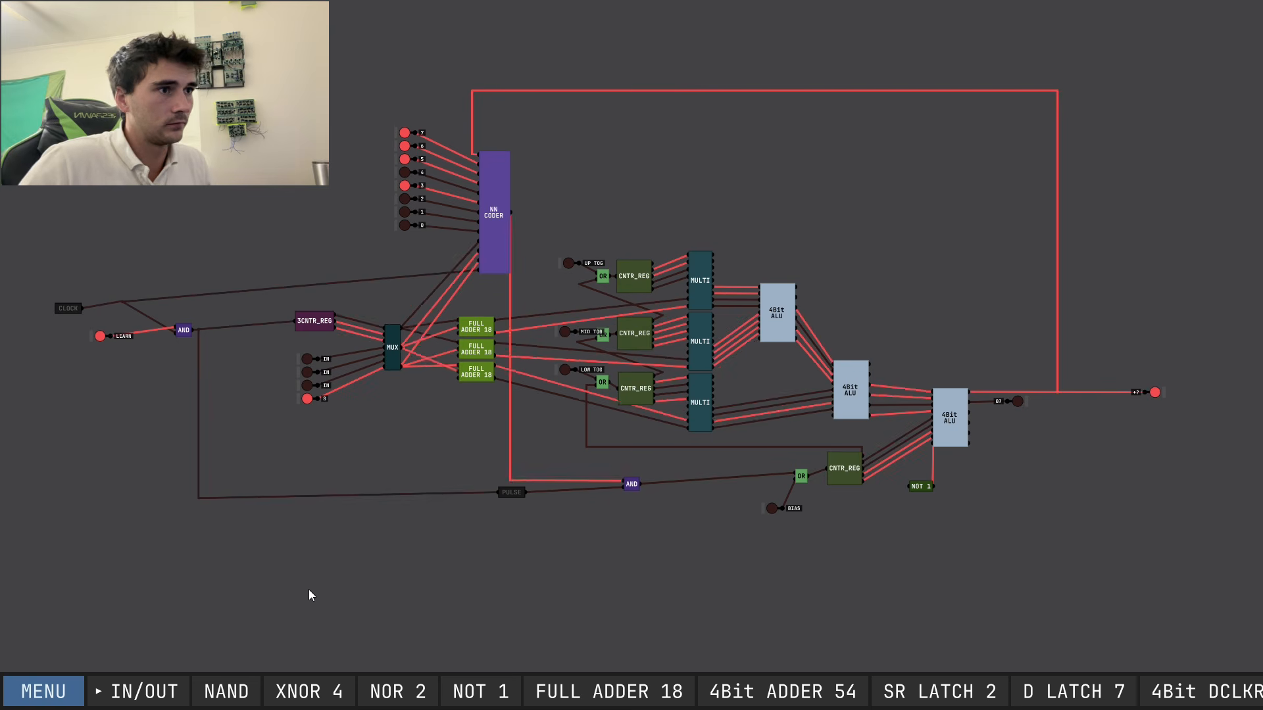
left_click(100, 337)
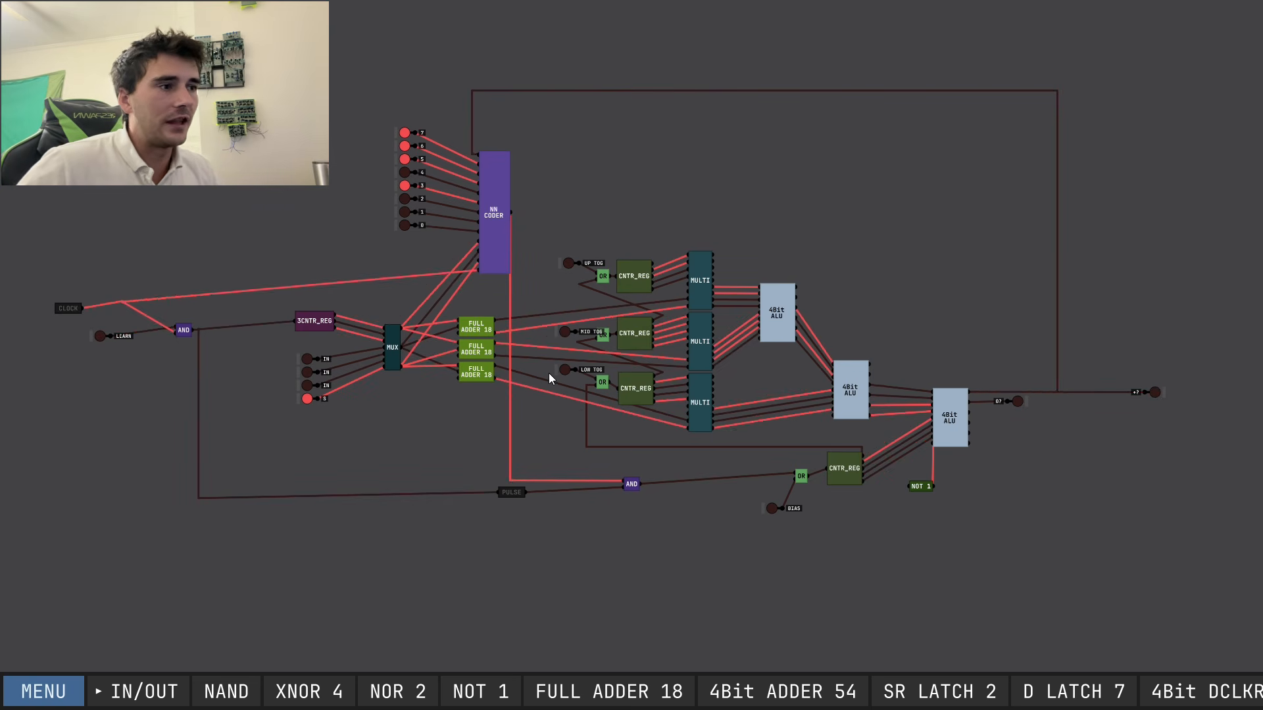
left_click(564, 332)
left_click(565, 332)
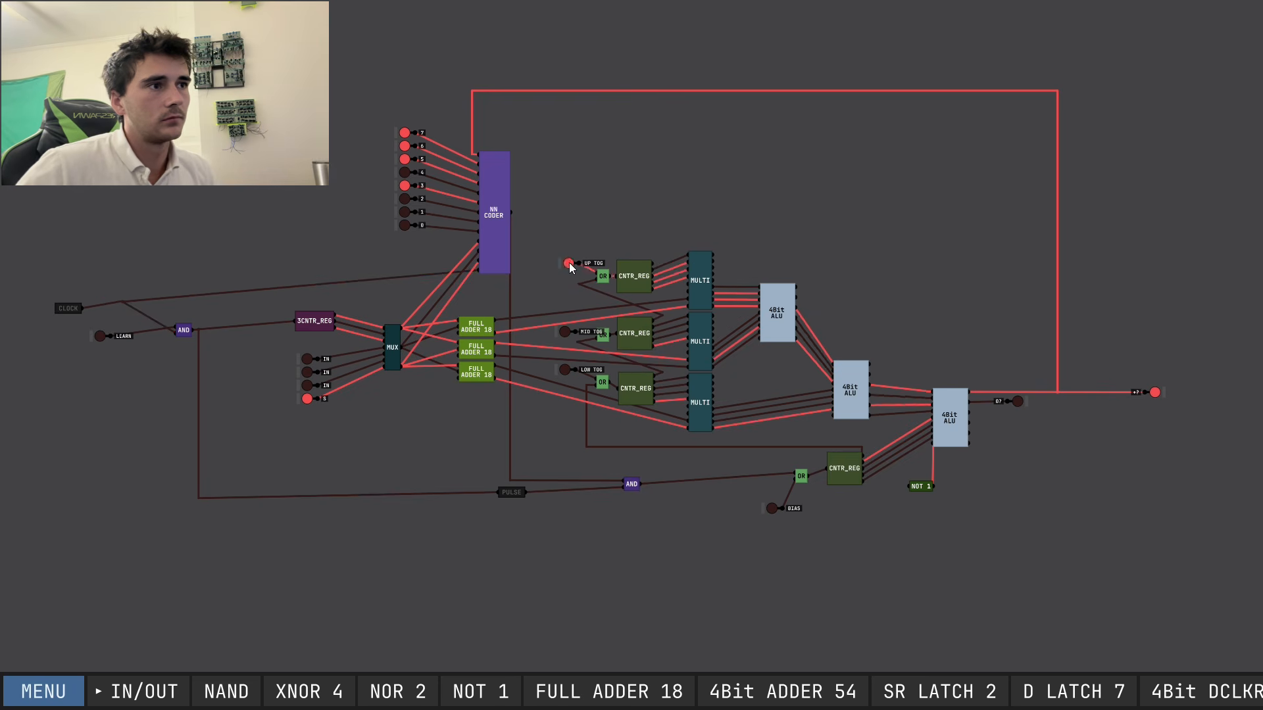
Retrain the network with the LEARN pin, marking out the NN CODER and its target pins before switching learning off
left_click(100, 336)
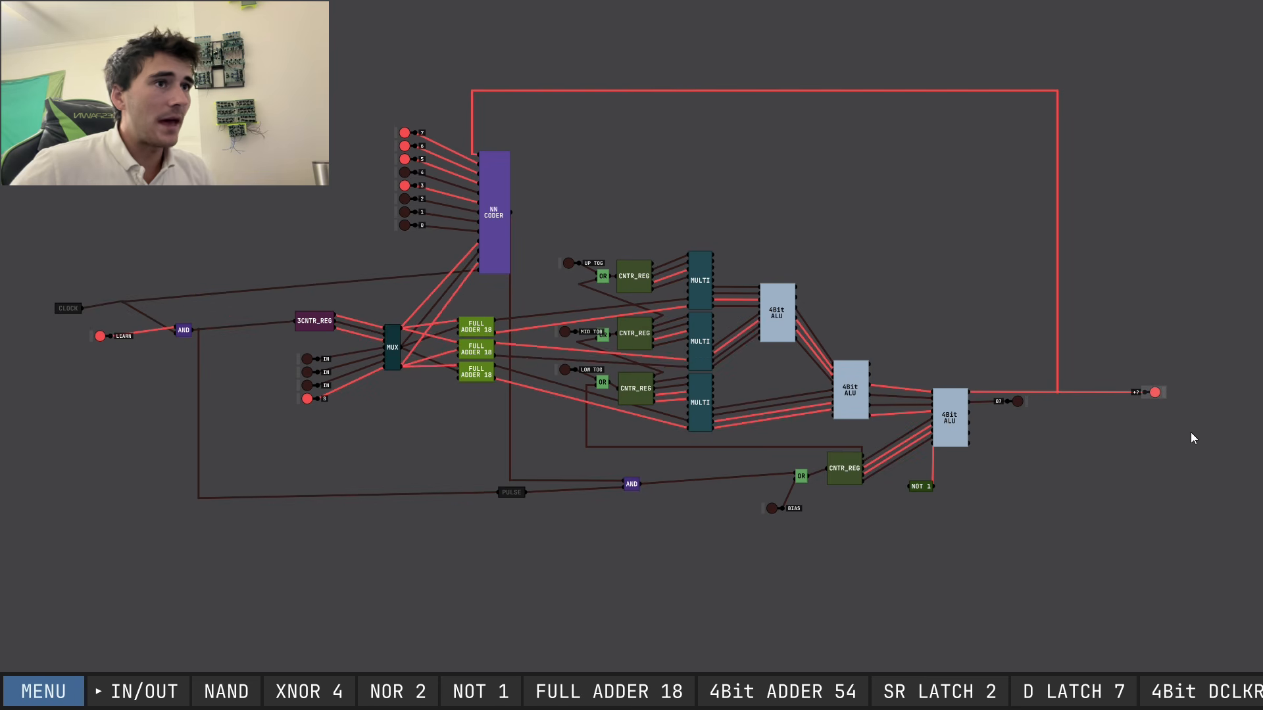
left_click_drag(335, 96, 544, 244)
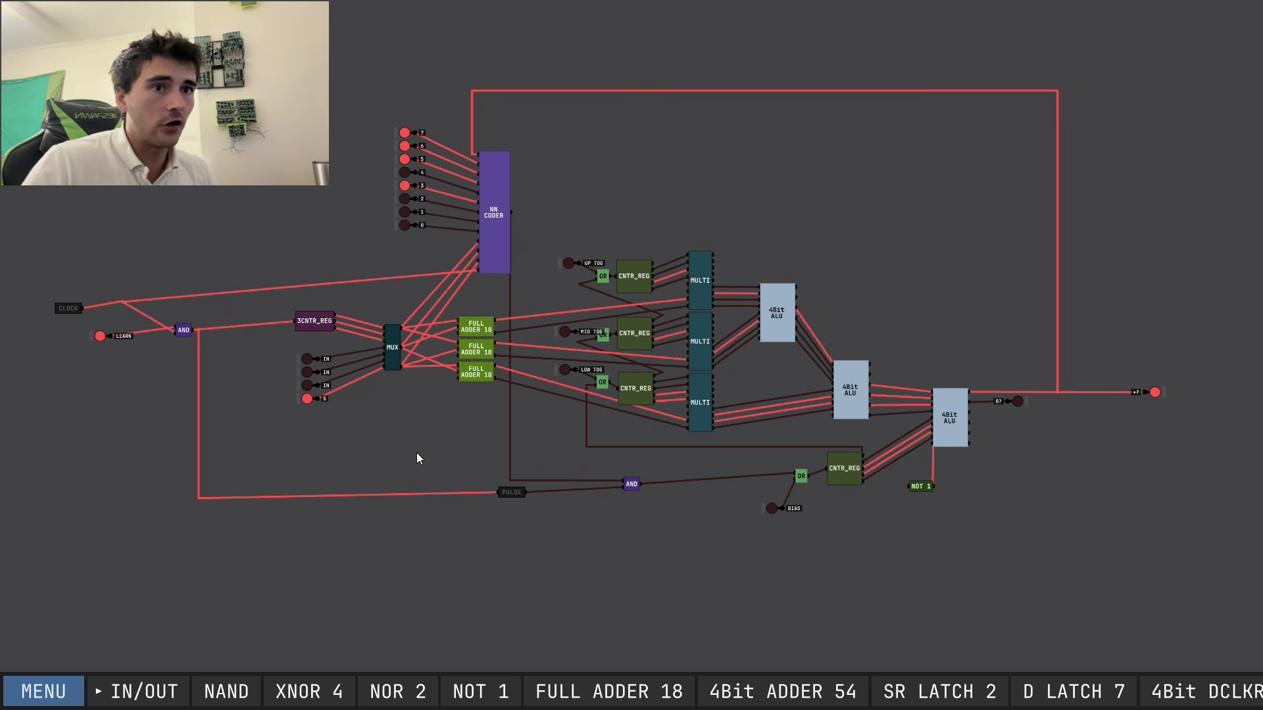
left_click(100, 336)
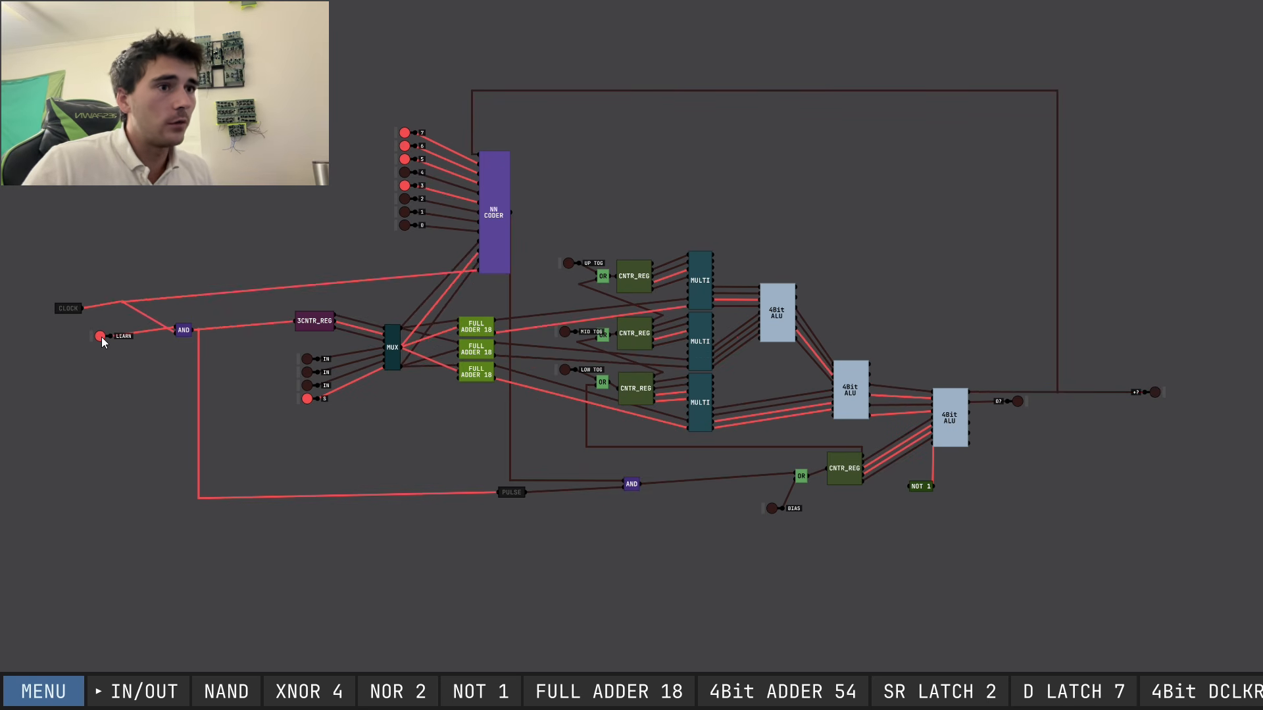
Test the MUX selection by toggling the S pin, leaving it off
left_click(306, 398)
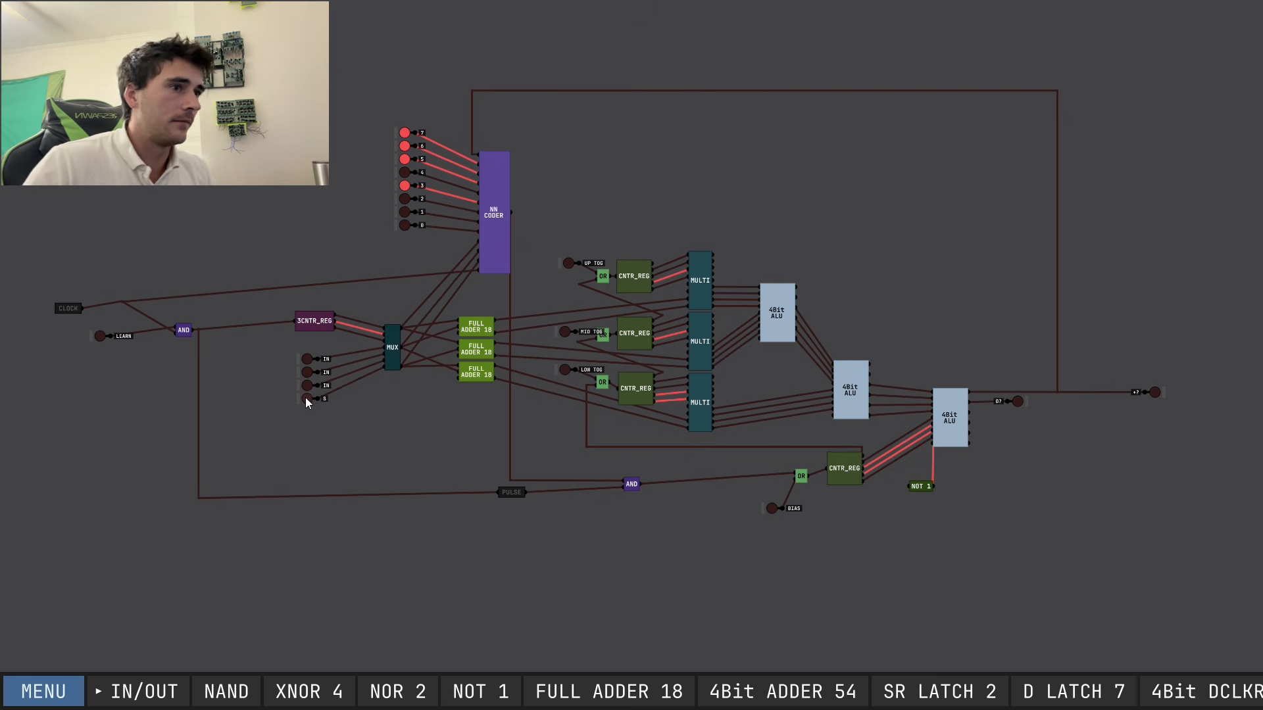
left_click(307, 399)
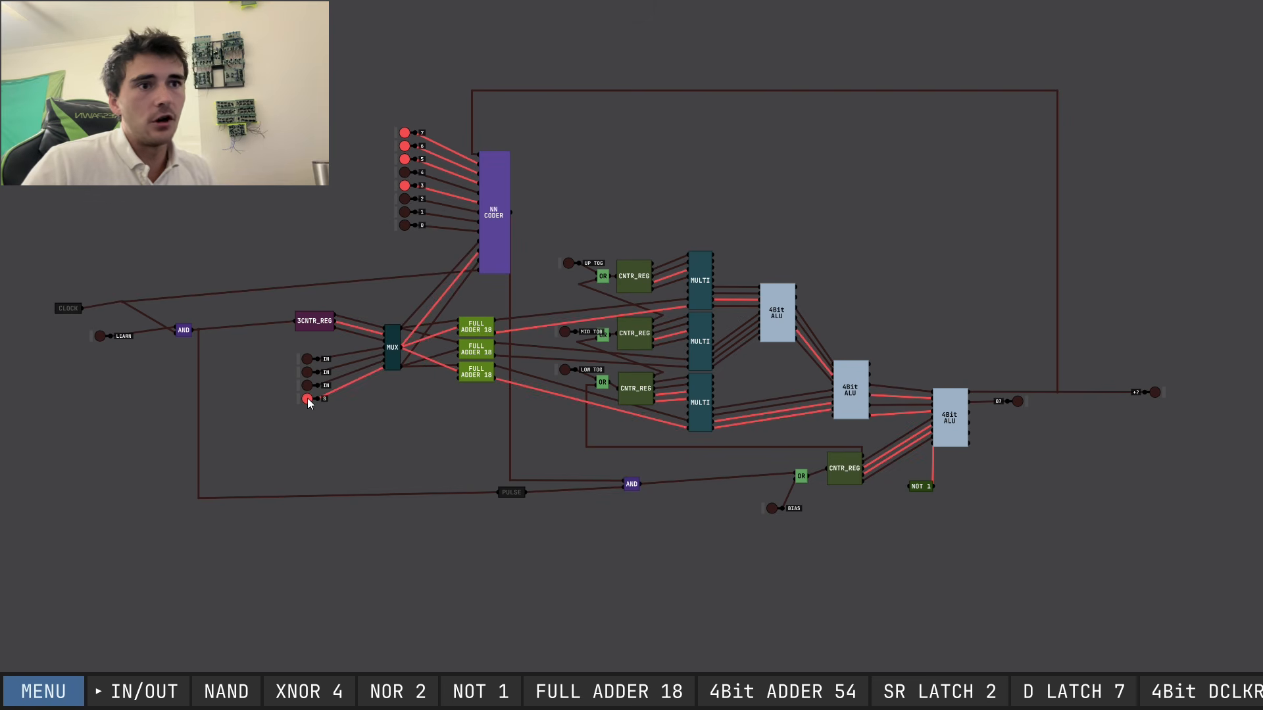
left_click(307, 399)
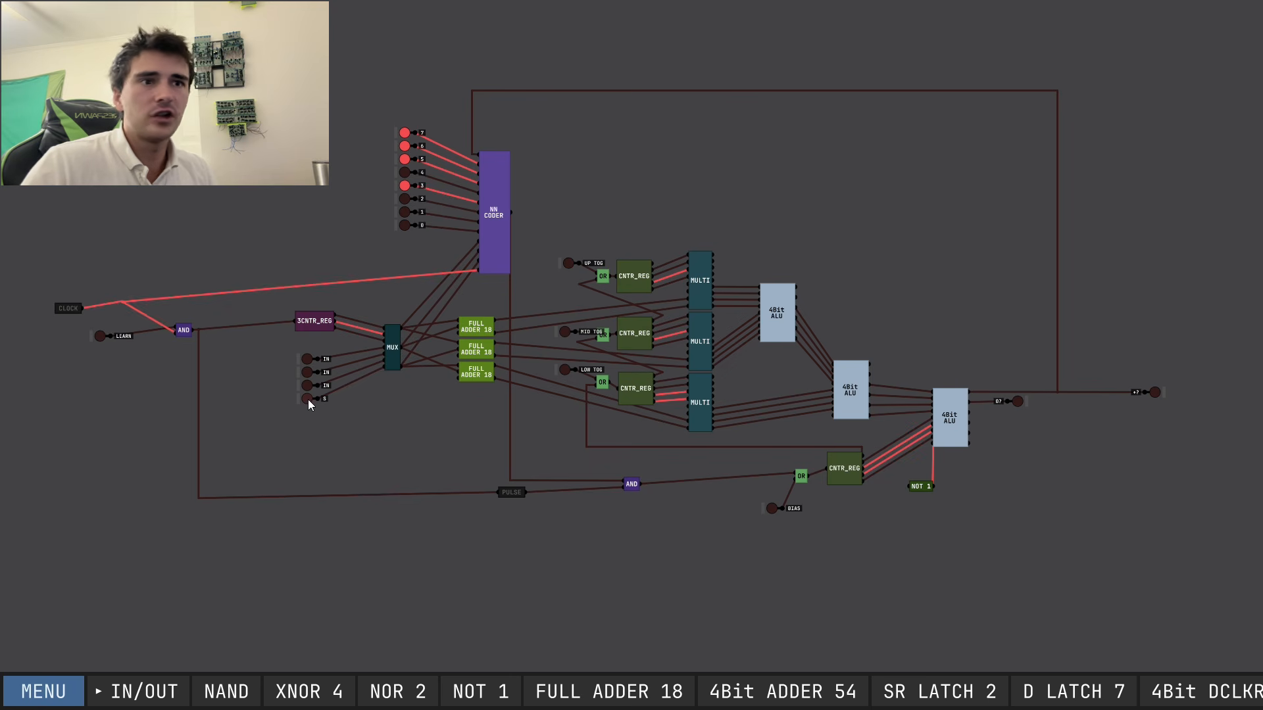
Delete the wire connecting the S pin to the MUX
scroll(493, 388, "up", 5)
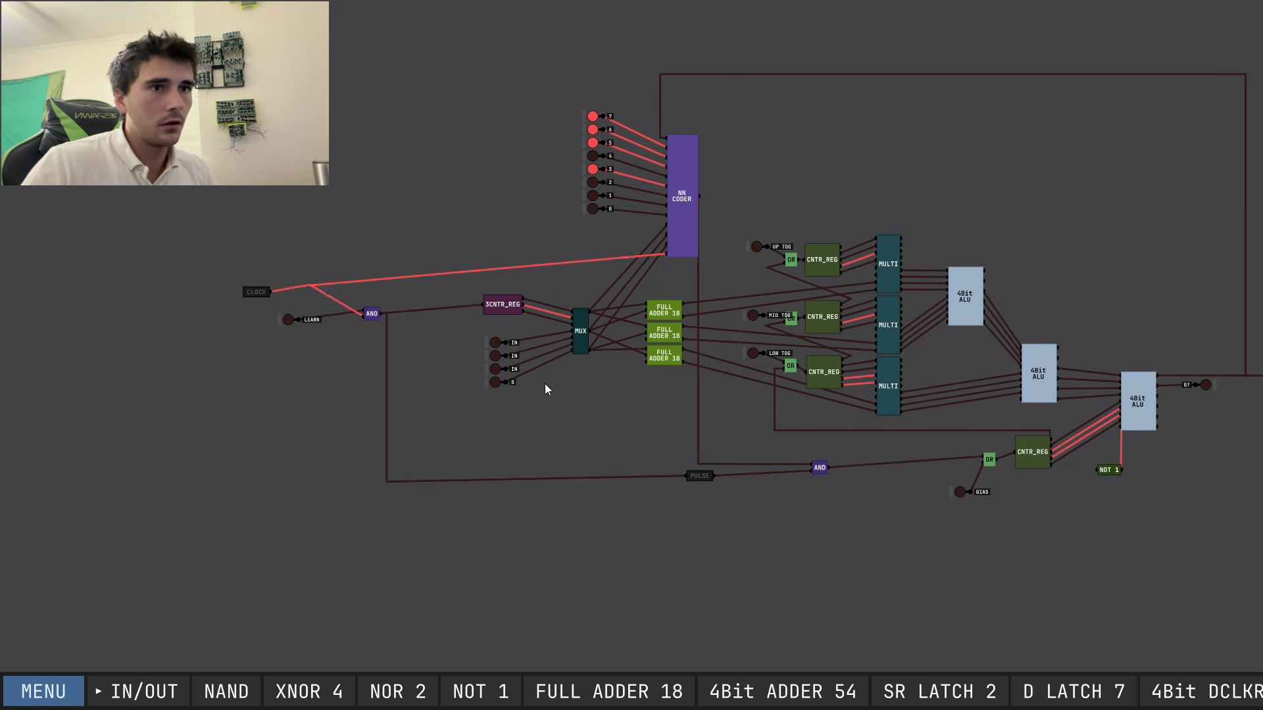
right_click(545, 341)
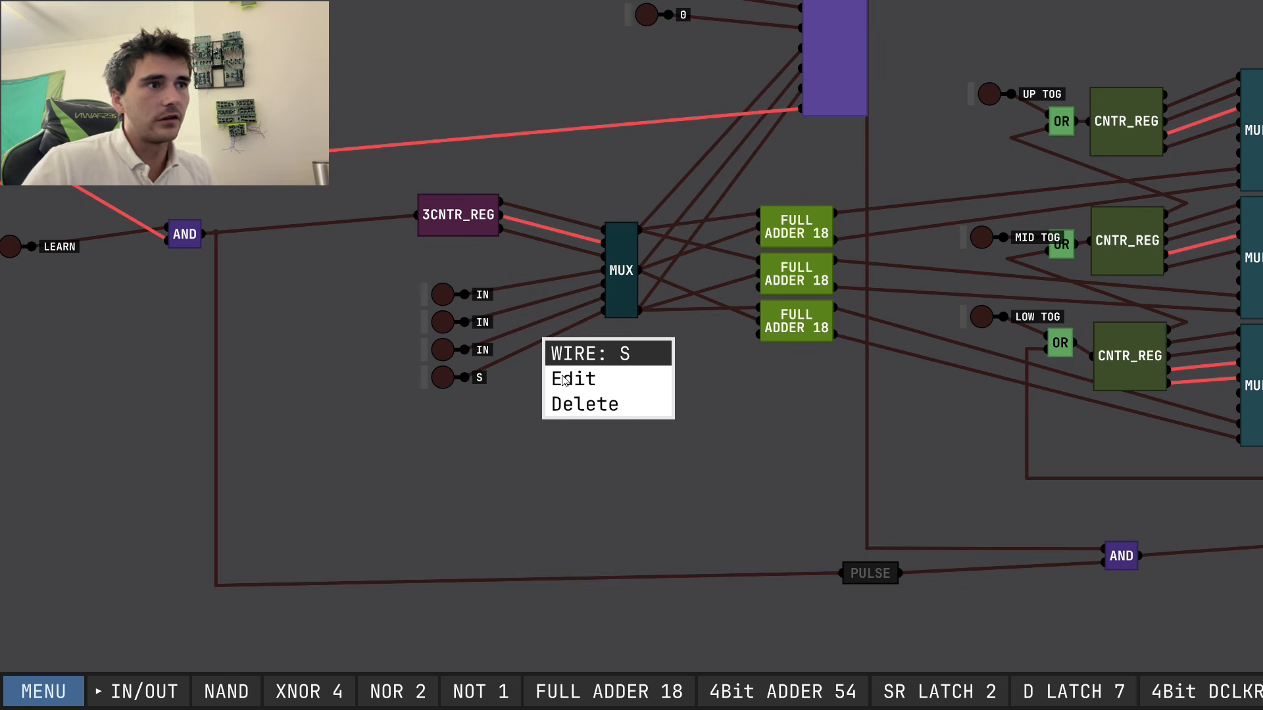
left_click(562, 406)
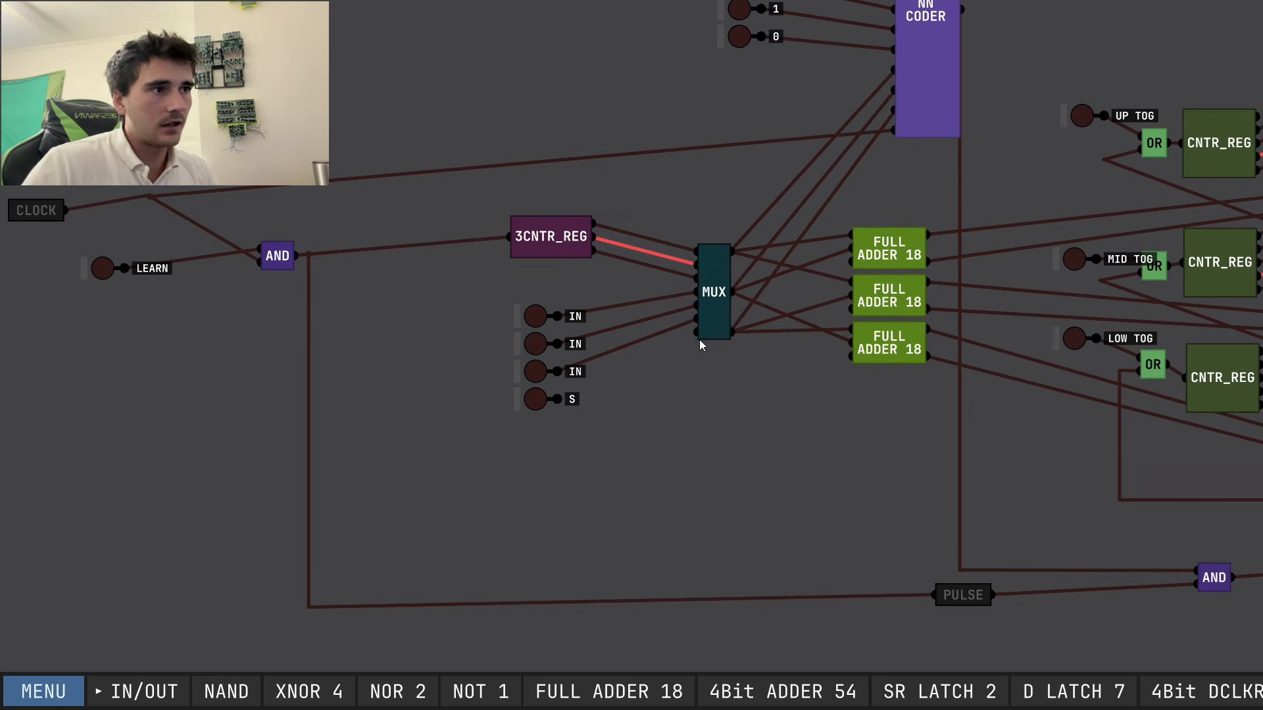
Wire the MUX's lowest input to the LEARN pin's wire, routing the connection beneath the input pins
left_click_drag(697, 332, 707, 439)
left_click(698, 467, "shift")
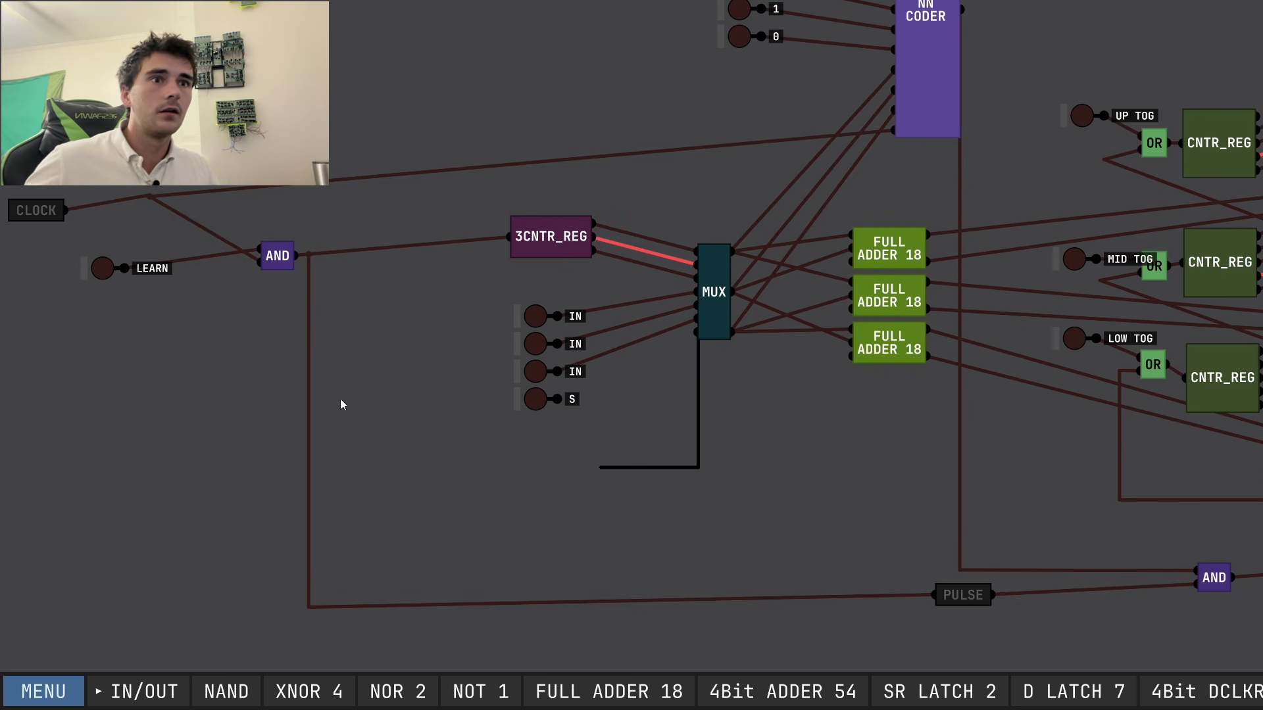
left_click(185, 384, "shift")
left_click(187, 262)
scroll(601, 454, "down", 4)
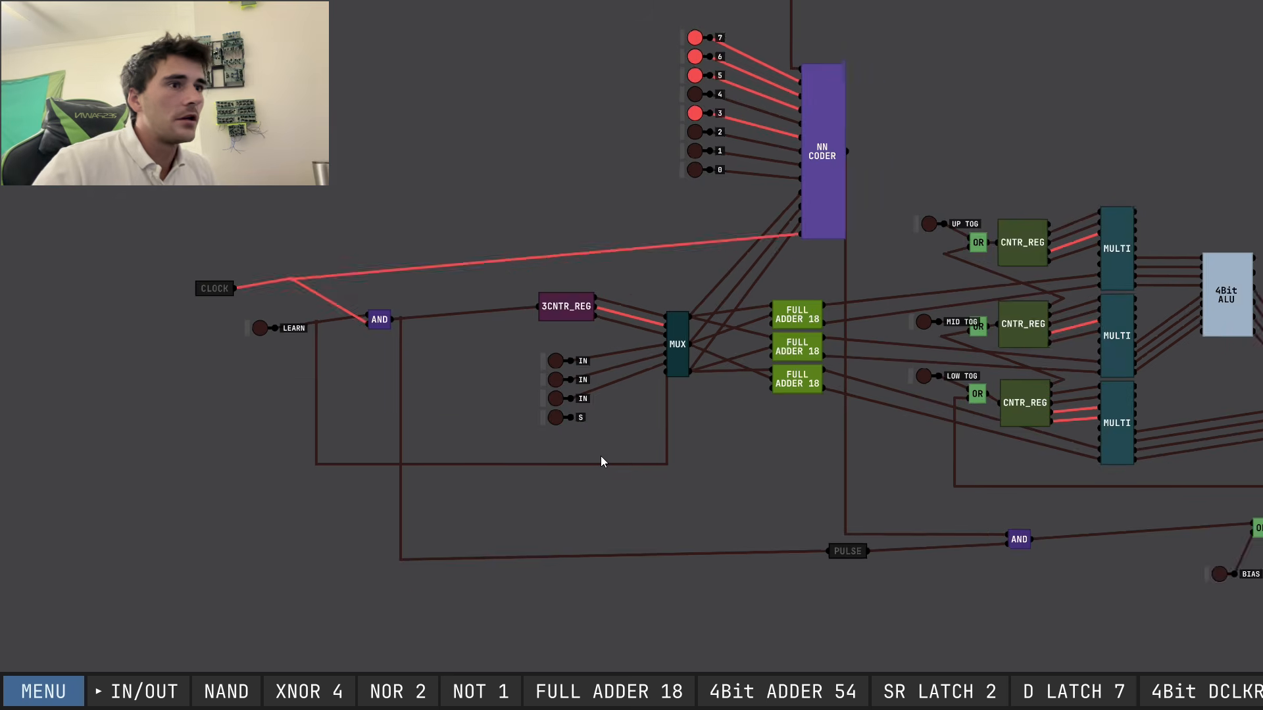
left_click_drag(631, 457, 204, 363)
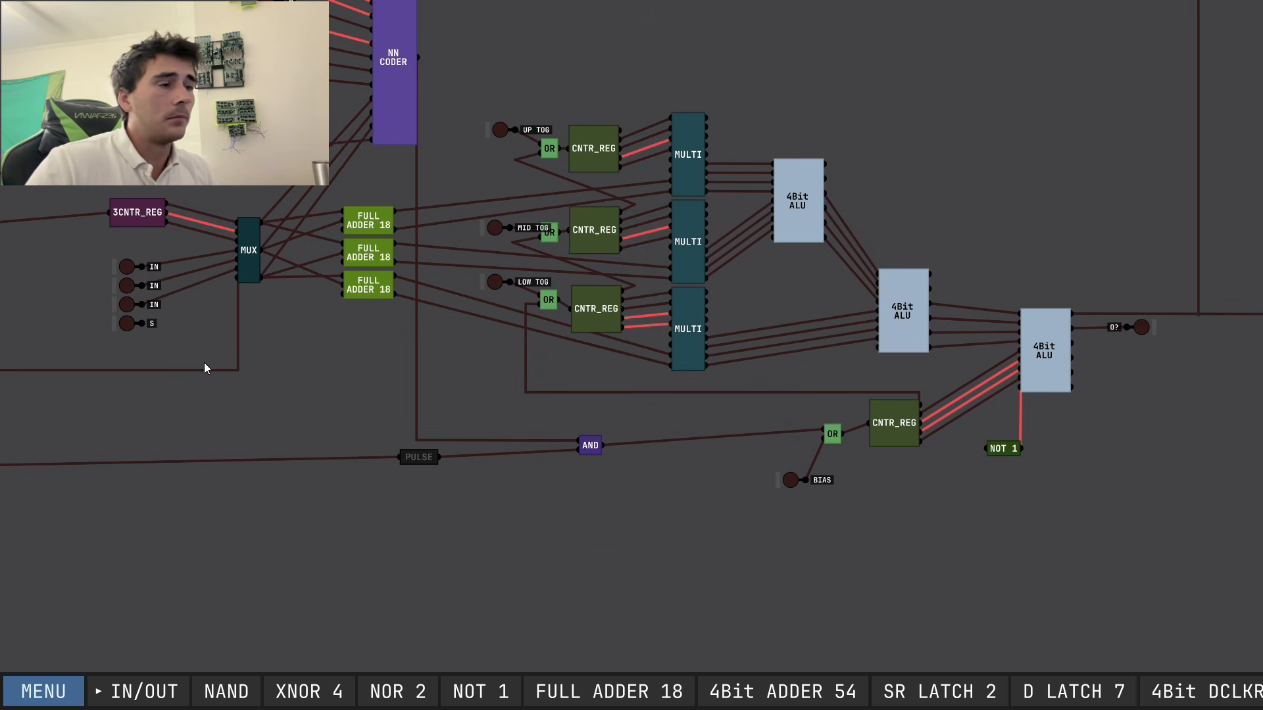
Delete the disconnected S input pin below the three IN pins
right_click(117, 327)
left_click(158, 380)
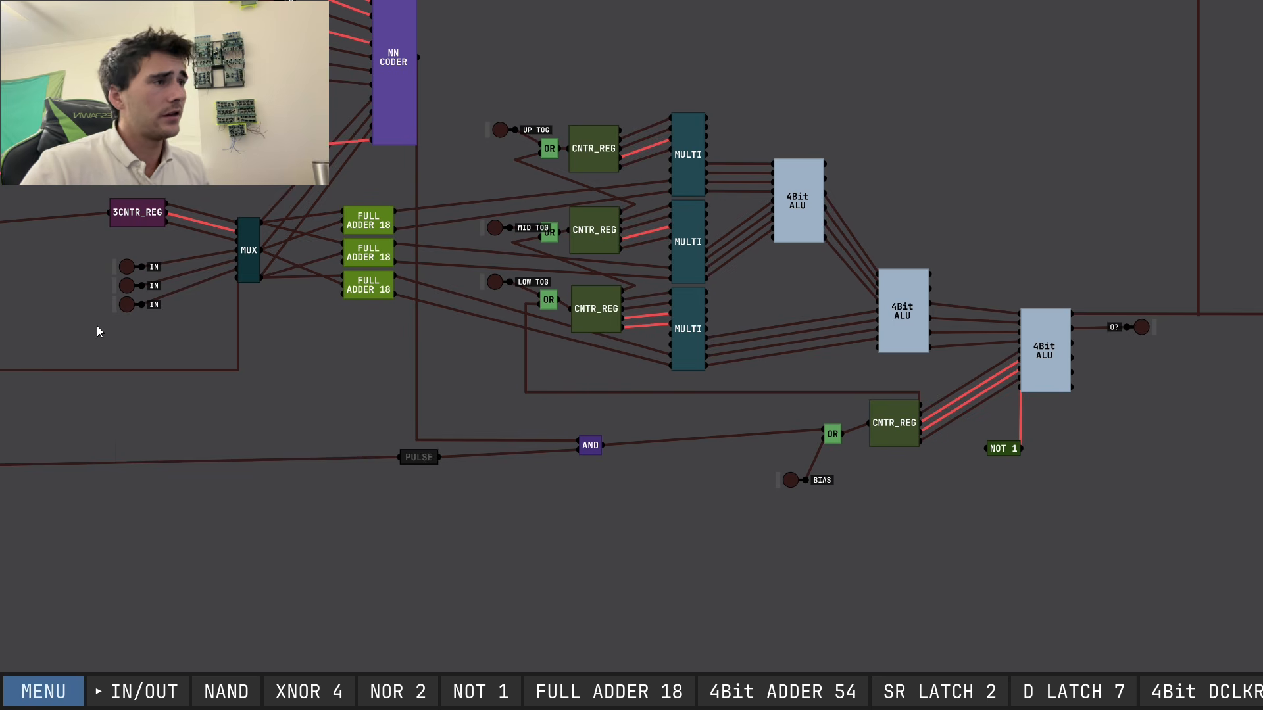
Test the trained network with IN combinations: middle, lower two, top, upper two and all three, then switch them all off
scroll(190, 443, "down", 3)
scroll(215, 423, "down", 2)
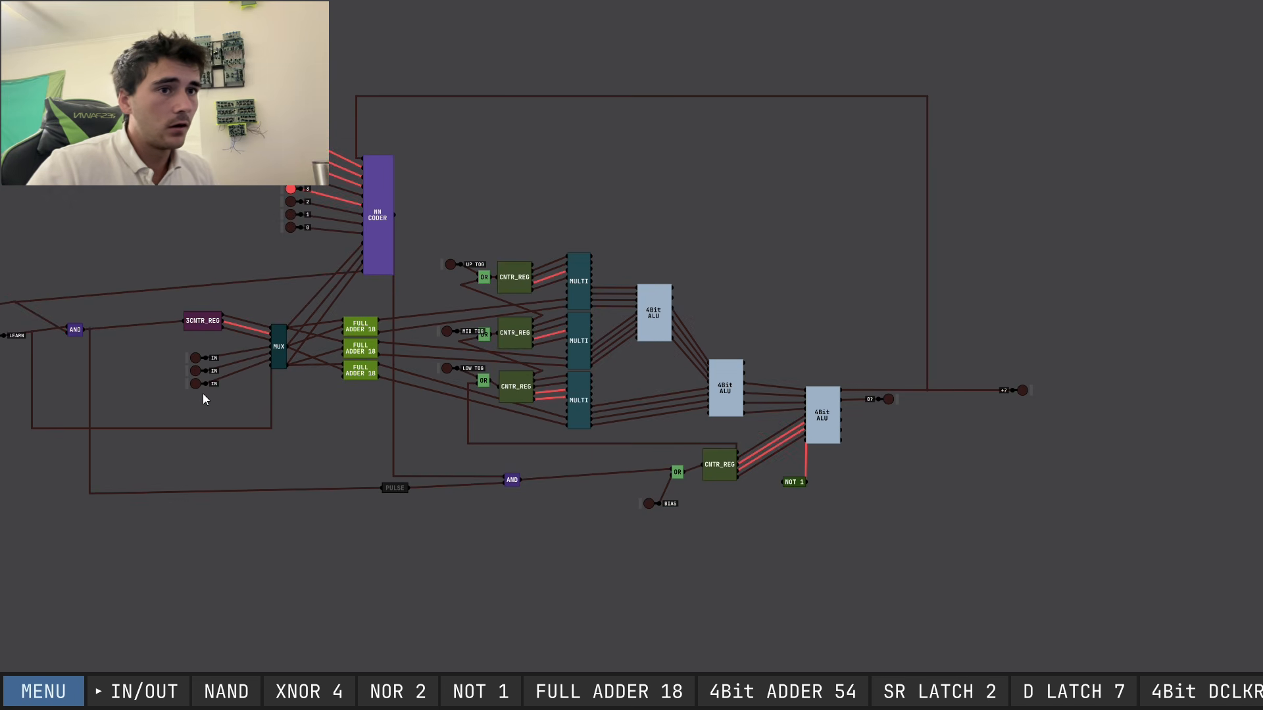
left_click(196, 371)
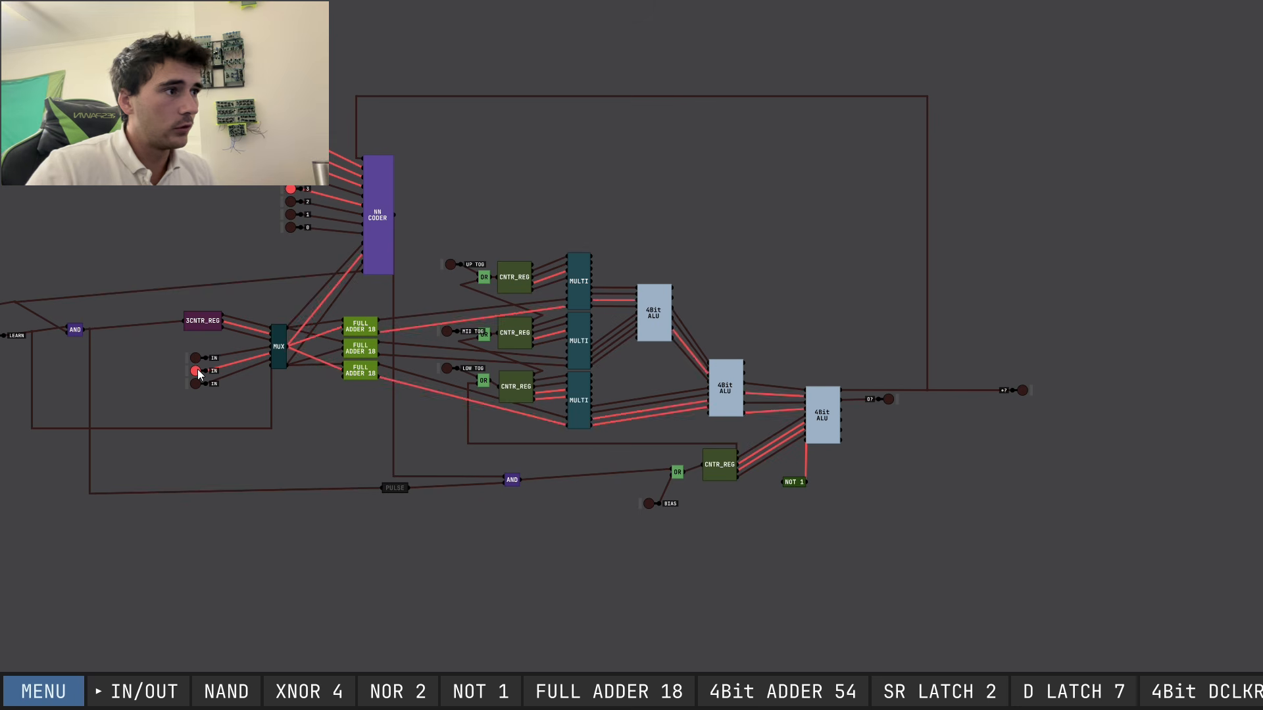
left_click(196, 383)
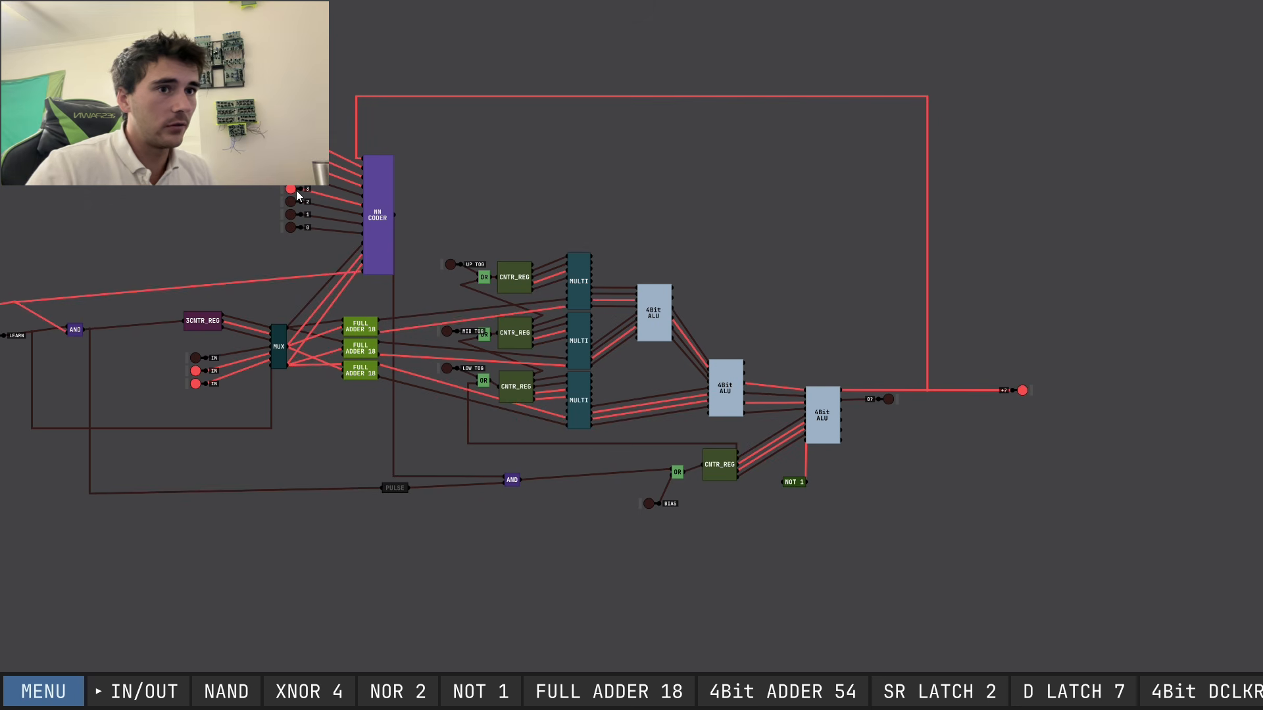
left_click(196, 383)
left_click(196, 371)
left_click(196, 357)
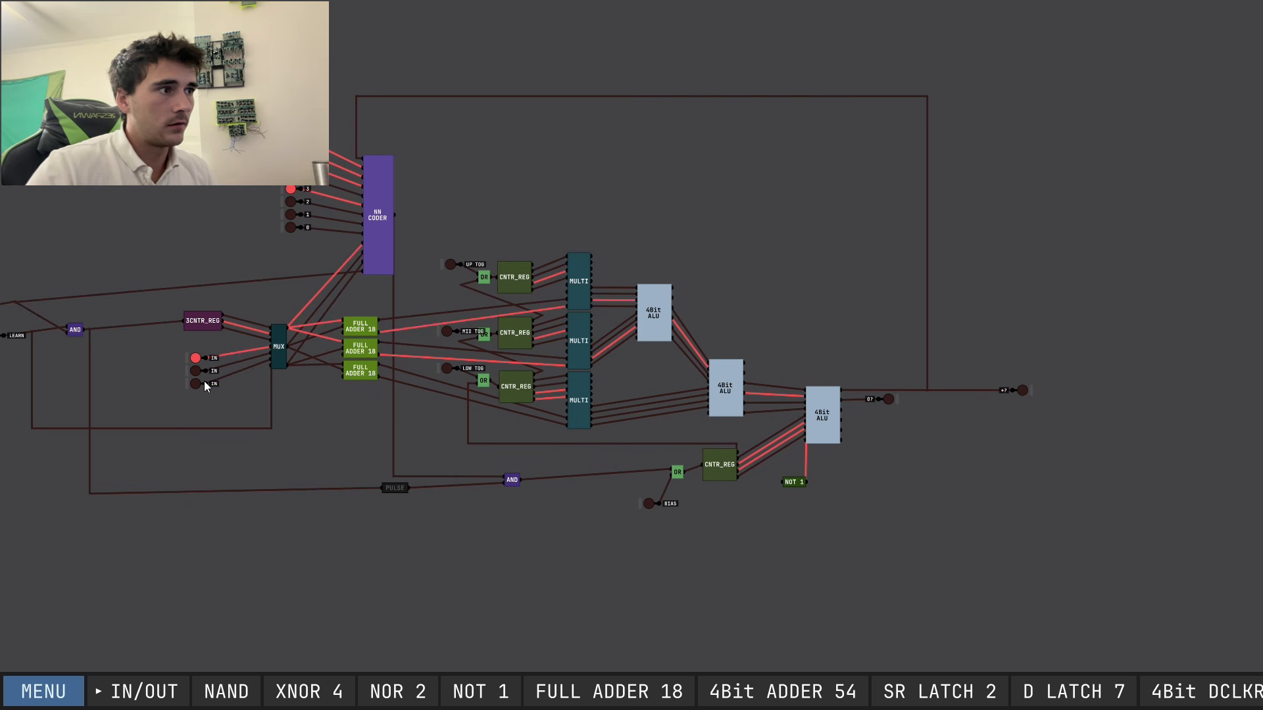
left_click(195, 371)
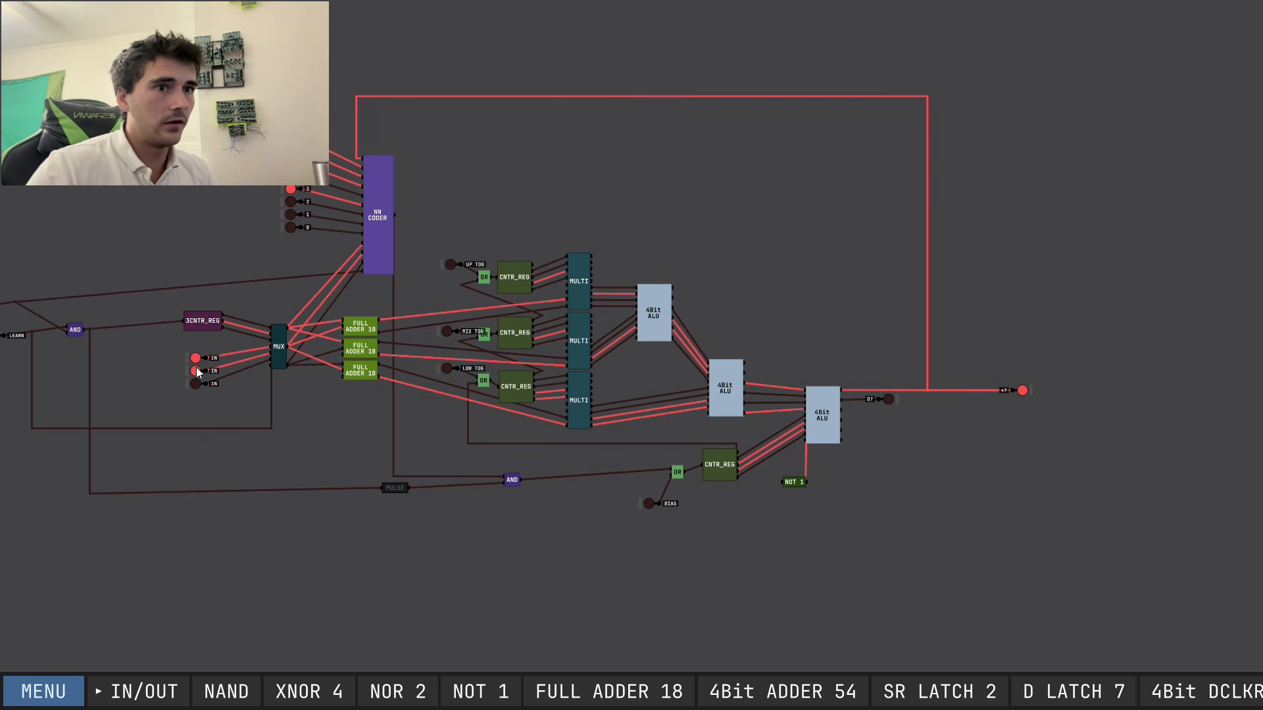
left_click(197, 384)
left_click(197, 384)
left_click(195, 370)
left_click(196, 357)
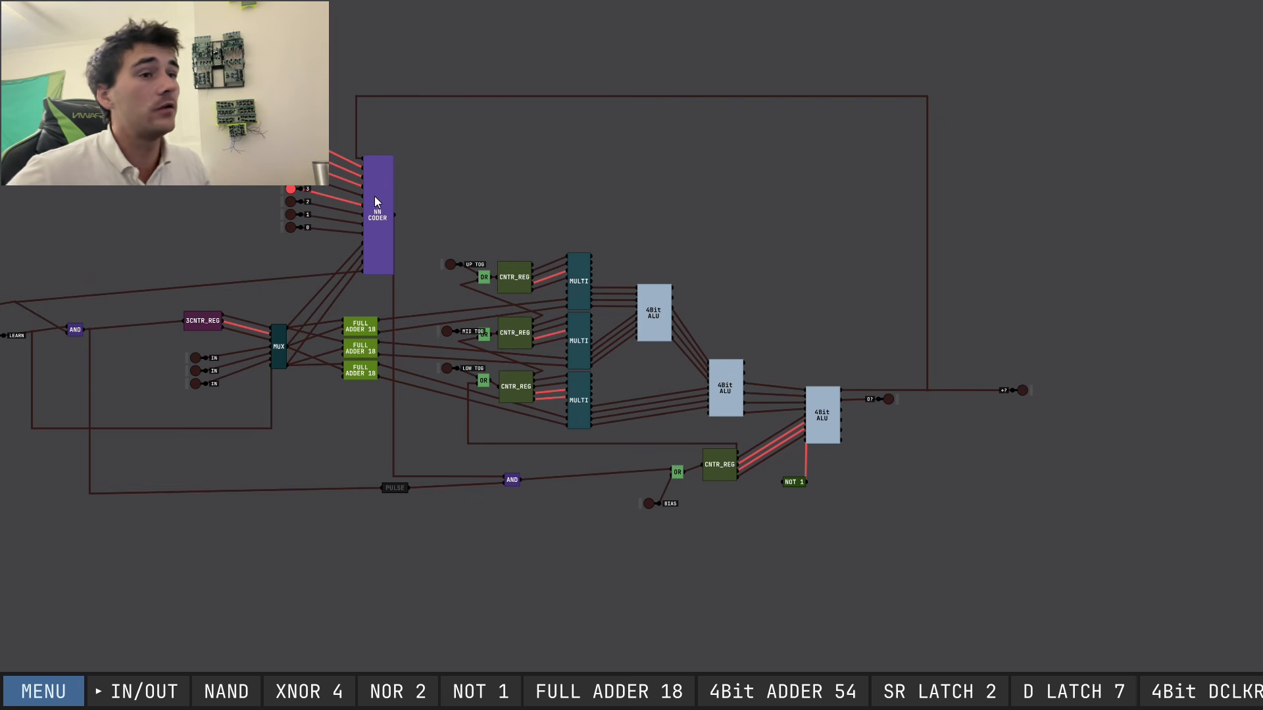
scroll(443, 202, "down", 3)
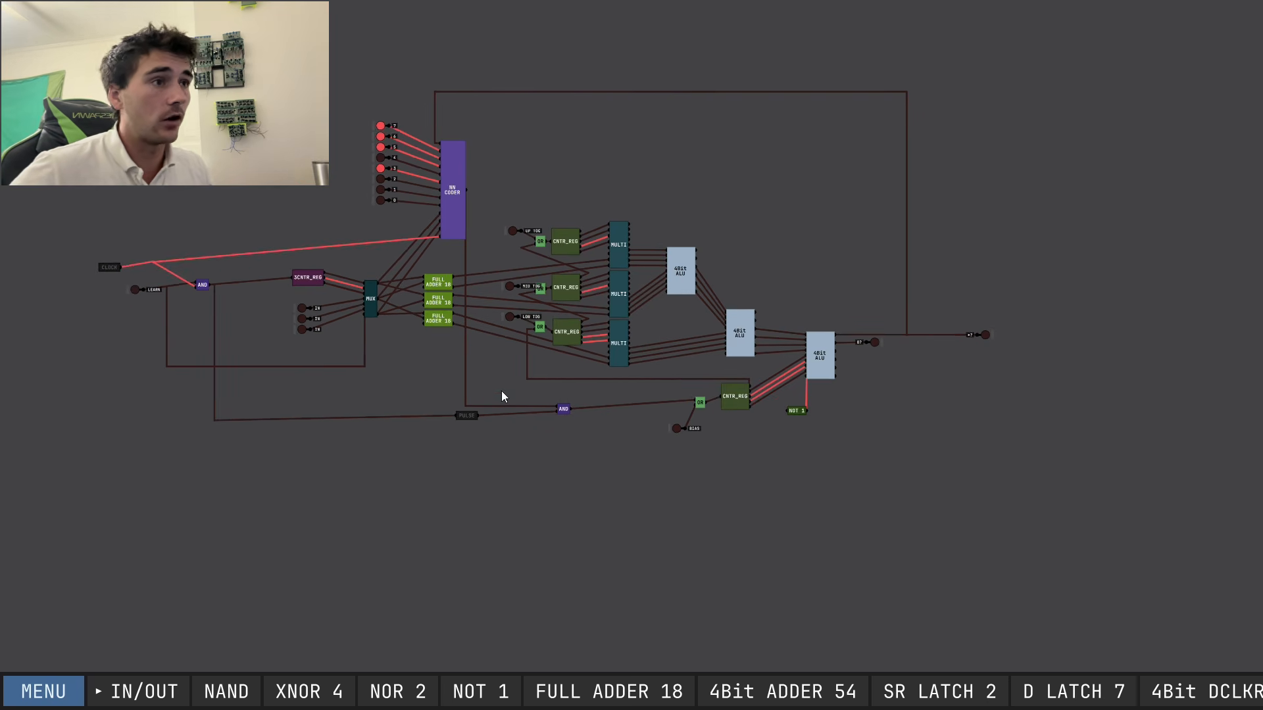
left_click_drag(501, 390, 620, 458)
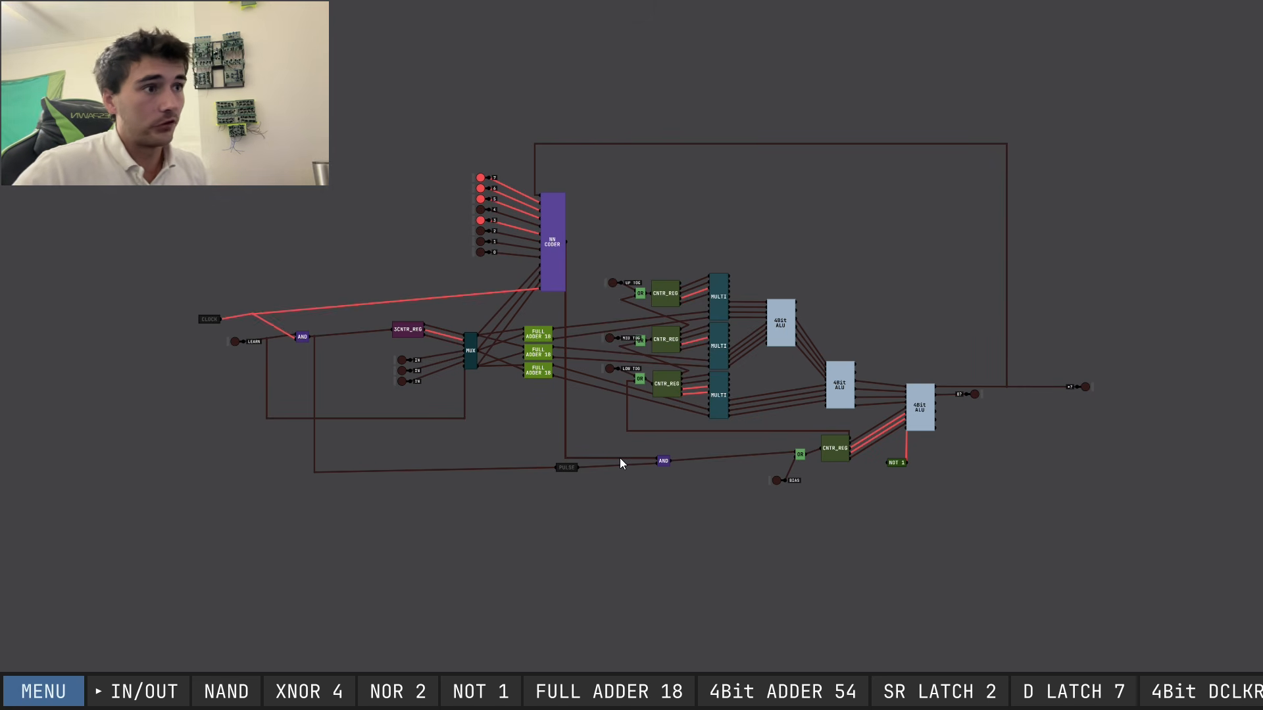
scroll(531, 425, "up", 2)
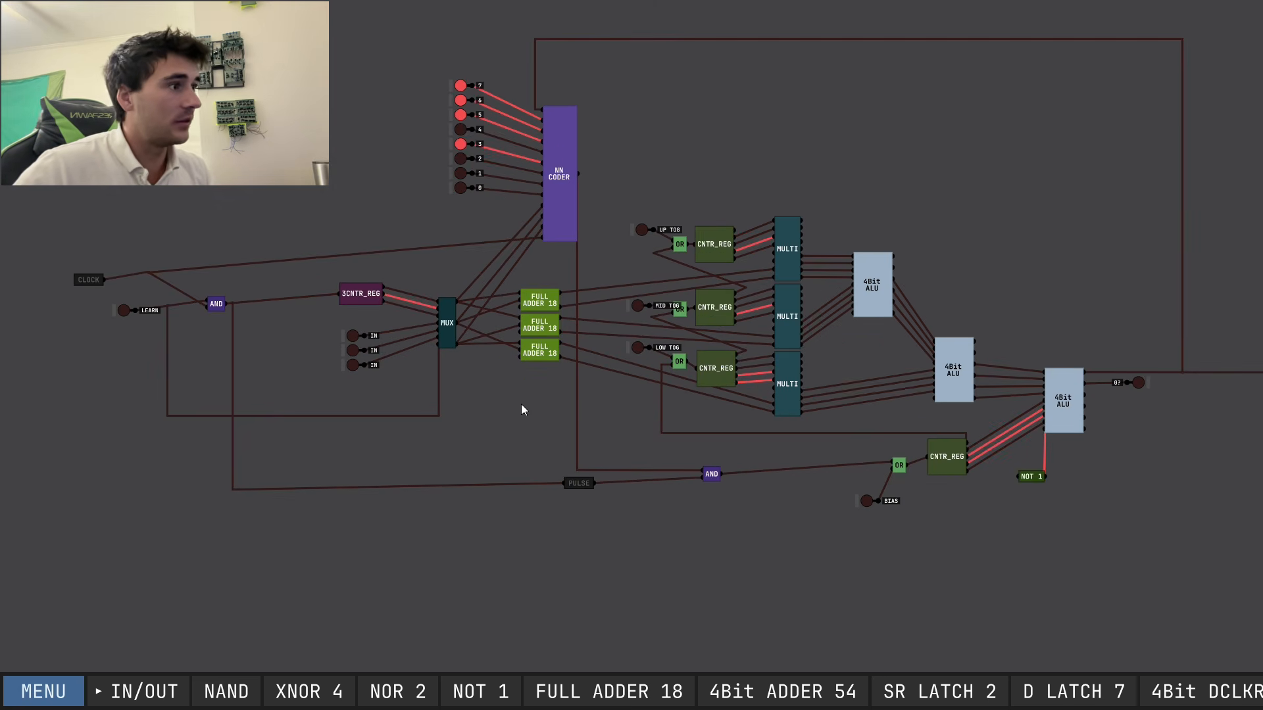
scroll(520, 404, "down", 1)
scroll(523, 404, "down", 1)
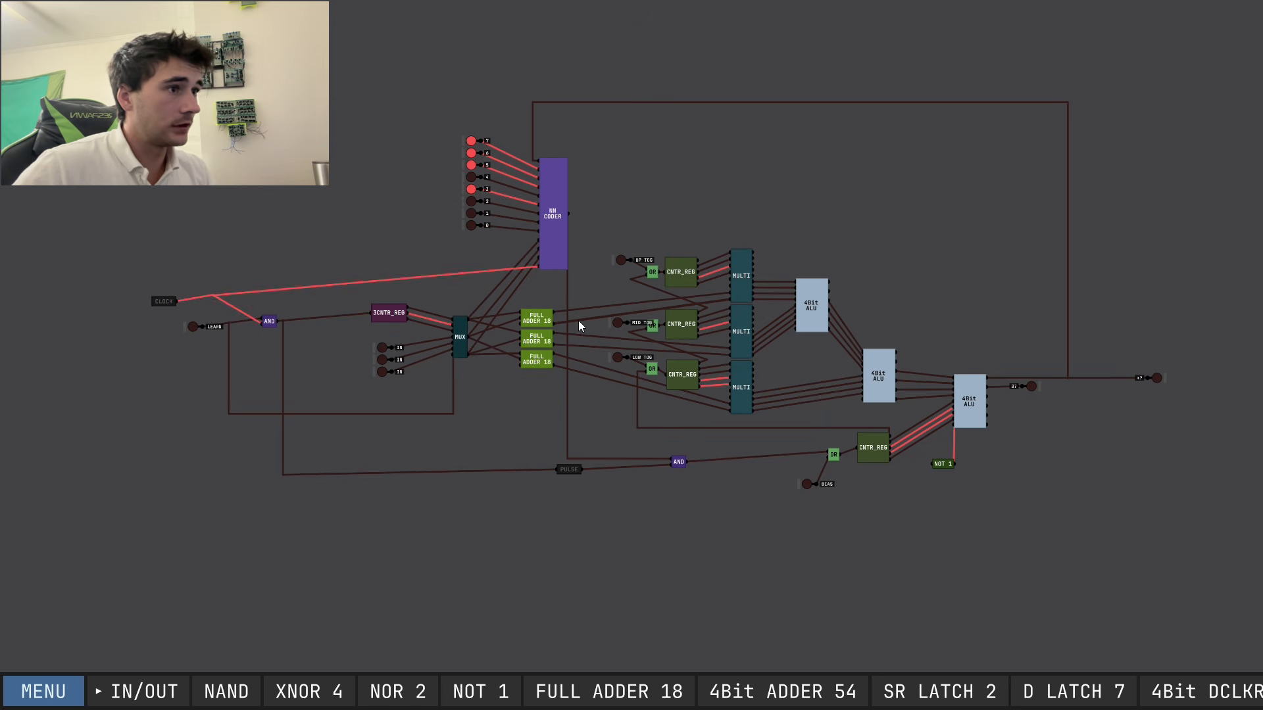
Test the network again with the lowest IN pin, the lower two together and the middle one alone, leaving all off
scroll(891, 451, "up", 2)
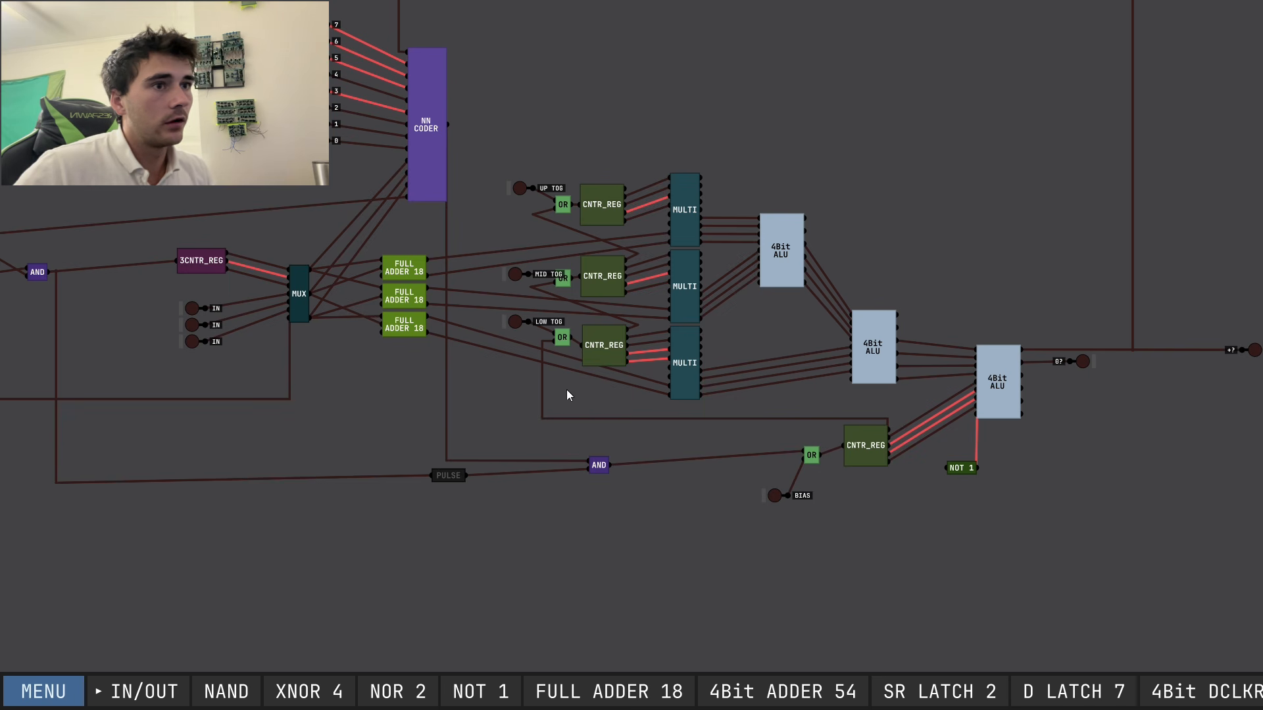
left_click(192, 341)
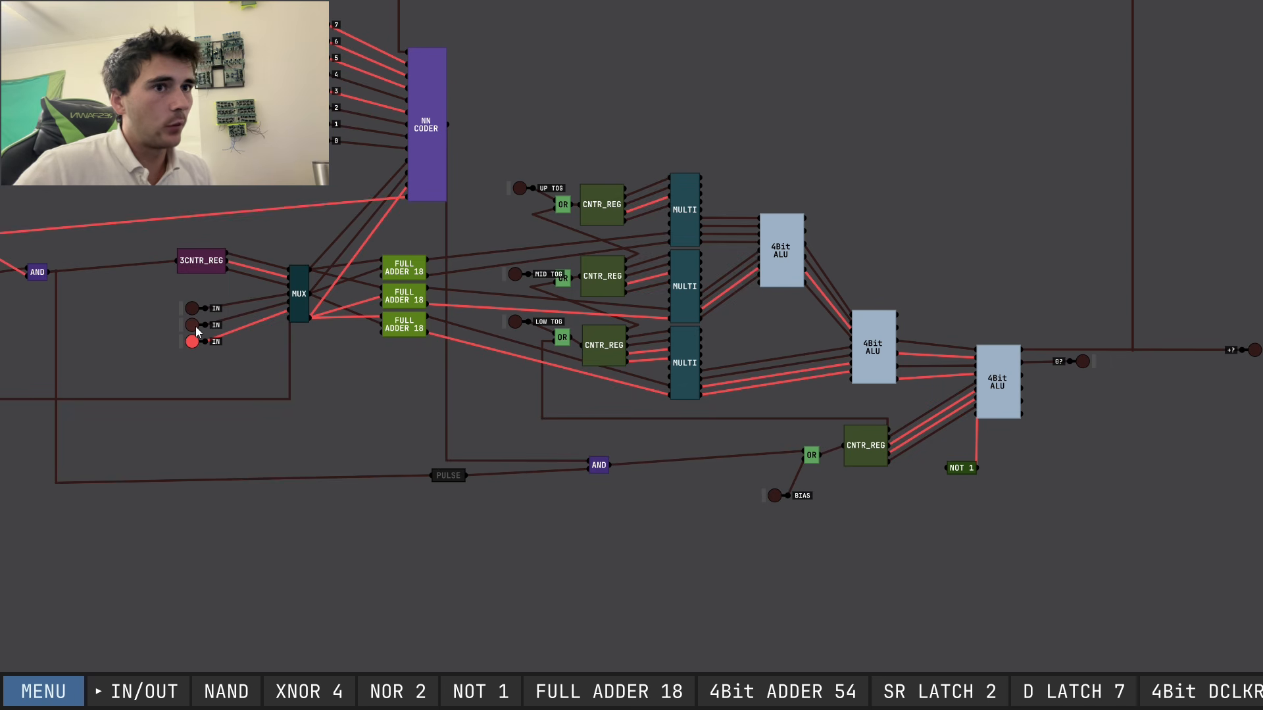
left_click(194, 326)
left_click(193, 325)
left_click(193, 341)
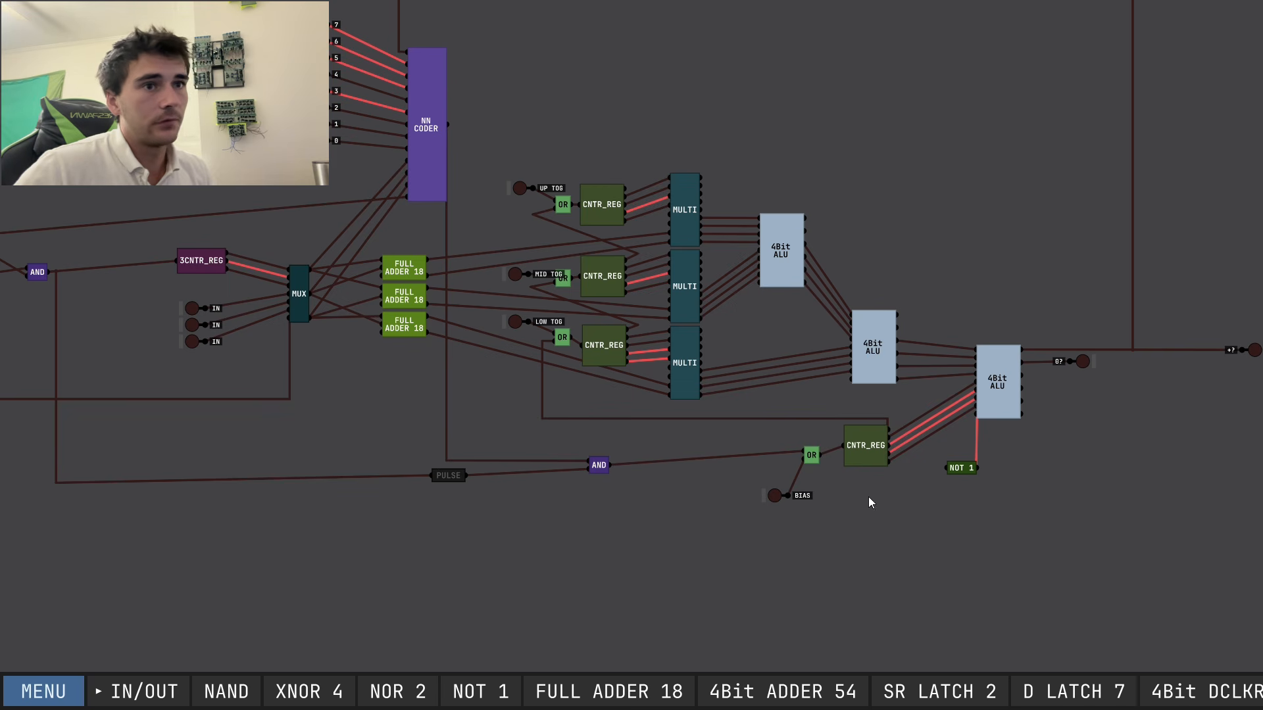
left_click(191, 324)
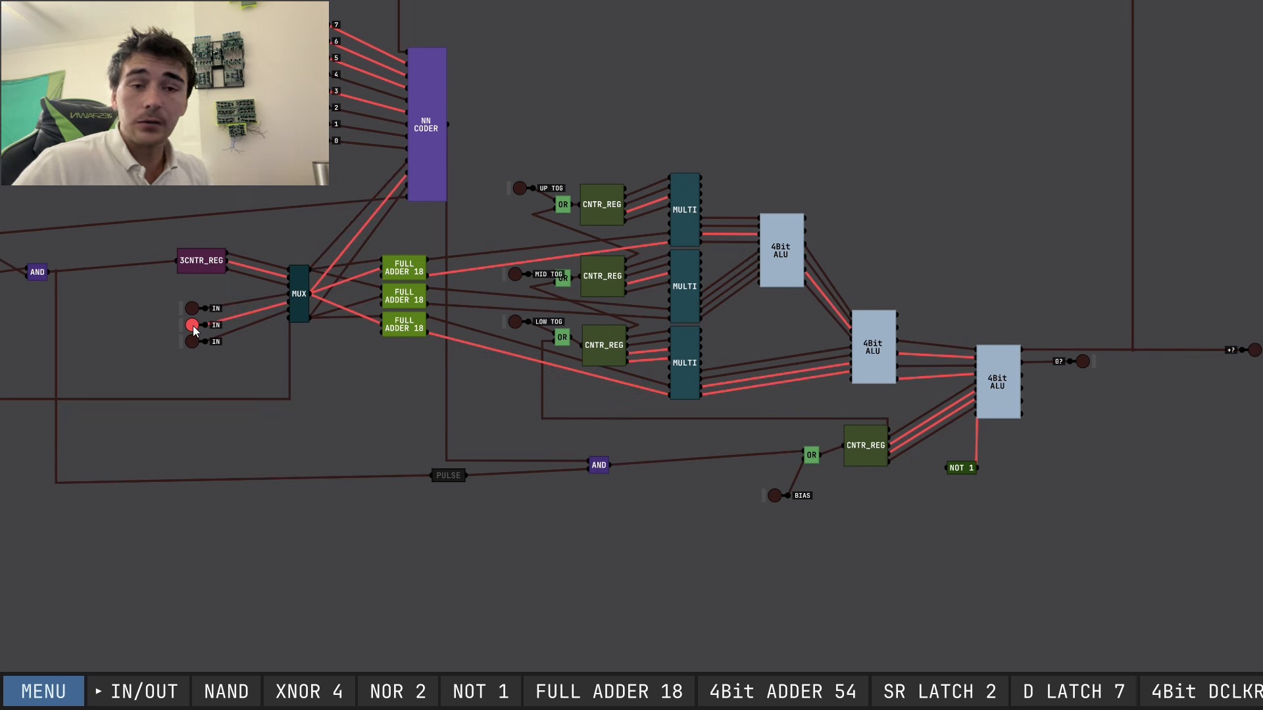
left_click(193, 325)
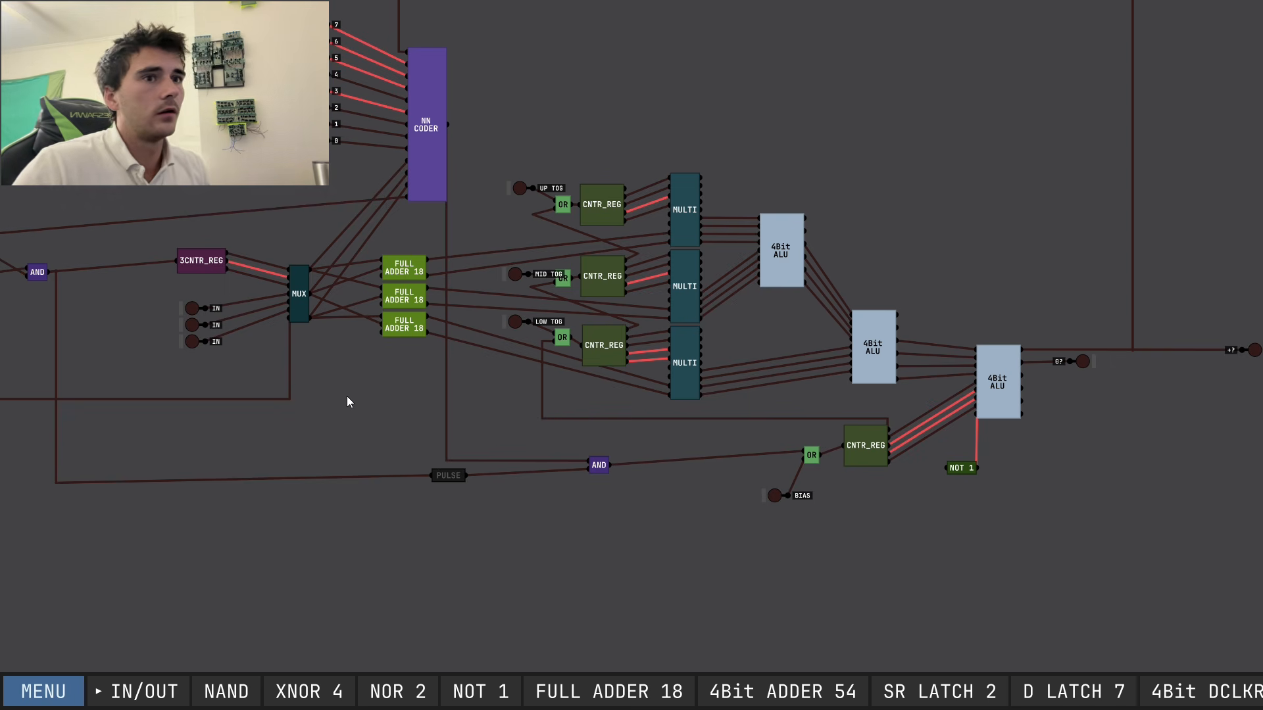
Change the target by switching pin 3 off and pin 4 on, and retrain the network by turning LEARN on and off again
scroll(329, 414, "down", 3)
left_click_drag(349, 435, 600, 421)
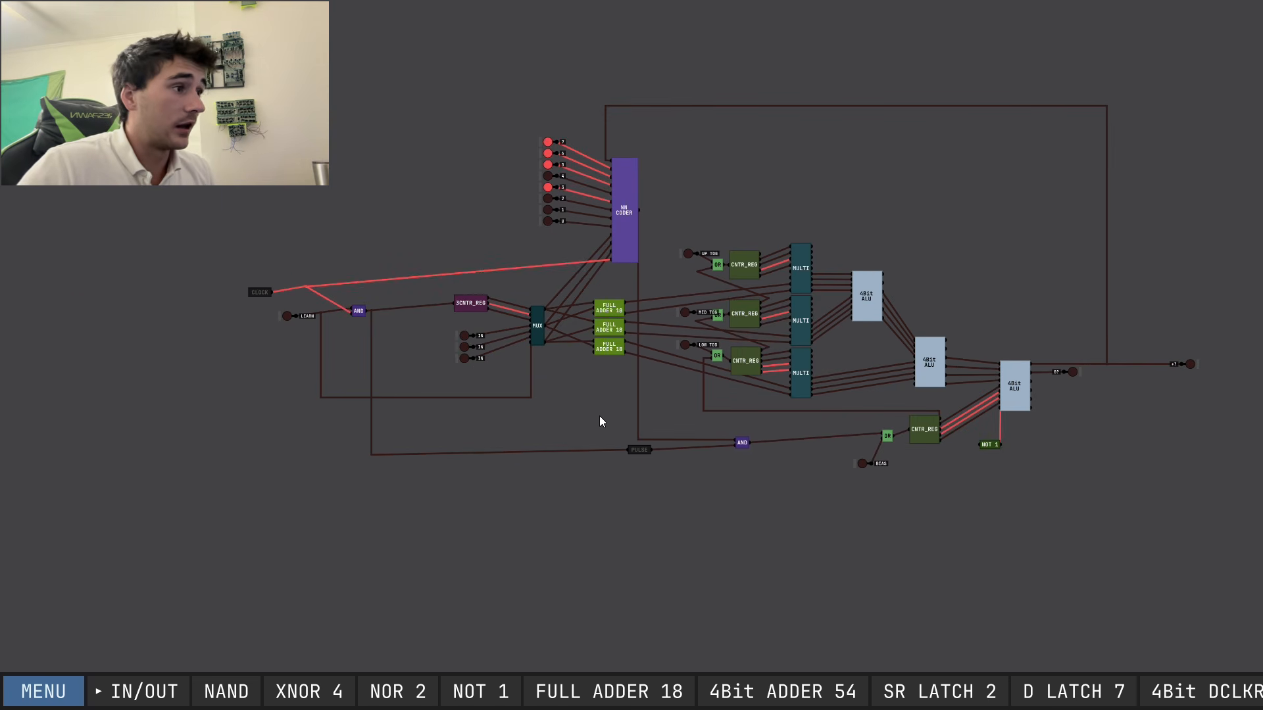
left_click(287, 316)
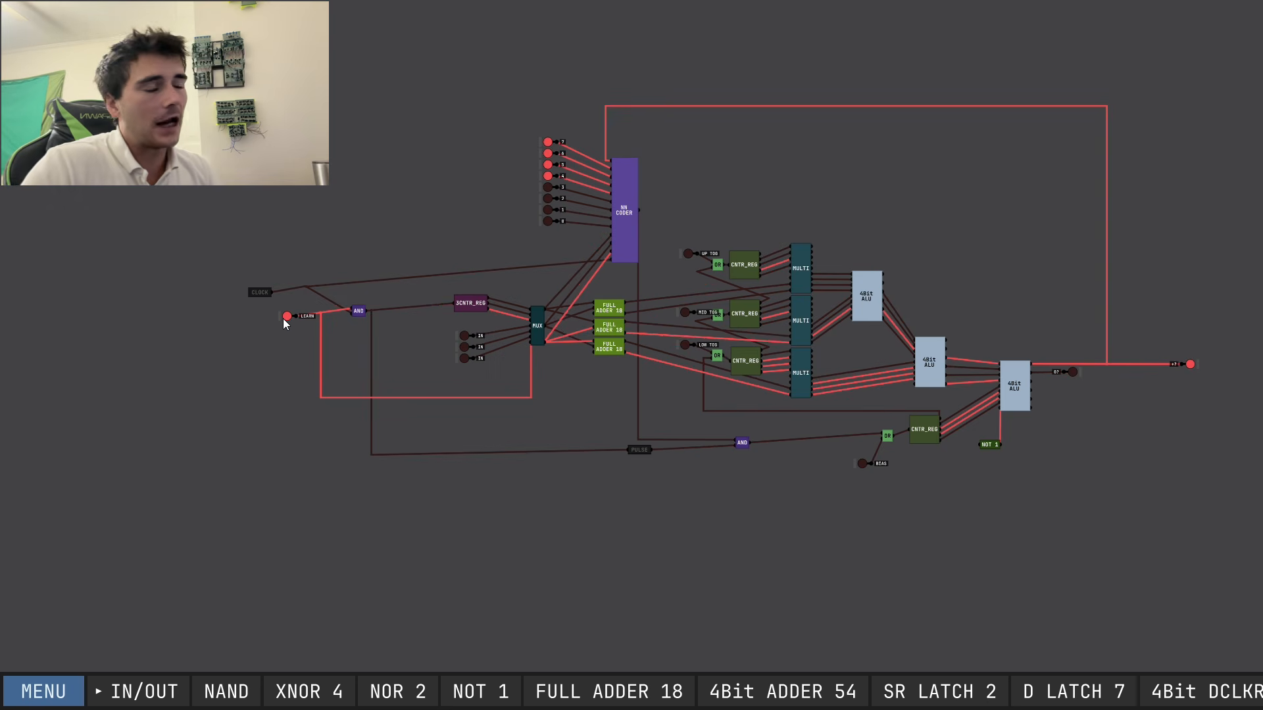
scroll(427, 352, "up", 2)
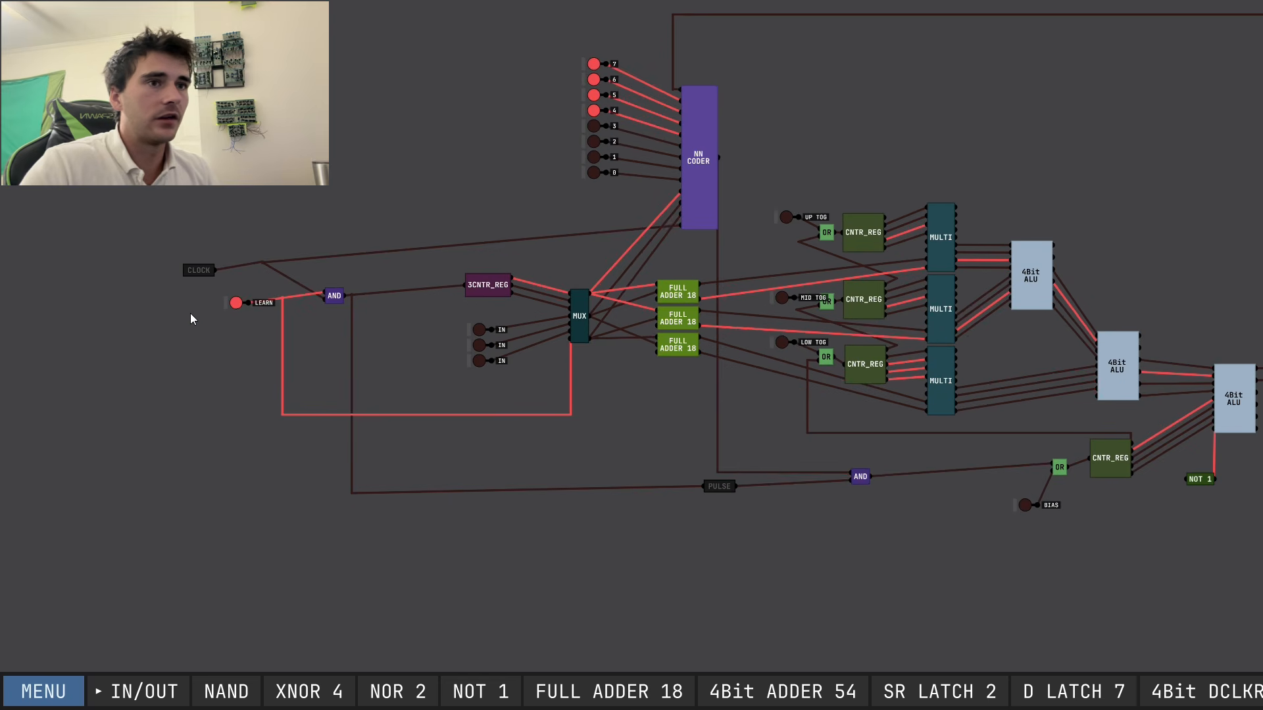
left_click(236, 304)
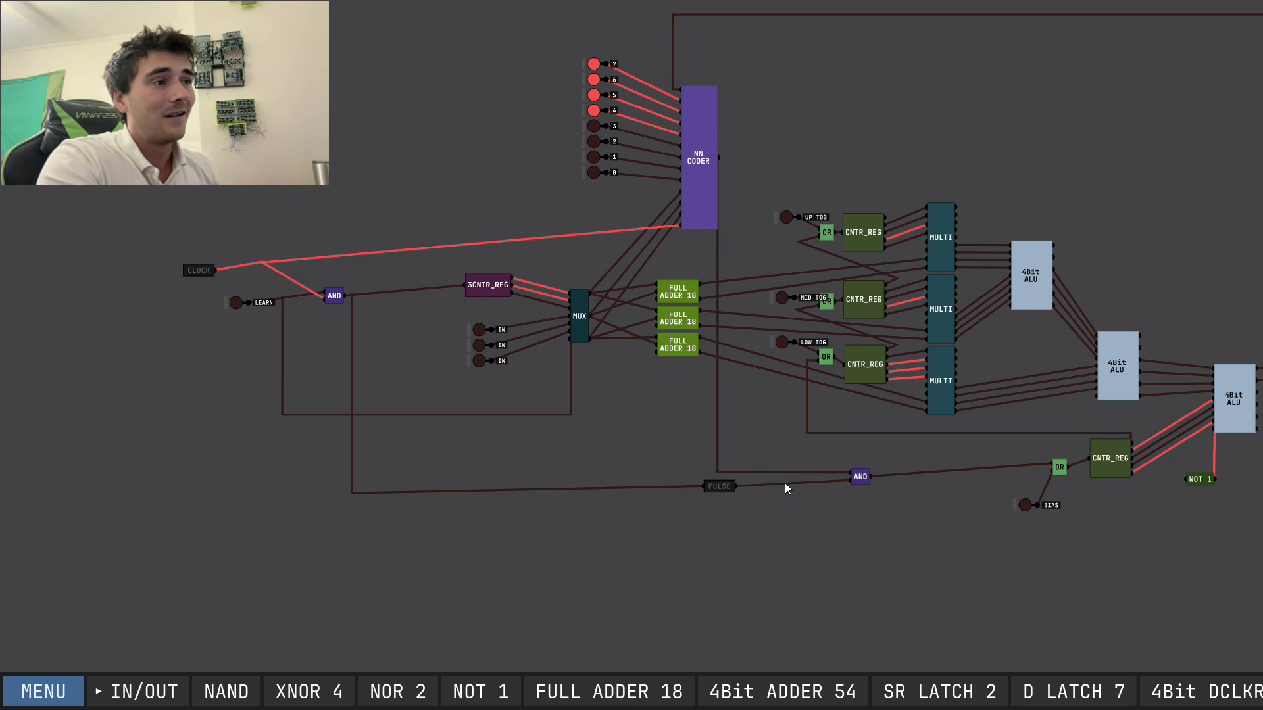
scroll(787, 485, "down", 3)
left_click_drag(747, 454, 629, 374)
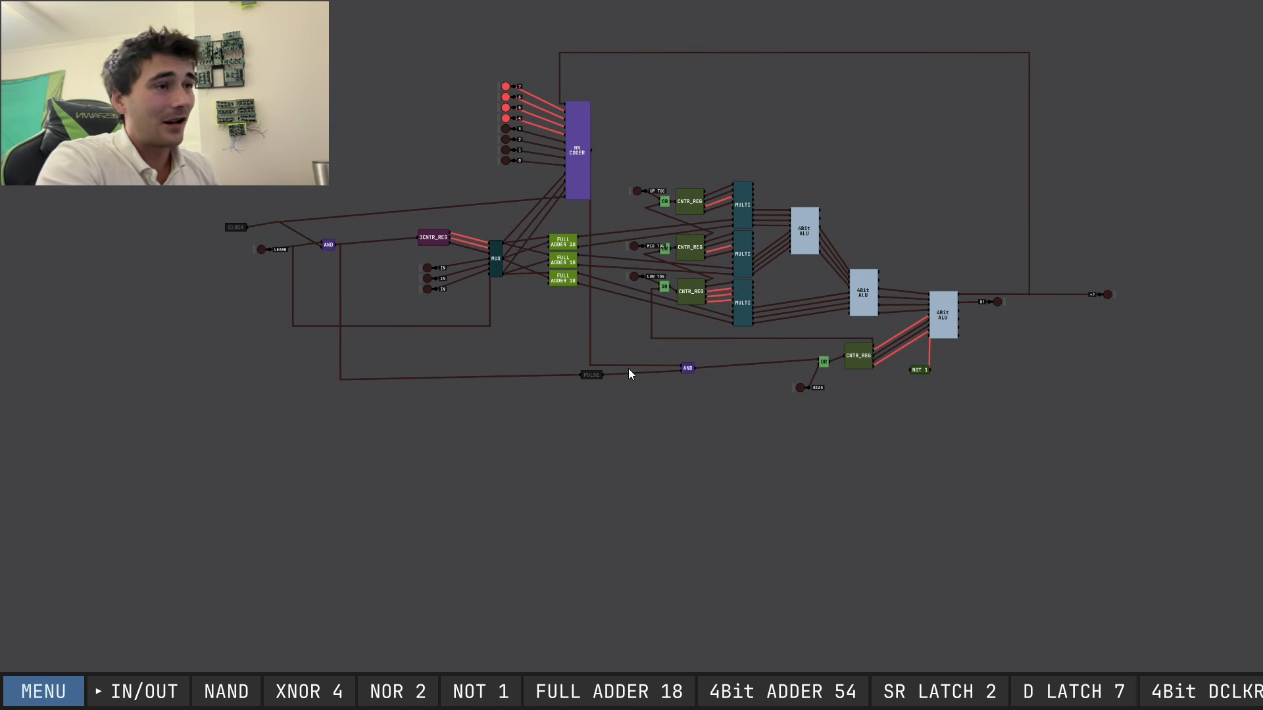